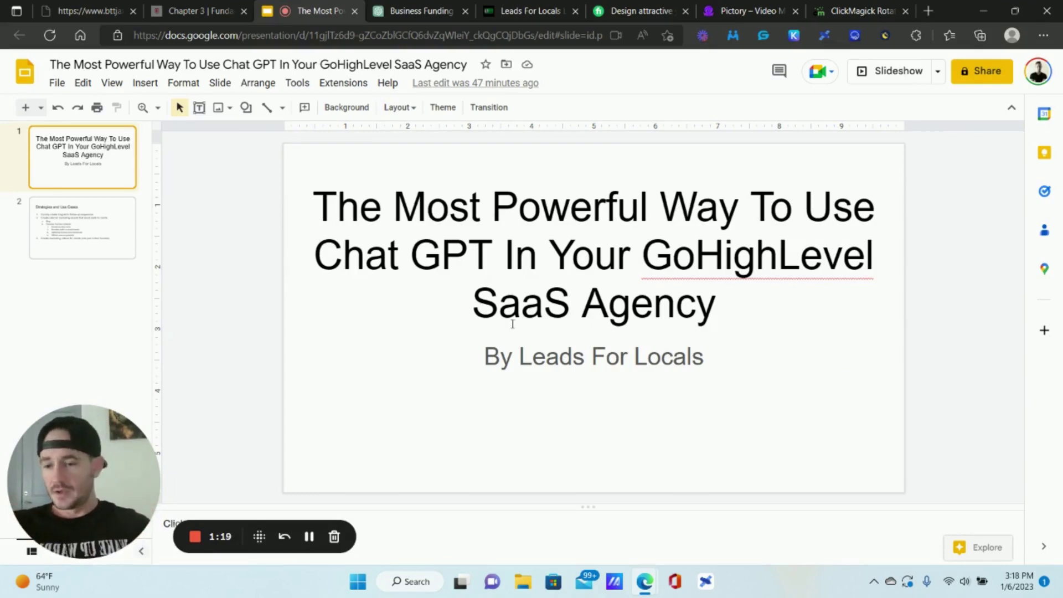
- Show the Strategies and Use Cases slide with its three strategies
{"action": "left_click", "coordinate": [65, 227]}
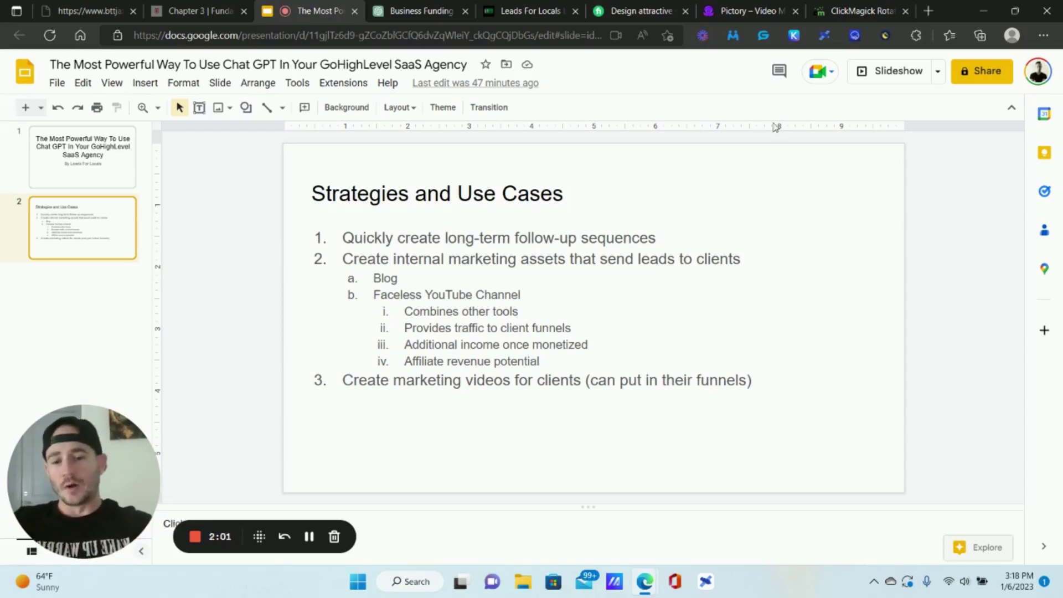
- In the ChatGPT tab, send the prompt 'Write 10 different topics about business funding'
{"action": "left_click", "coordinate": [397, 12]}
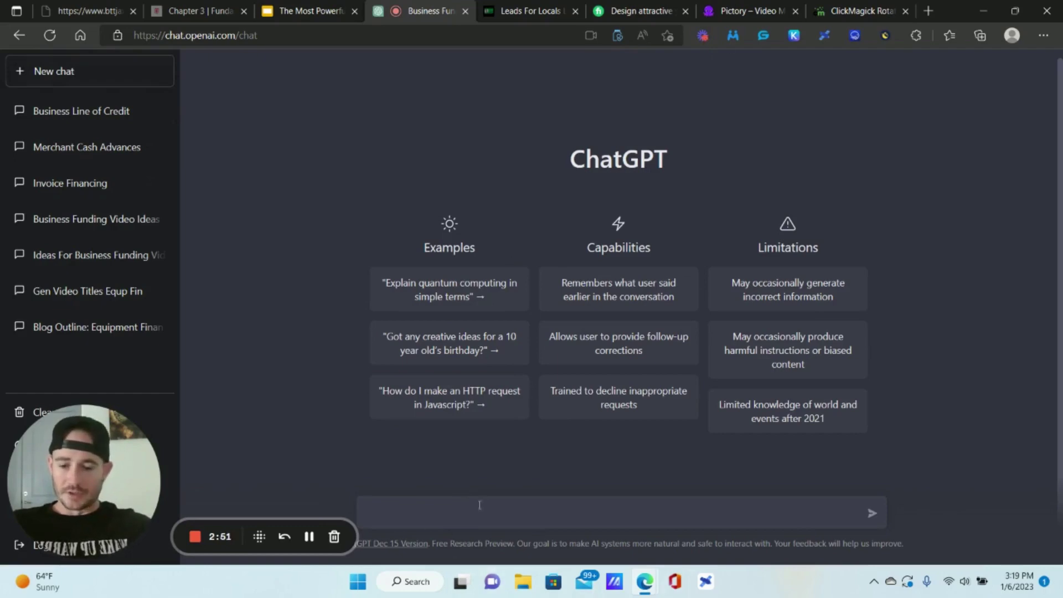
{"action": "left_click", "coordinate": [524, 505]}
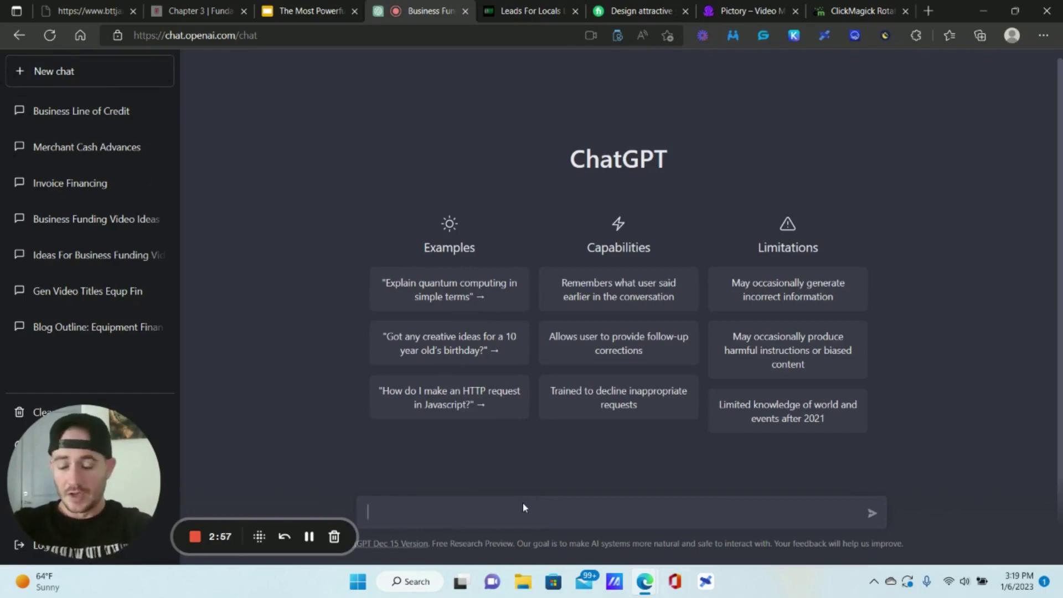
{"action": "type", "text": "Write "}
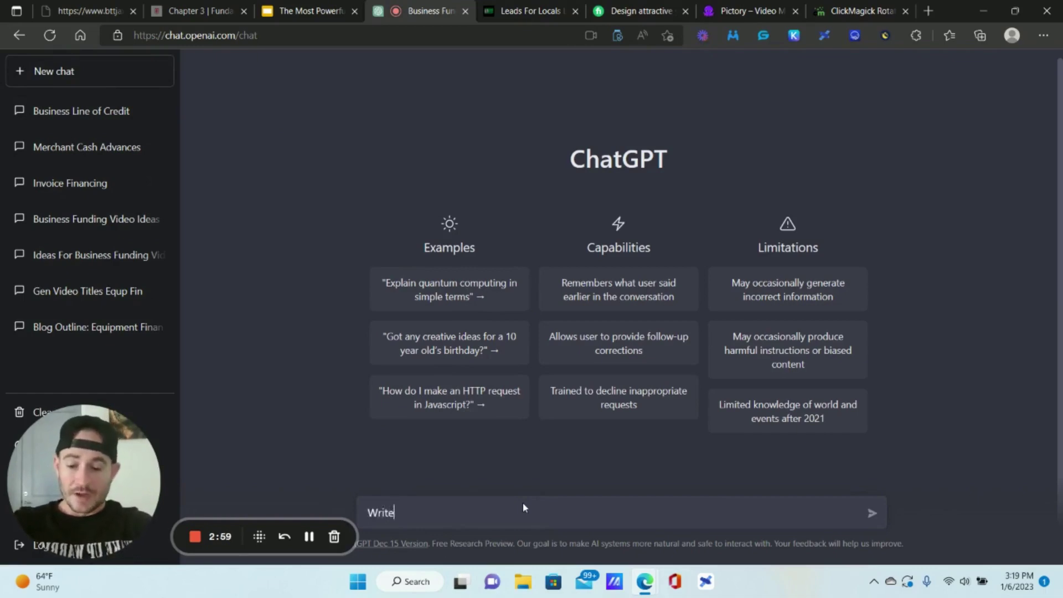
{"action": "type", "text": "10 topci"}
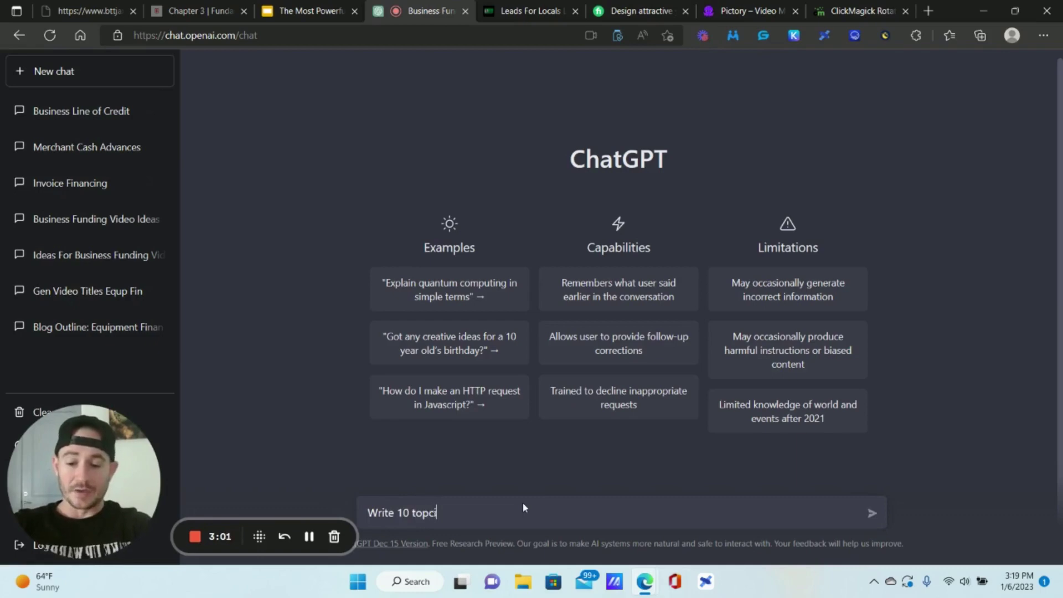
{"action": "key", "text": "BackSpace"}
{"action": "key", "text": "BackSpace"}
{"action": "type", "text": "ics about"}
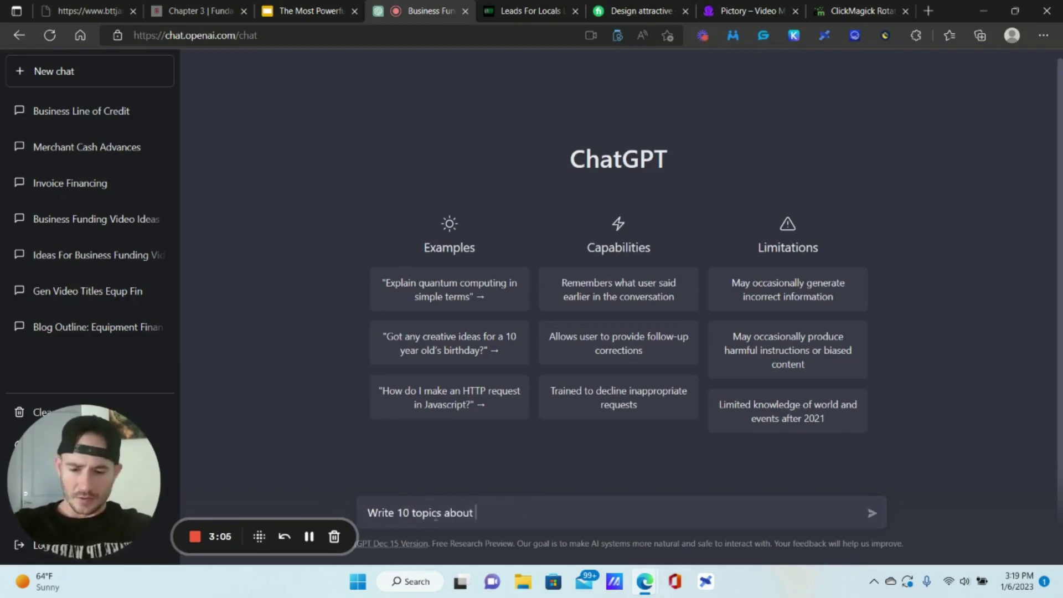
{"action": "left_click", "coordinate": [413, 512]}
{"action": "type", "text": "different"}
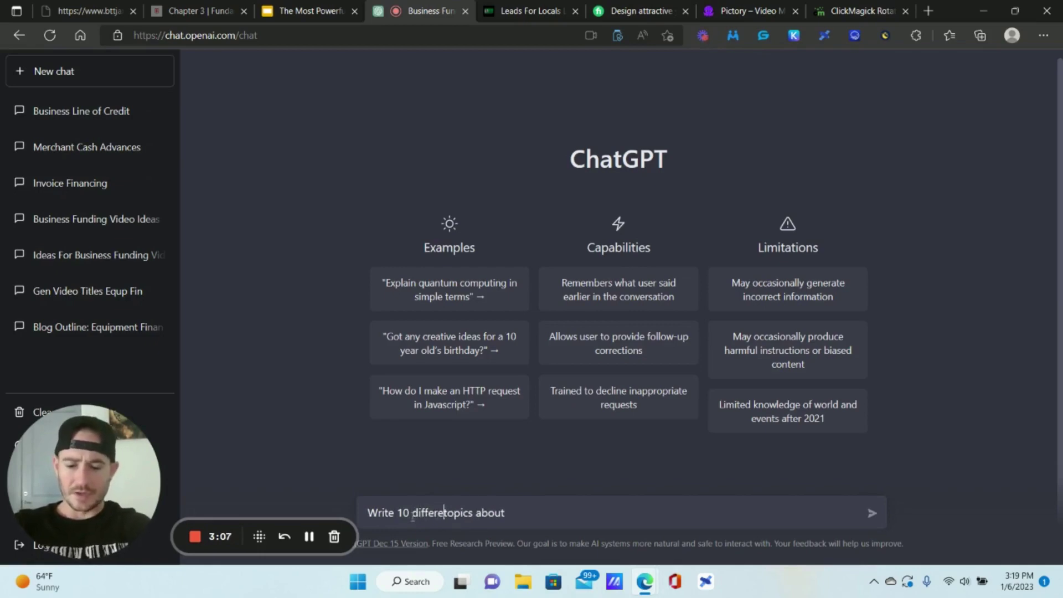
{"action": "left_click", "coordinate": [551, 510]}
{"action": "type", "text": "business funding"}
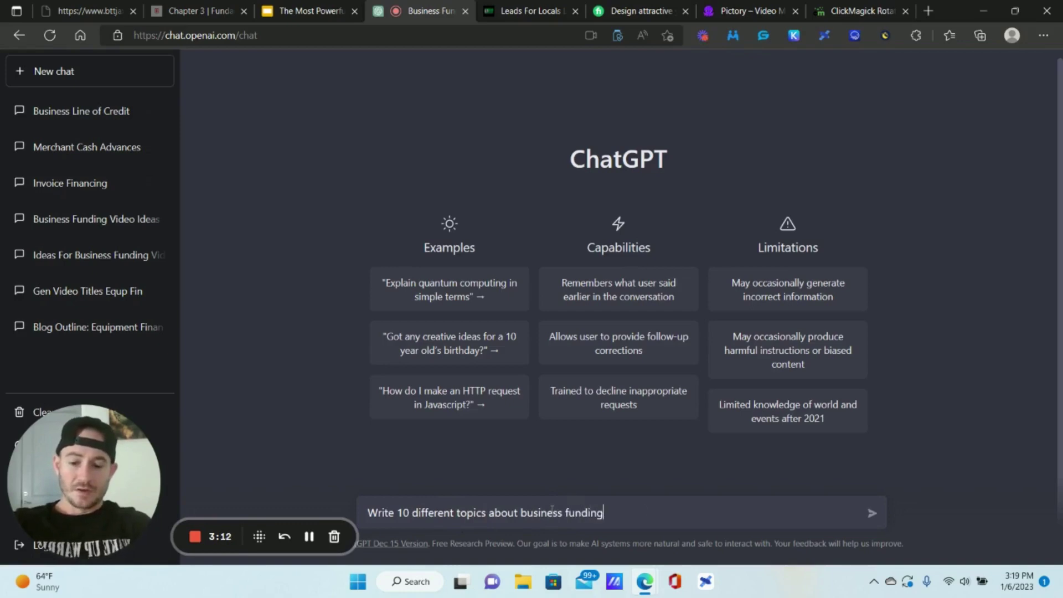
{"action": "key", "text": "Return"}
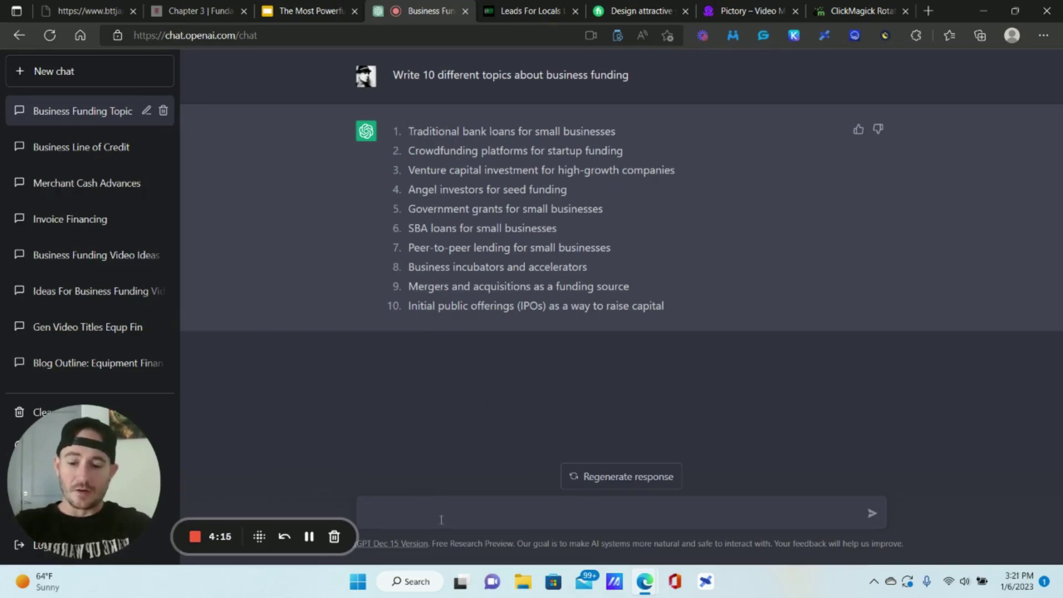
- Begin a follow-up question, with 'How do' typed in the ChatGPT message box
{"action": "type", "text": "ow do"}
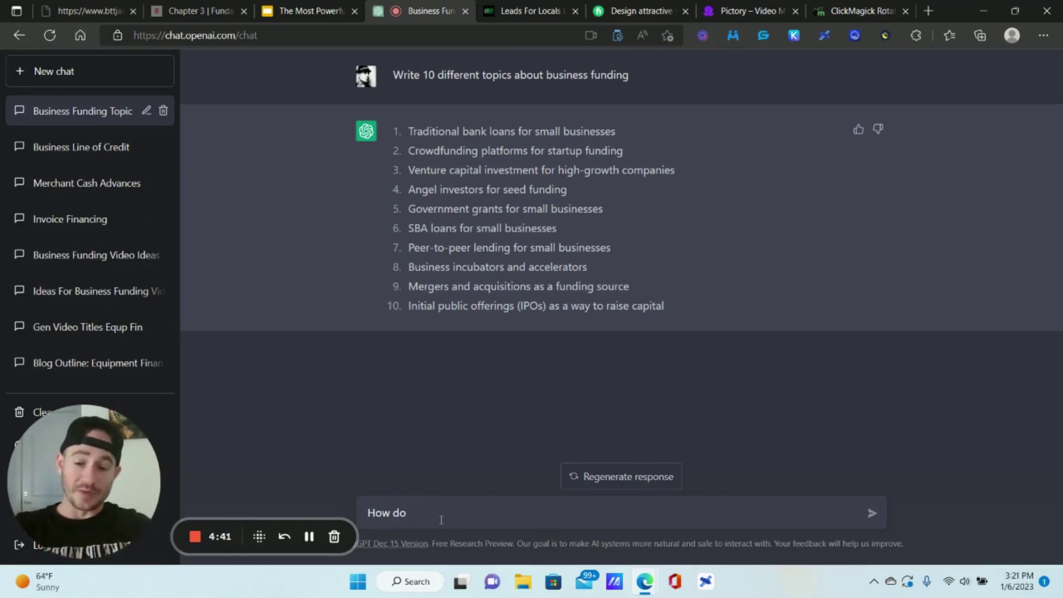
- Ask 'How do traditional bank loans work?', then how business owners typically get one
{"action": "type", "text": "traditional bank lo"}
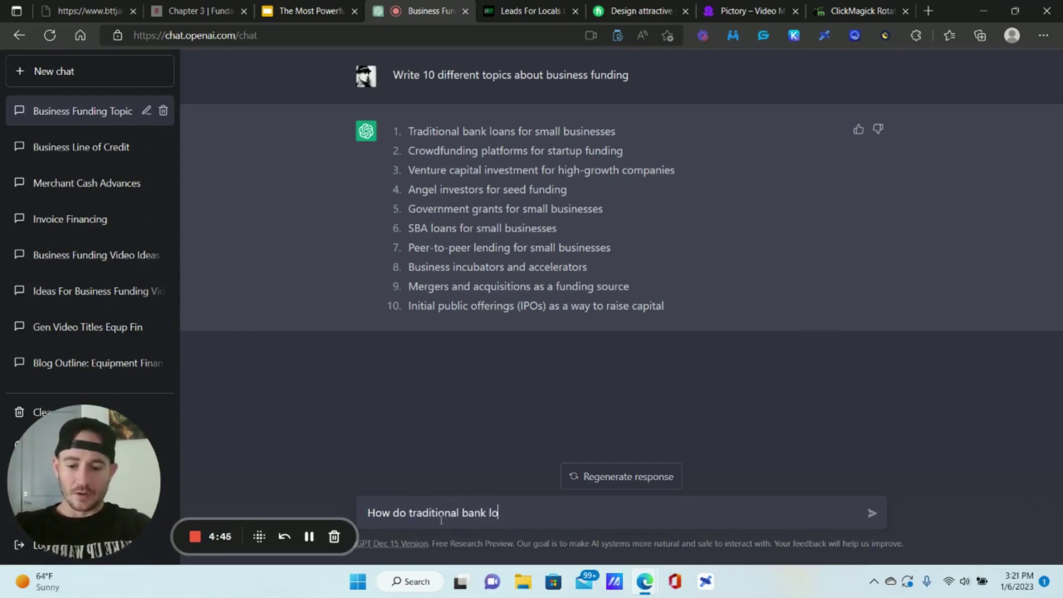
{"action": "type", "text": "ans wor"}
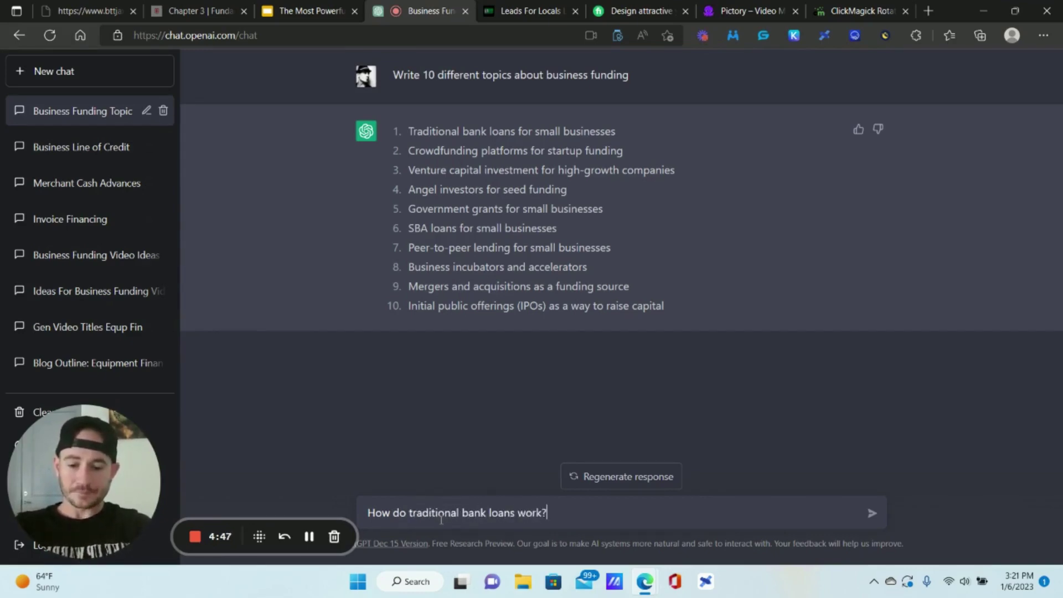
{"action": "type", "text": "k?"}
{"action": "key", "text": "Return"}
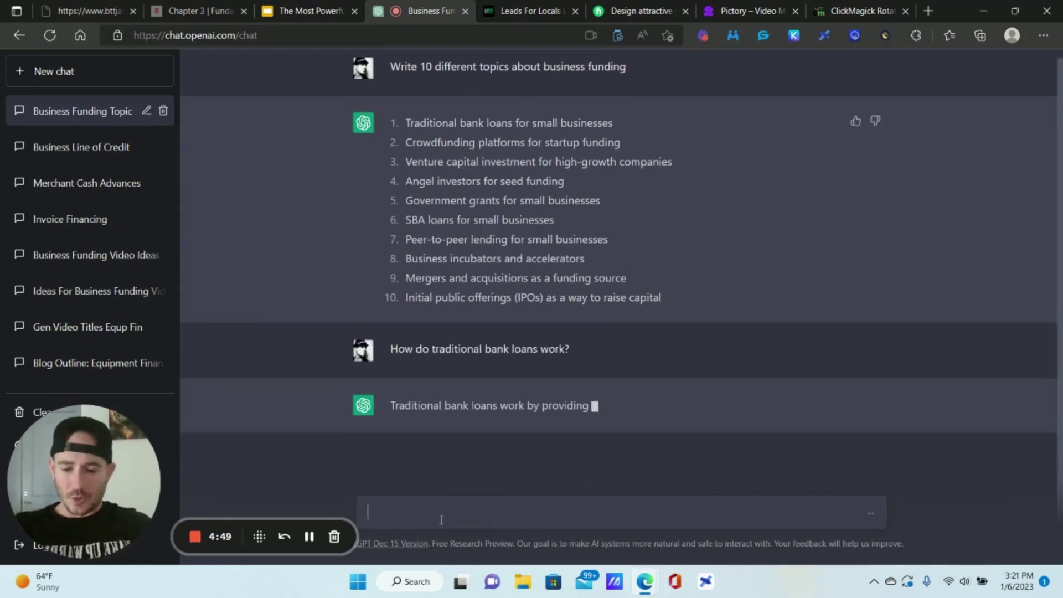
{"action": "type", "text": "How"}
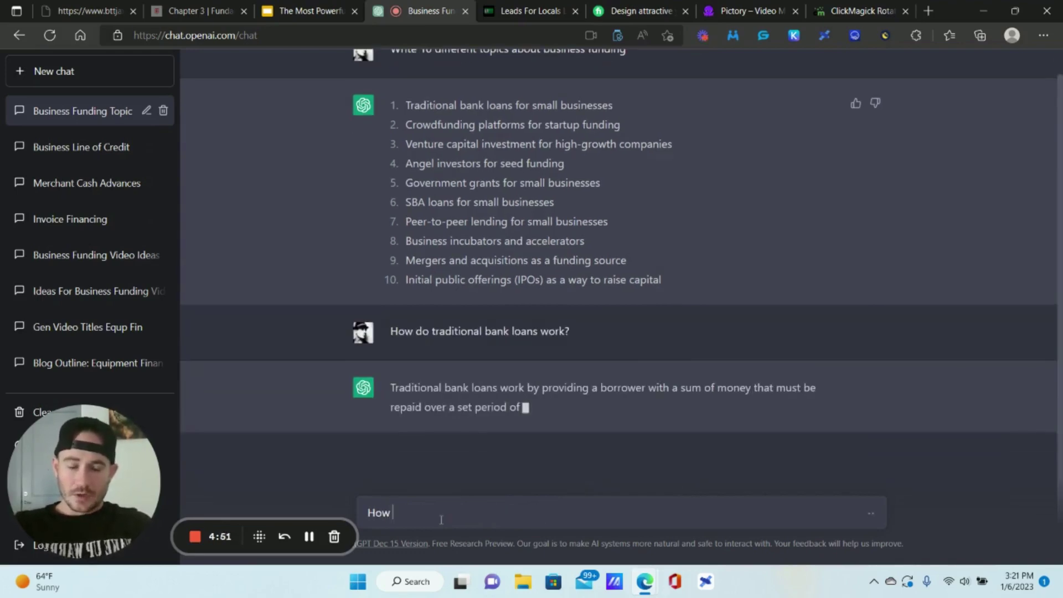
{"action": "type", "text": " do business owners typically get a "}
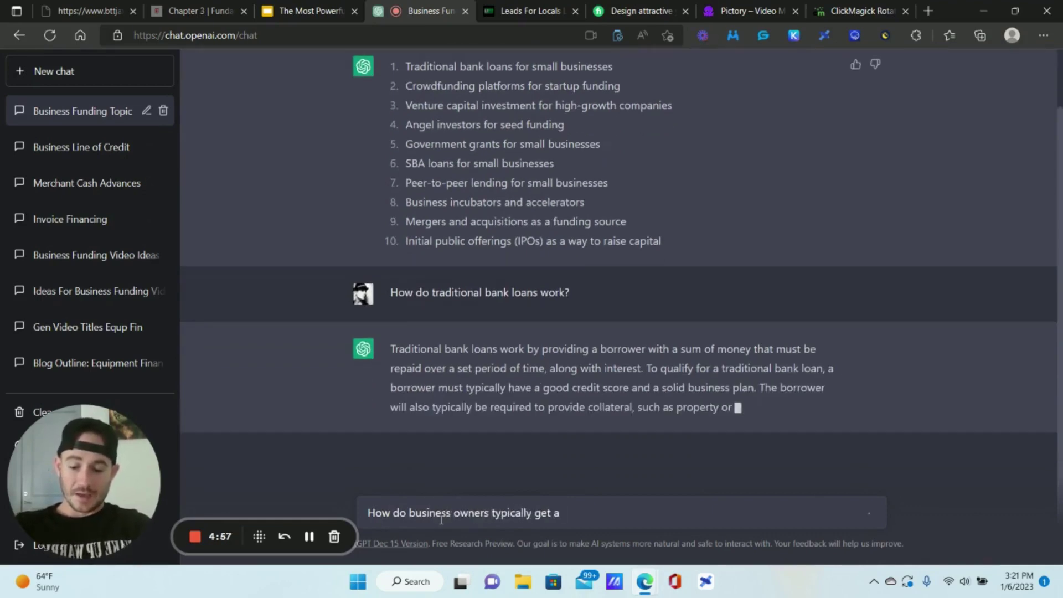
{"action": "type", "text": "traditional bank loan?"}
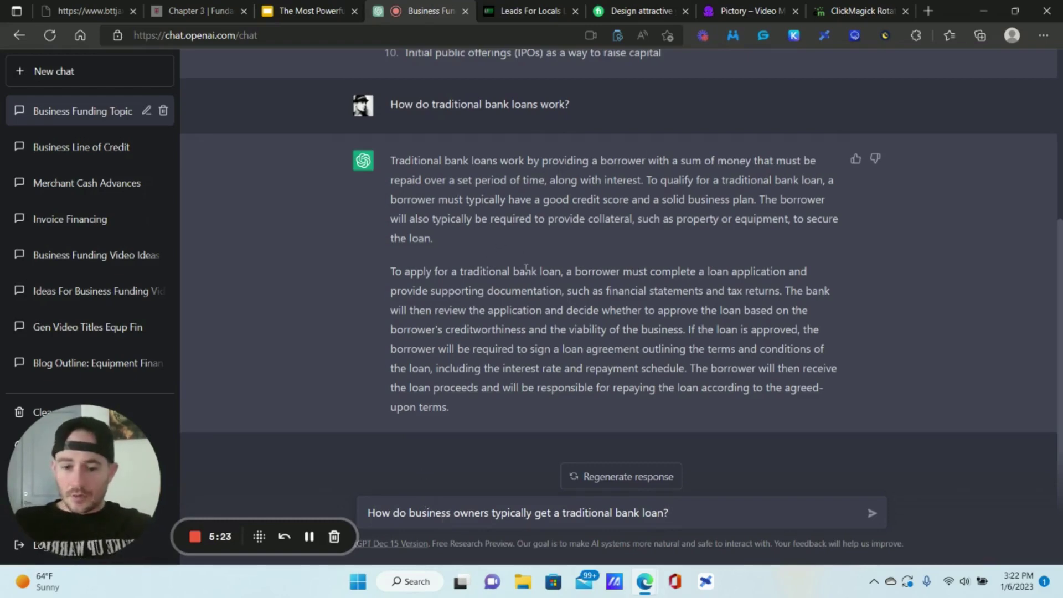
{"action": "key", "text": "Return"}
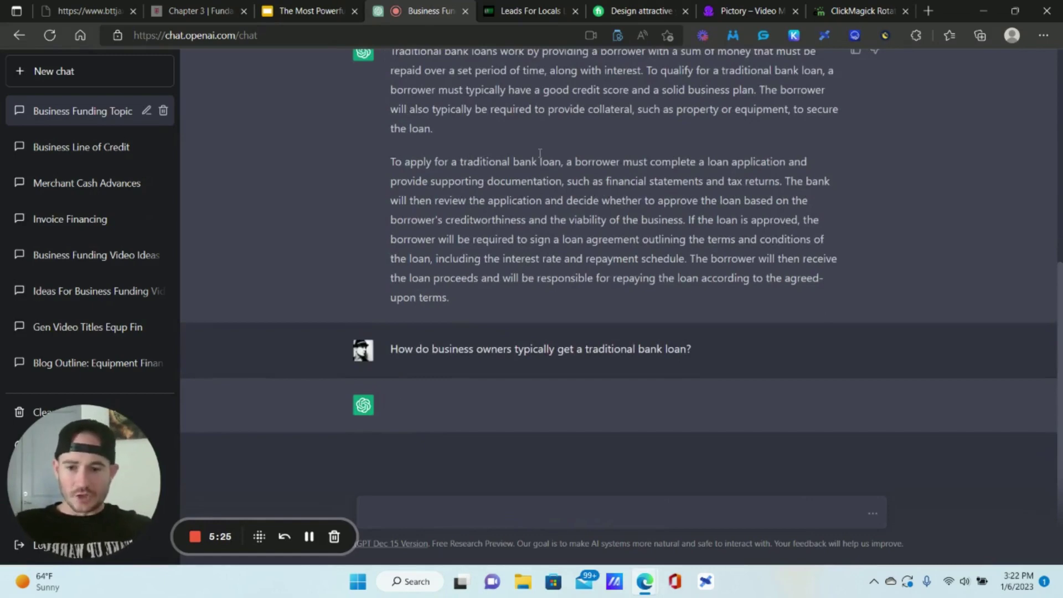
{"action": "scroll", "coordinate": [539, 153], "scroll_direction": "up", "scroll_amount": 1}
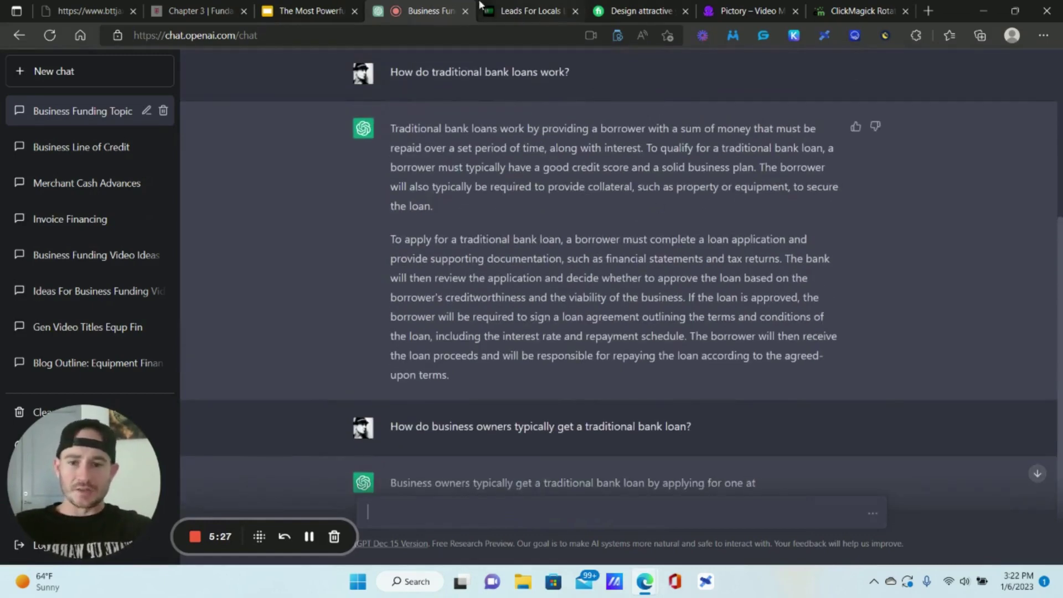
- In GoHighLevel, open Marketing > Emails > Templates and the General Business Owner folder
{"action": "left_click", "coordinate": [498, 11]}
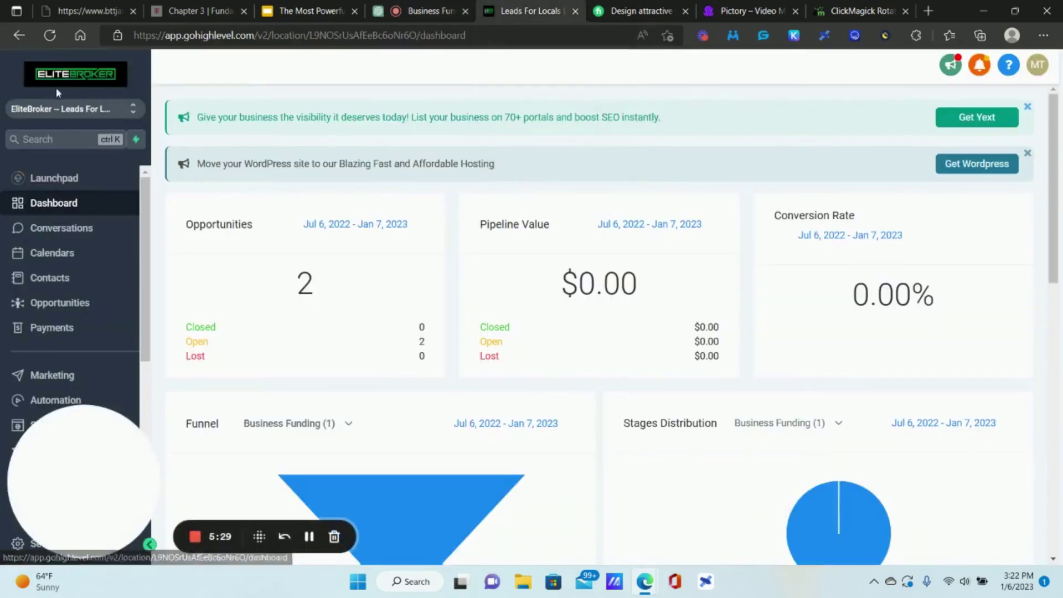
{"action": "left_click", "coordinate": [61, 376]}
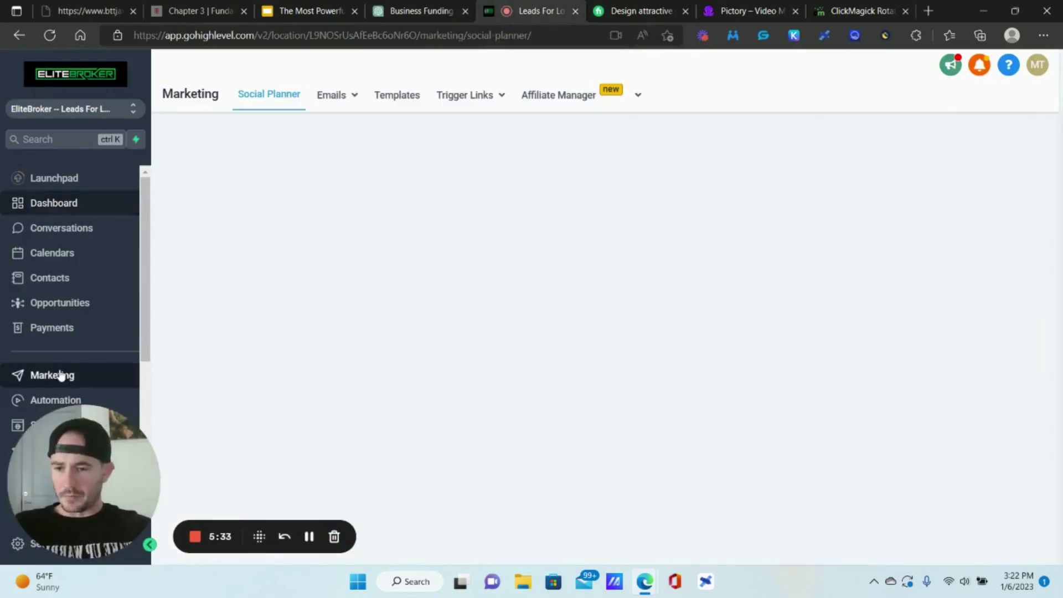
{"action": "mouse_move", "coordinate": [333, 99]}
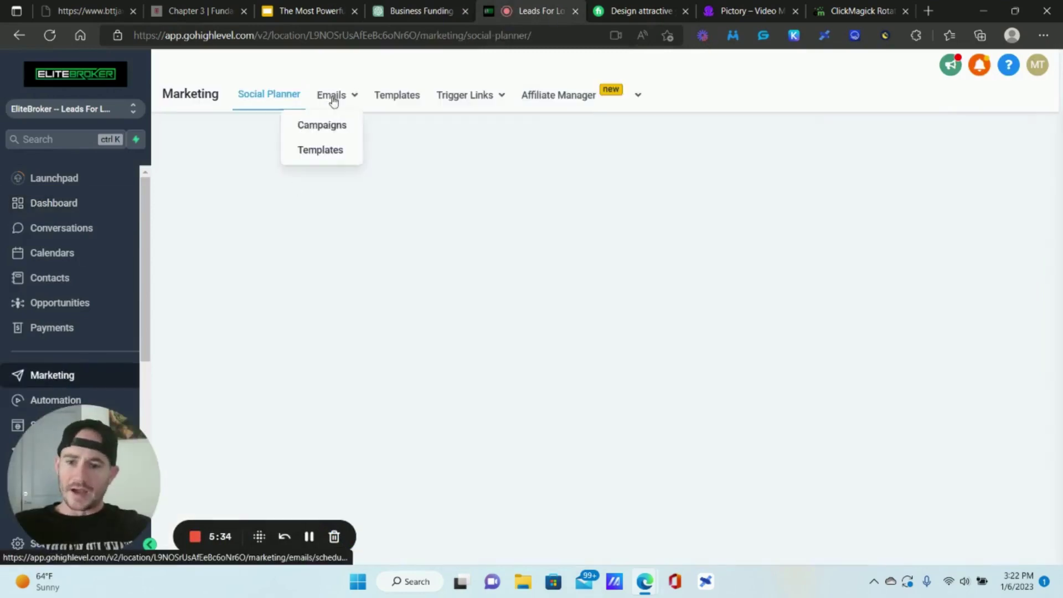
{"action": "left_click", "coordinate": [327, 152]}
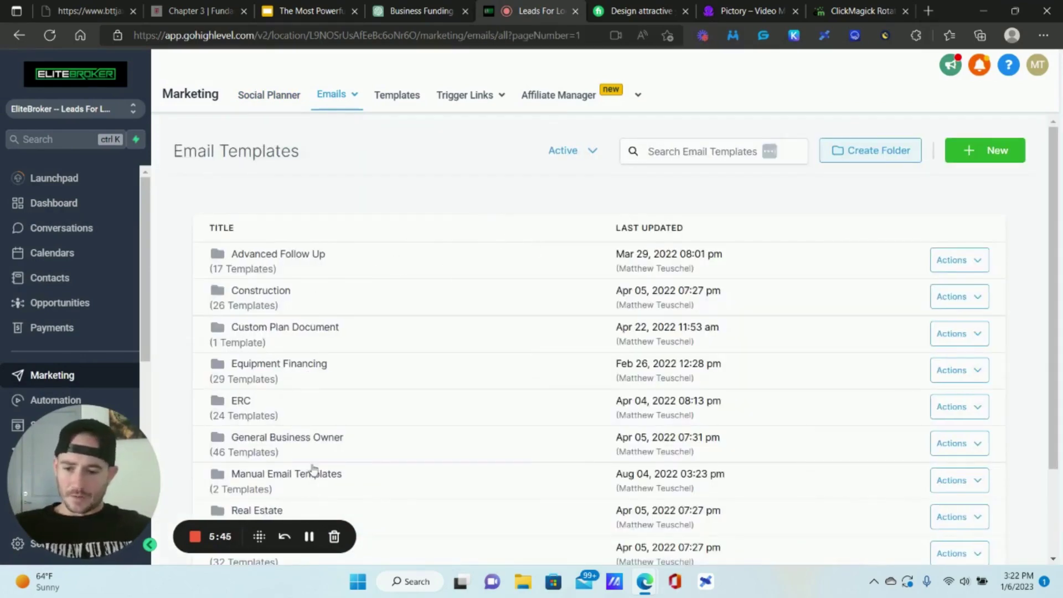
{"action": "scroll", "coordinate": [344, 265], "scroll_direction": "down", "scroll_amount": 1}
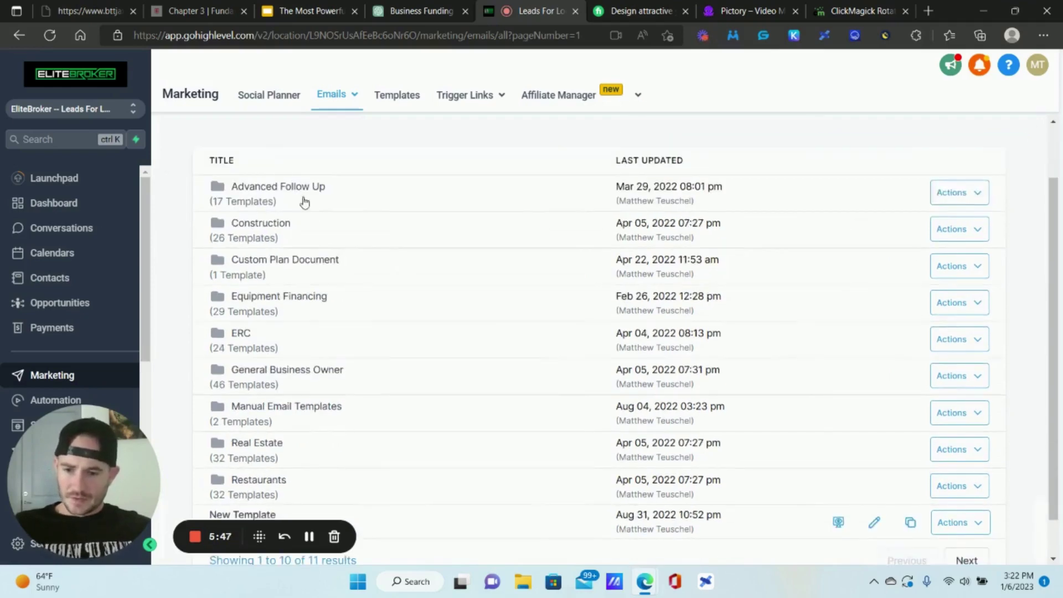
{"action": "scroll", "coordinate": [277, 287], "scroll_direction": "down", "scroll_amount": 1}
{"action": "left_click", "coordinate": [277, 324]}
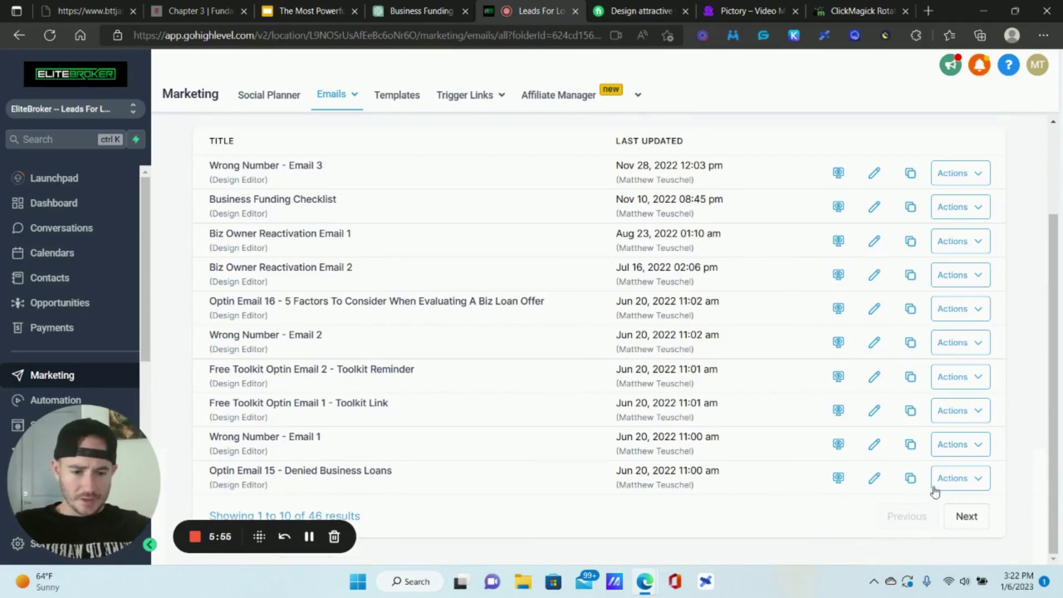
- Clone Optin Email 16 as 'Optin Email 17 - Traditional Bank Loans'
{"action": "scroll", "coordinate": [548, 280], "scroll_direction": "up", "scroll_amount": 3}
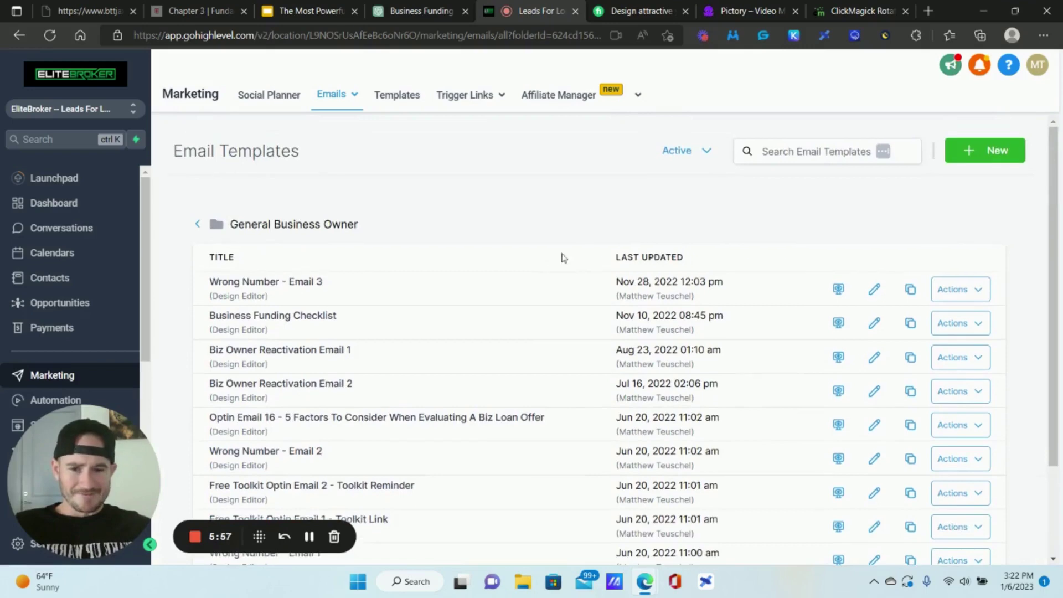
{"action": "left_click", "coordinate": [788, 158]}
{"action": "type", "text": "1"}
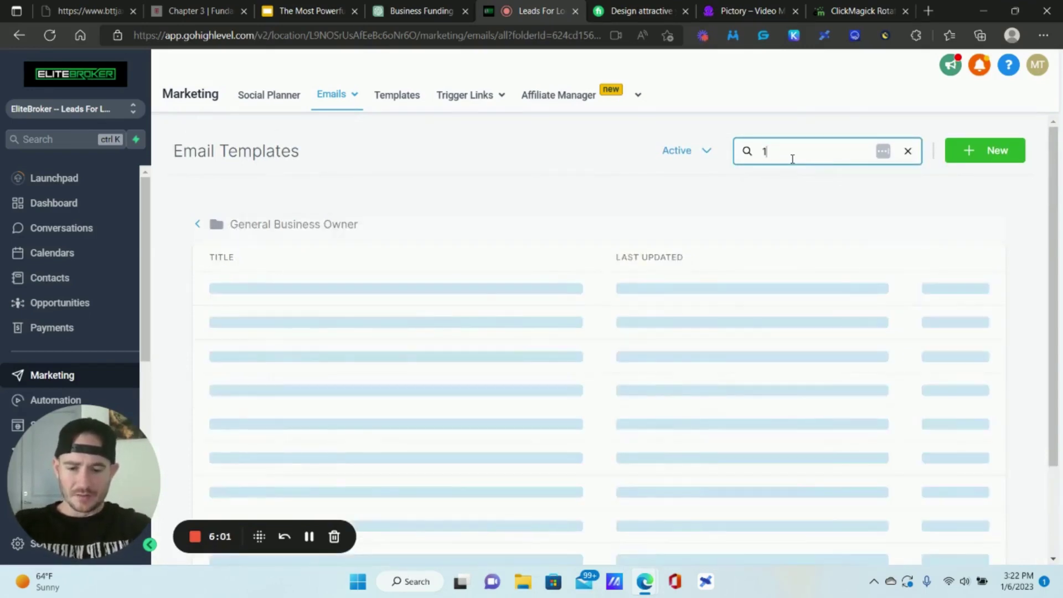
{"action": "type", "text": "67"}
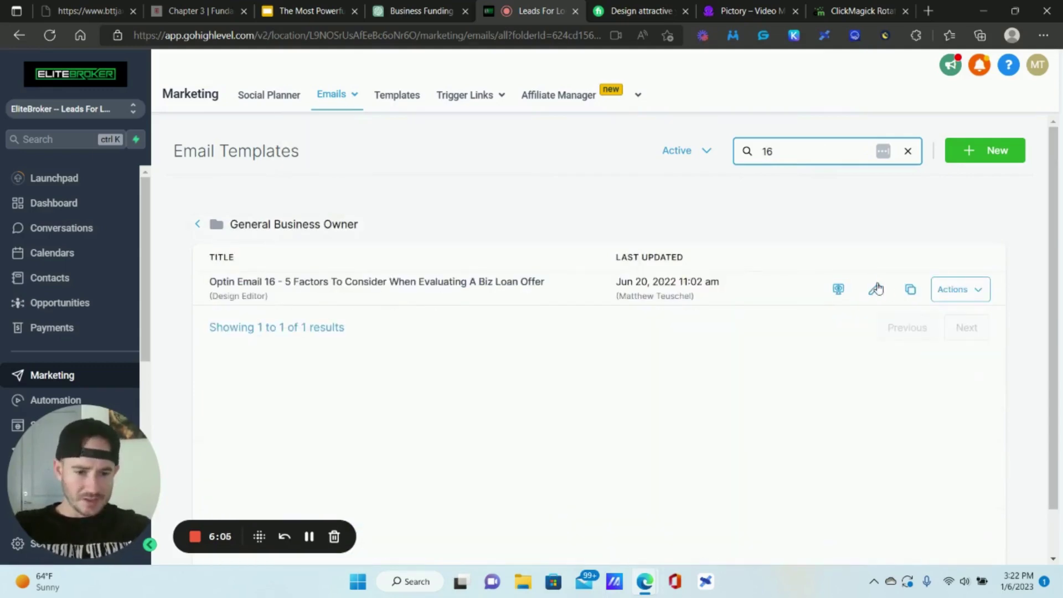
{"action": "left_click", "coordinate": [912, 298]}
{"action": "left_click", "coordinate": [525, 210]}
{"action": "key", "text": "BackSpace"}
{"action": "type", "text": "7"}
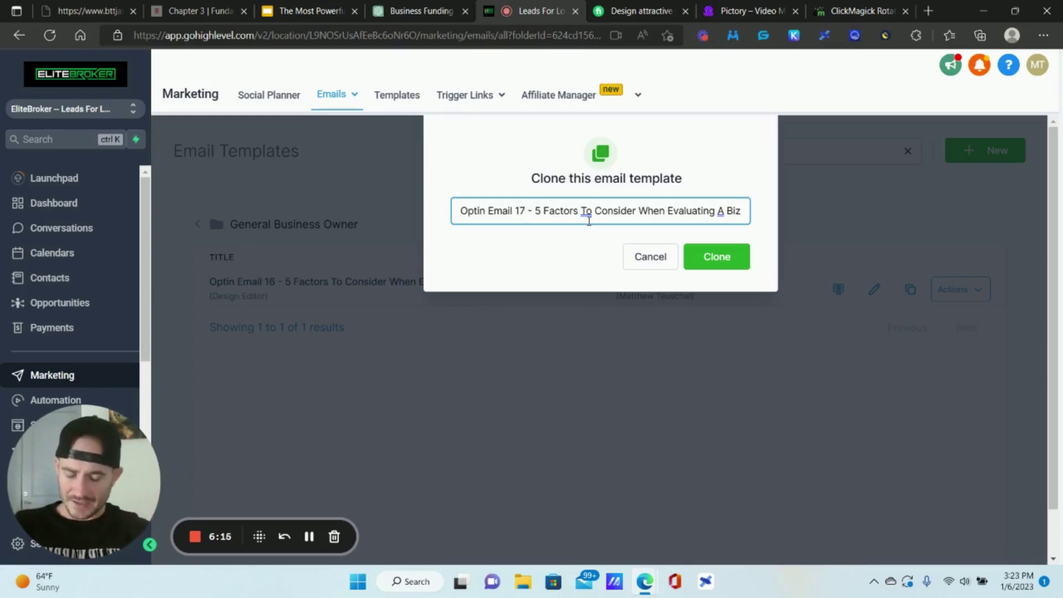
{"action": "left_click_drag", "start_coordinate": [536, 211], "coordinate": [763, 203]}
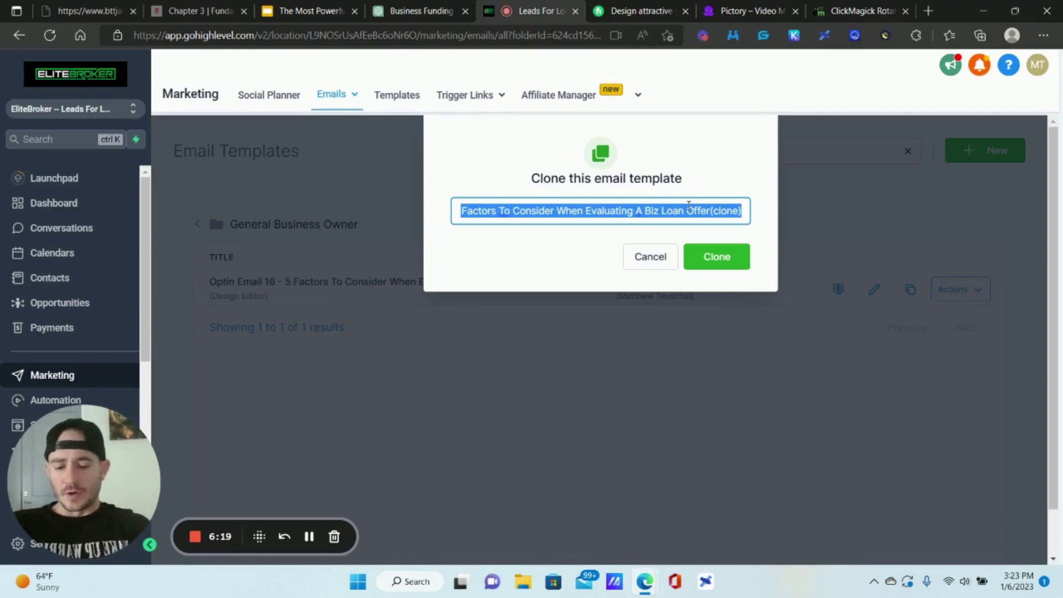
{"action": "type", "text": "How "}
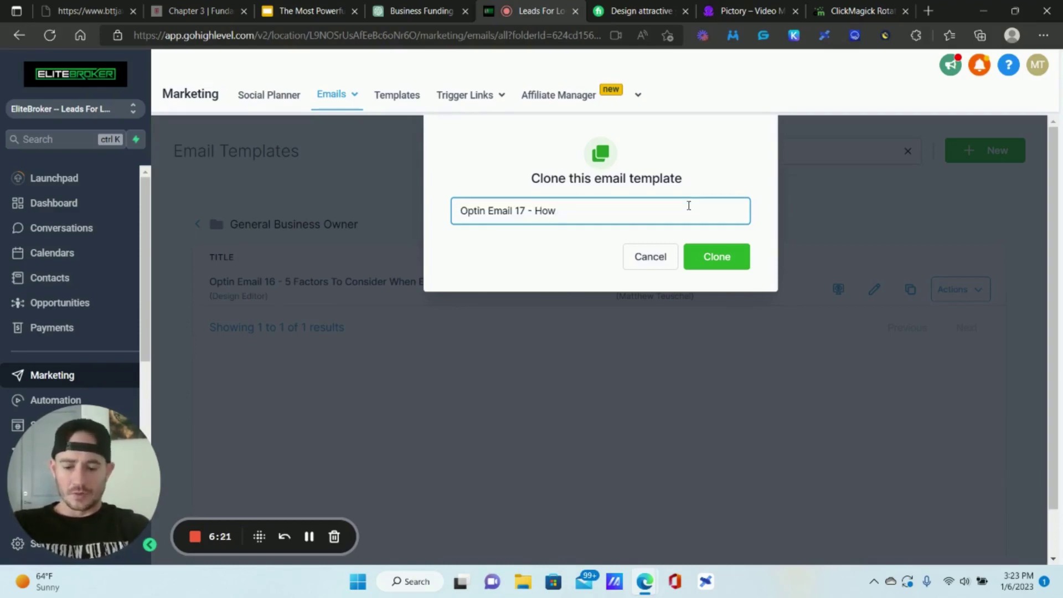
{"action": "key", "text": "BackSpace"}
{"action": "key", "text": "BackSpace"}
{"action": "key", "text": "BackSpace"}
{"action": "key", "text": "BackSpace"}
{"action": "type", "text": "Traditional Bank Loans"}
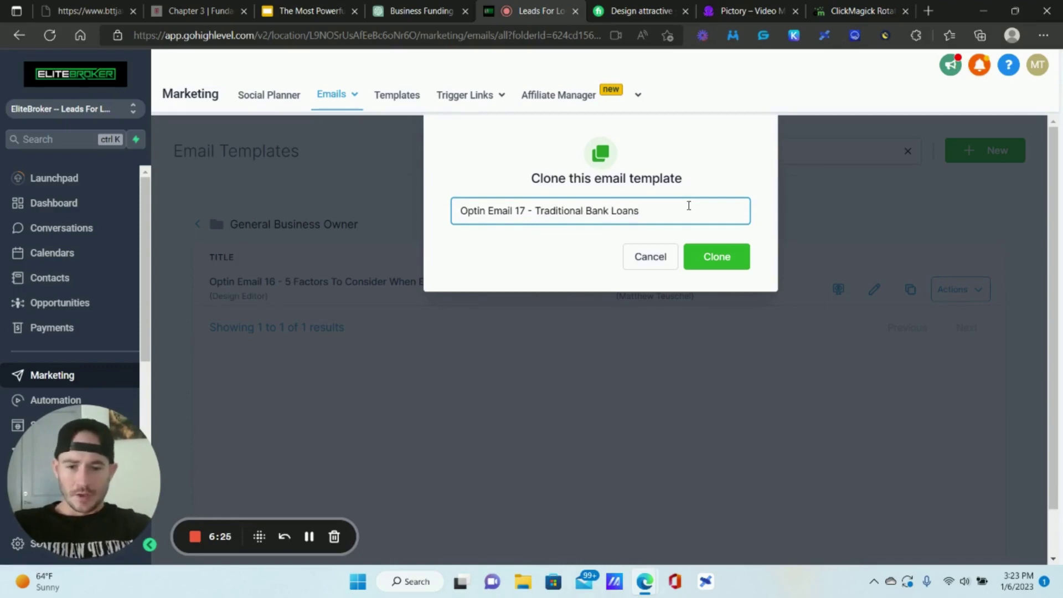
{"action": "left_click", "coordinate": [714, 256]}
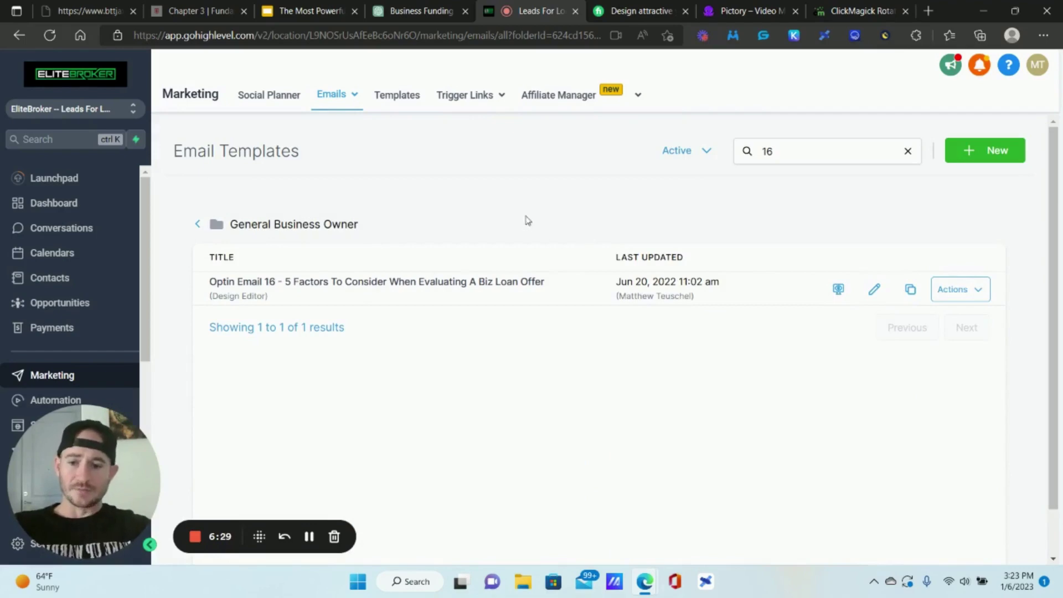
{"action": "left_click", "coordinate": [198, 227]}
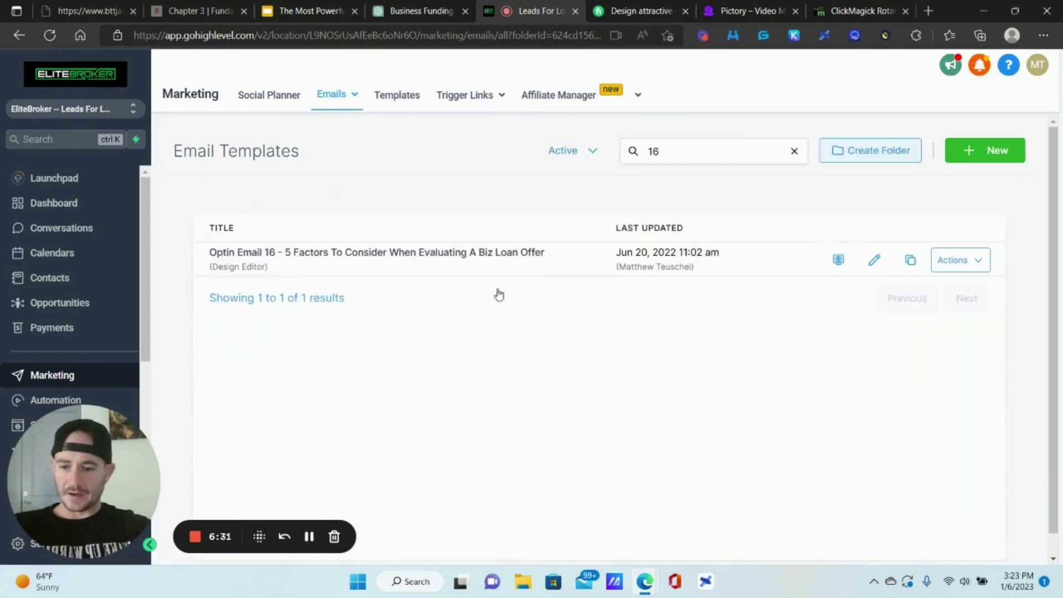
- Clear the '16' template search and reopen the General Business Owner folder
{"action": "left_click", "coordinate": [696, 152]}
{"action": "key", "text": "ctrl+a"}
{"action": "key", "text": "BackSpace"}
{"action": "scroll", "coordinate": [247, 316], "scroll_direction": "down", "scroll_amount": 2}
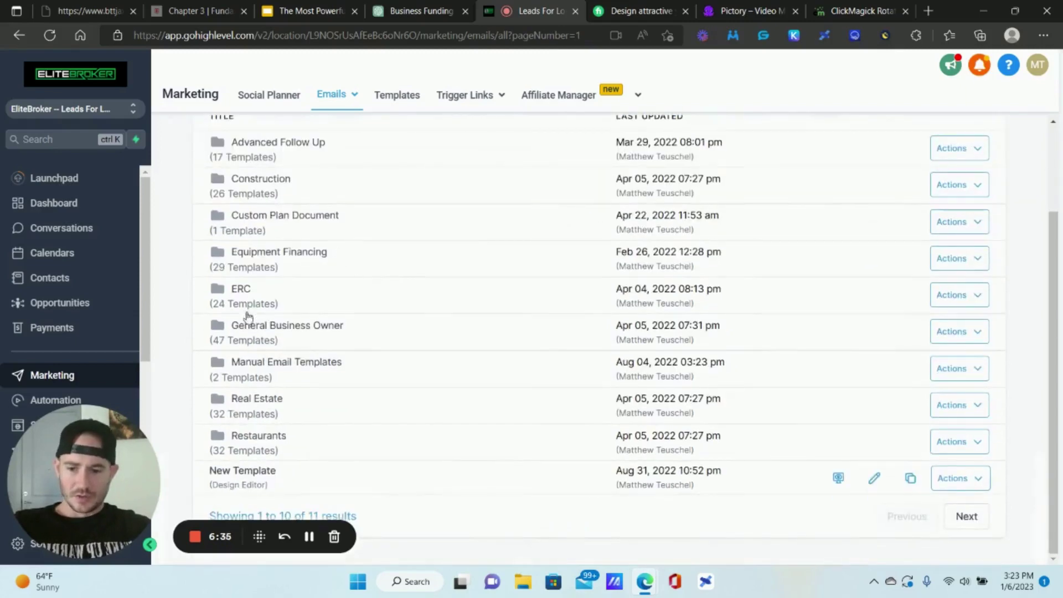
{"action": "left_click", "coordinate": [295, 331]}
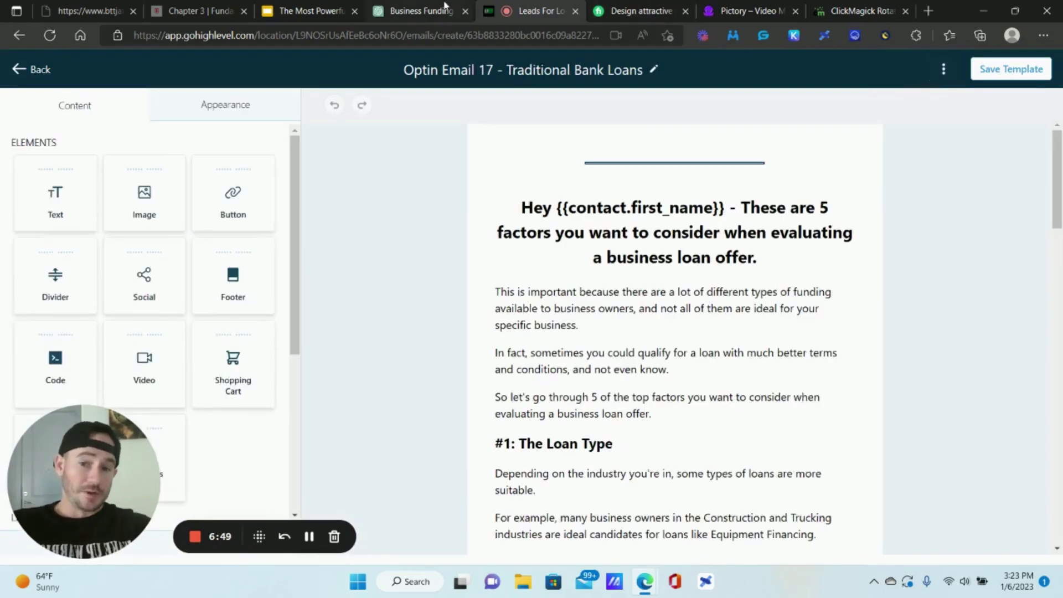
- Ask ChatGPT for 5 email subject lines about traditional bank loans and select the second
{"action": "left_click", "coordinate": [444, 7]}
{"action": "scroll", "coordinate": [494, 466], "scroll_direction": "down", "scroll_amount": 8}
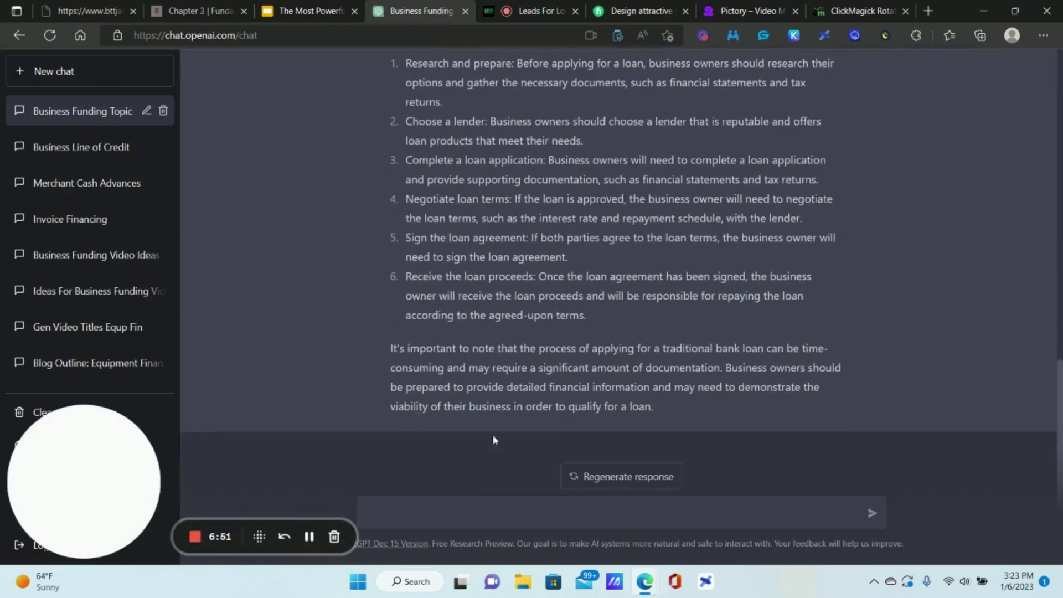
{"action": "left_click", "coordinate": [479, 513]}
{"action": "type", "text": "Writ"}
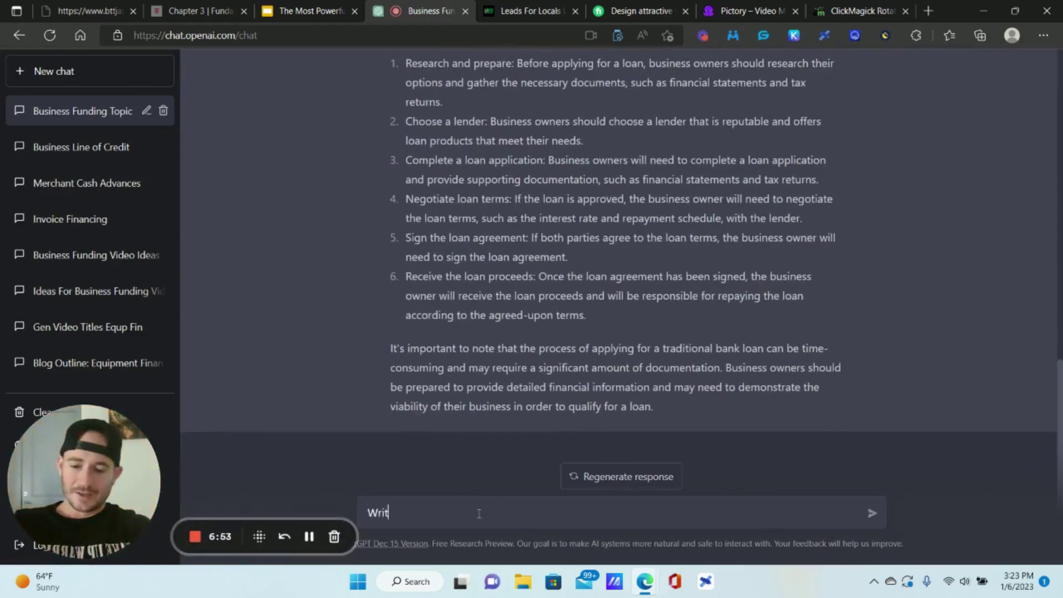
{"action": "type", "text": "e 5 email"}
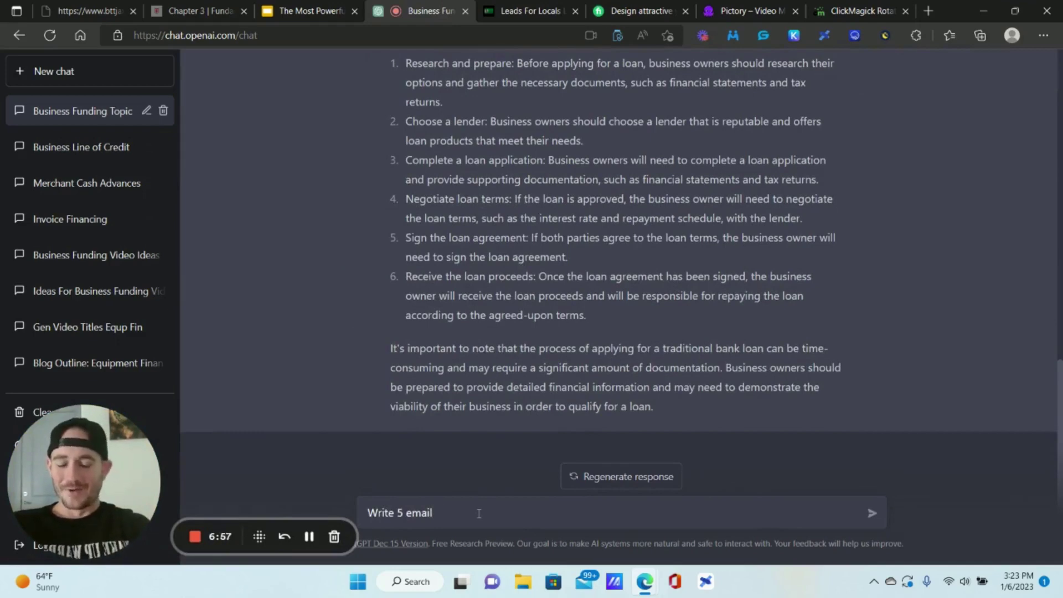
{"action": "type", "text": " subject li"}
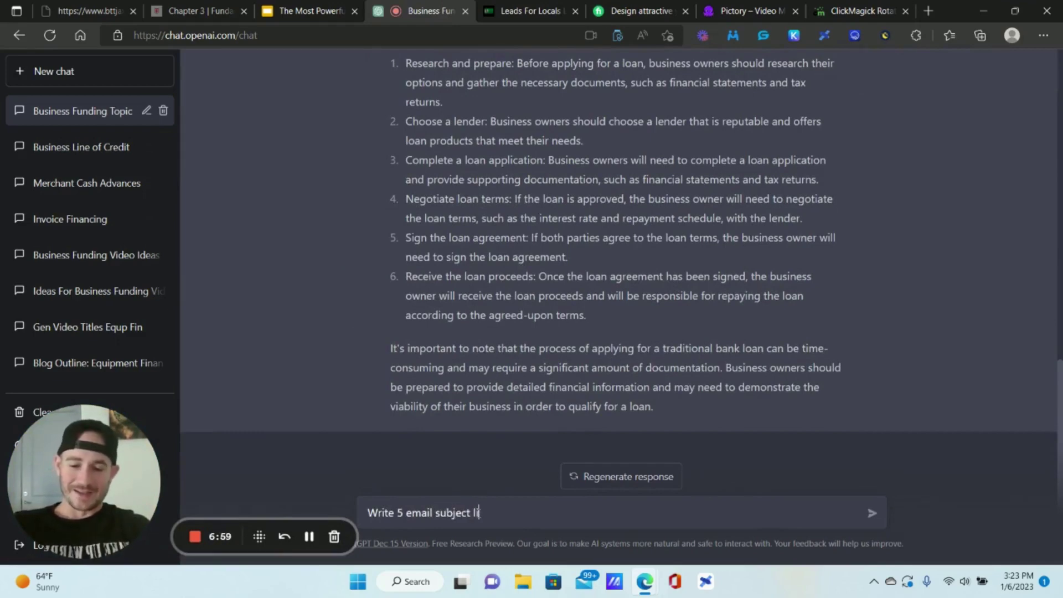
{"action": "type", "text": "nes about traditional bank loans"}
{"action": "key", "text": "Return"}
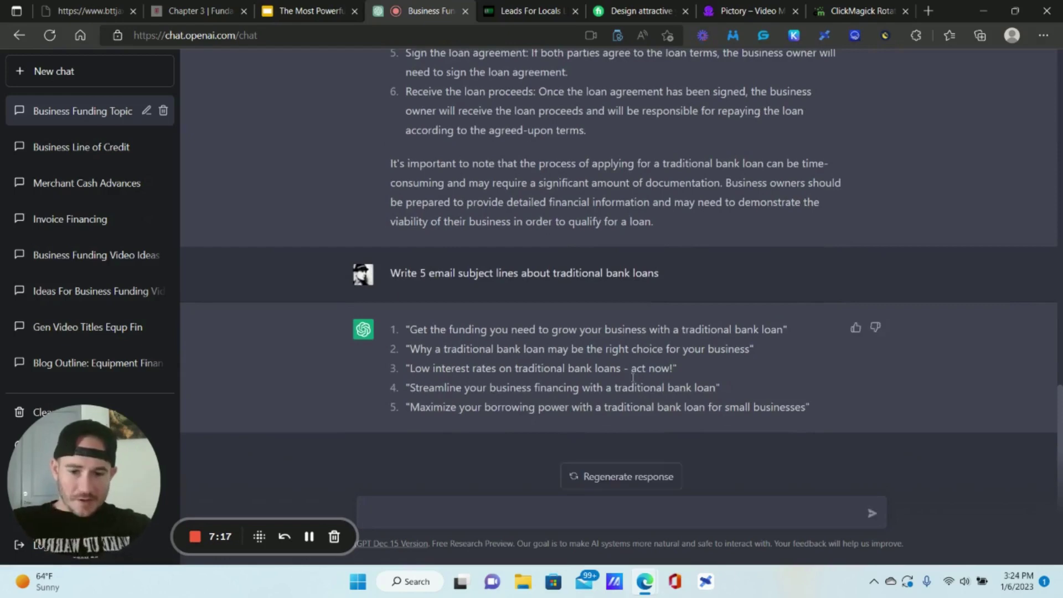
{"action": "left_click_drag", "start_coordinate": [751, 346], "coordinate": [410, 348]}
{"action": "key", "text": "ctrl+c"}
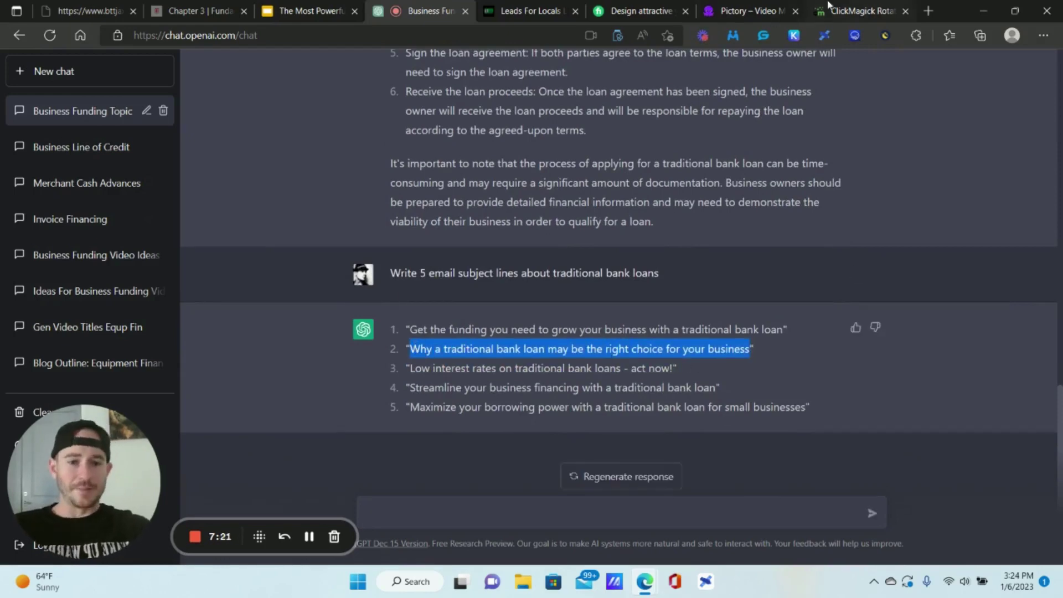
- Return to the Leads For Locals tab showing Optin Email 17 in the editor
{"action": "mouse_move", "coordinate": [767, 4]}
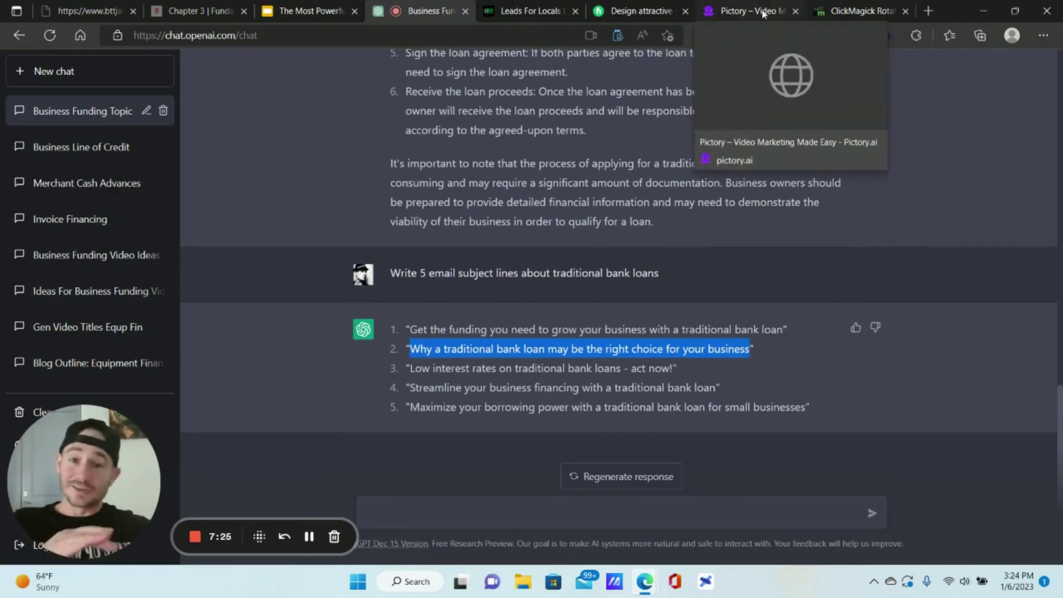
{"action": "mouse_move", "coordinate": [631, 5]}
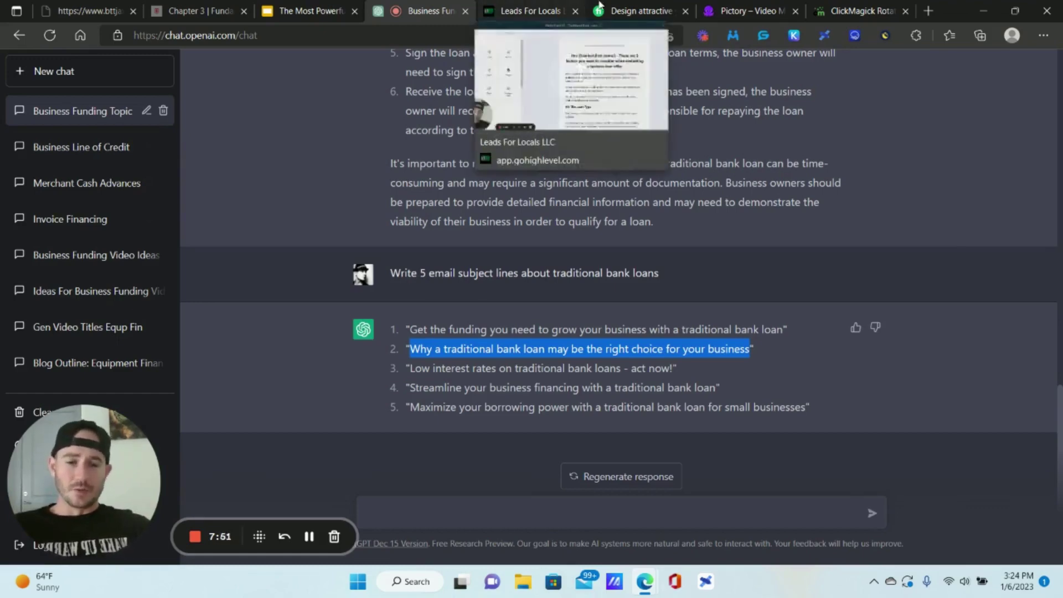
{"action": "left_click", "coordinate": [528, 10]}
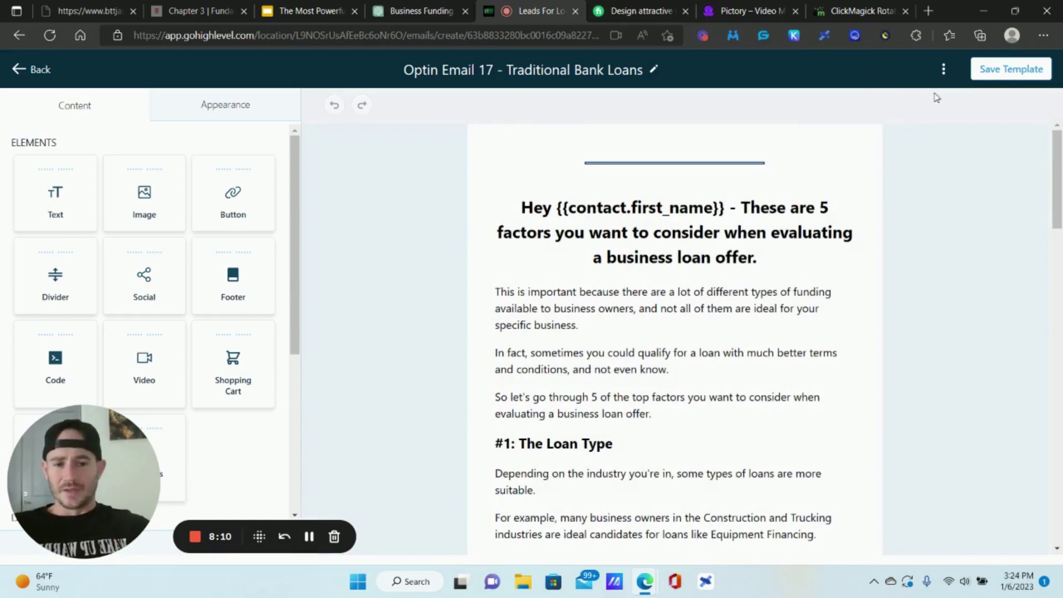
- Replace the template's email subject with the copied ChatGPT subject line and save the settings
{"action": "left_click", "coordinate": [945, 77]}
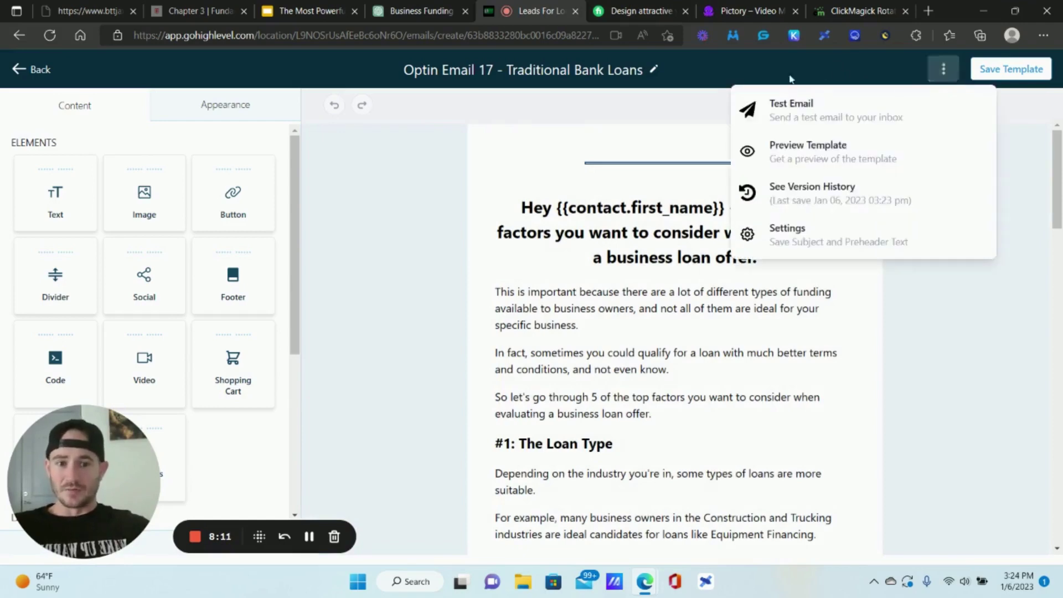
{"action": "left_click", "coordinate": [788, 232]}
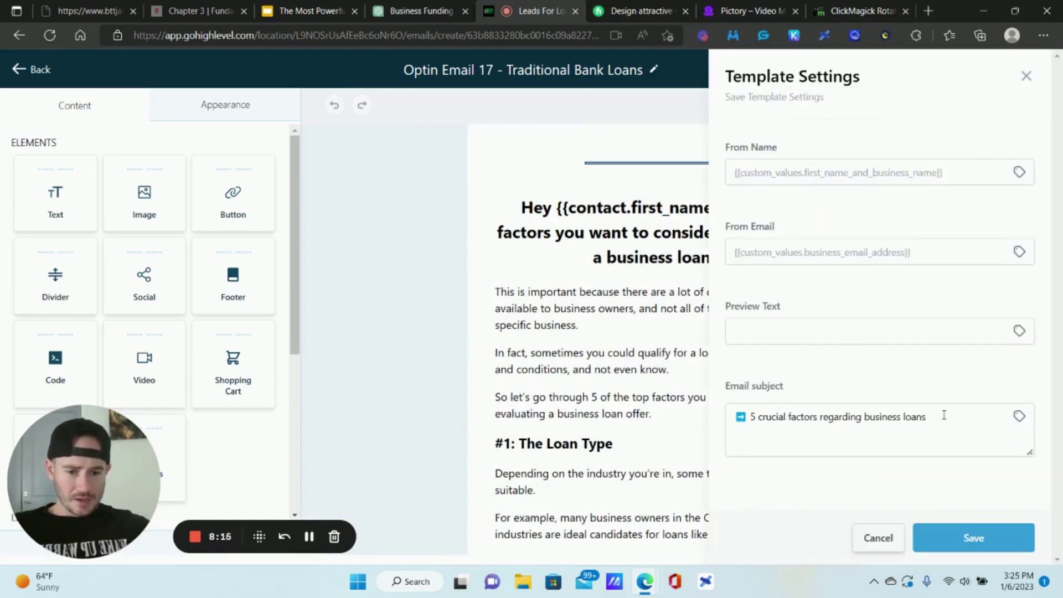
{"action": "left_click_drag", "start_coordinate": [941, 415], "coordinate": [751, 425]}
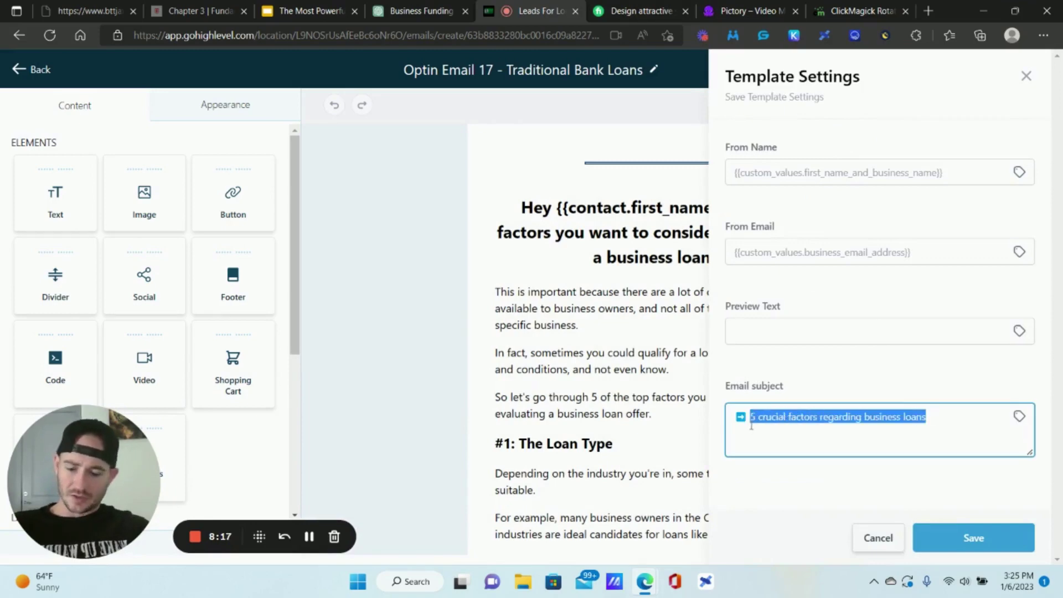
{"action": "key", "text": "ctrl+v"}
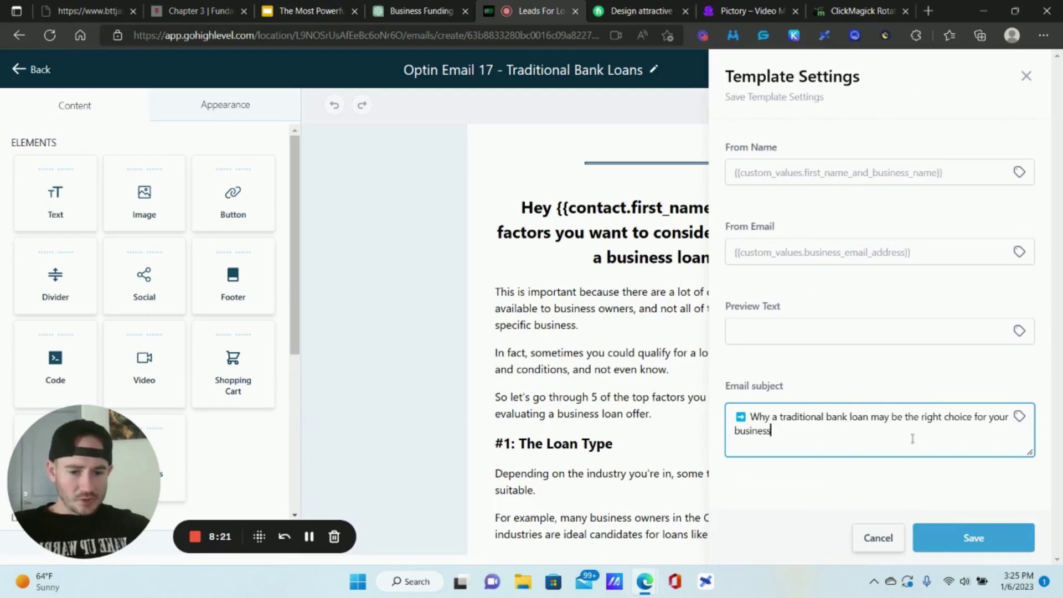
{"action": "left_click", "coordinate": [967, 535]}
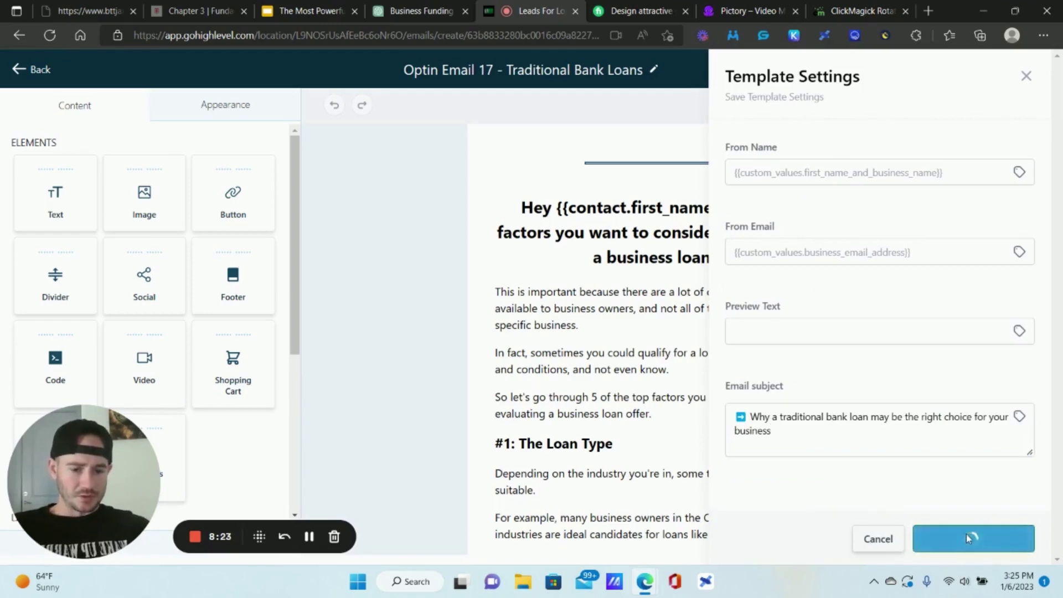
- Go back to the ChatGPT business funding conversation and scroll through its answers
{"action": "left_click", "coordinate": [452, 8]}
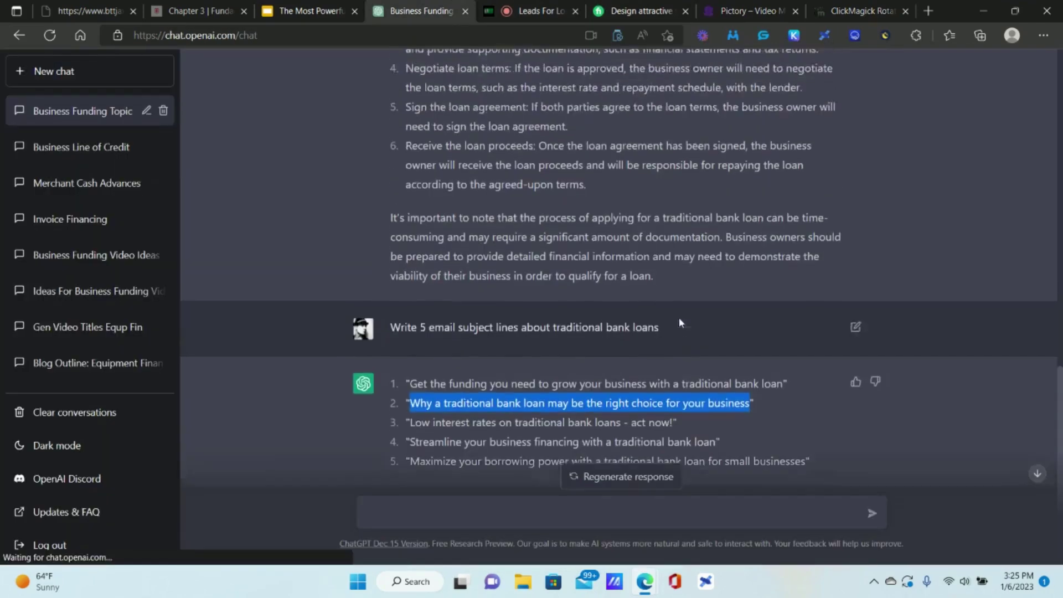
{"action": "scroll", "coordinate": [679, 323], "scroll_direction": "up", "scroll_amount": 15}
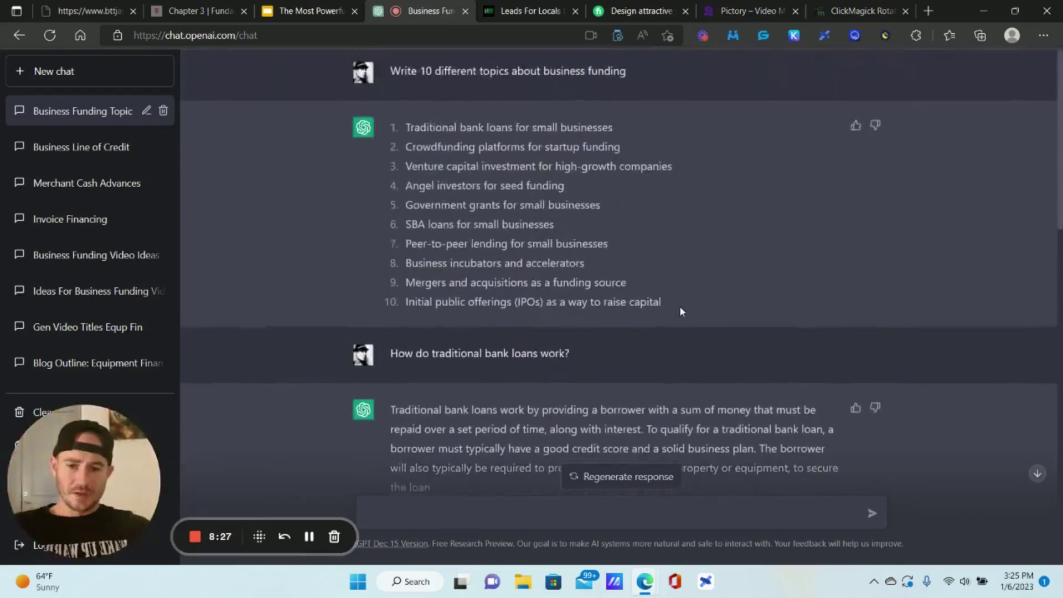
{"action": "scroll", "coordinate": [680, 310], "scroll_direction": "down", "scroll_amount": 2}
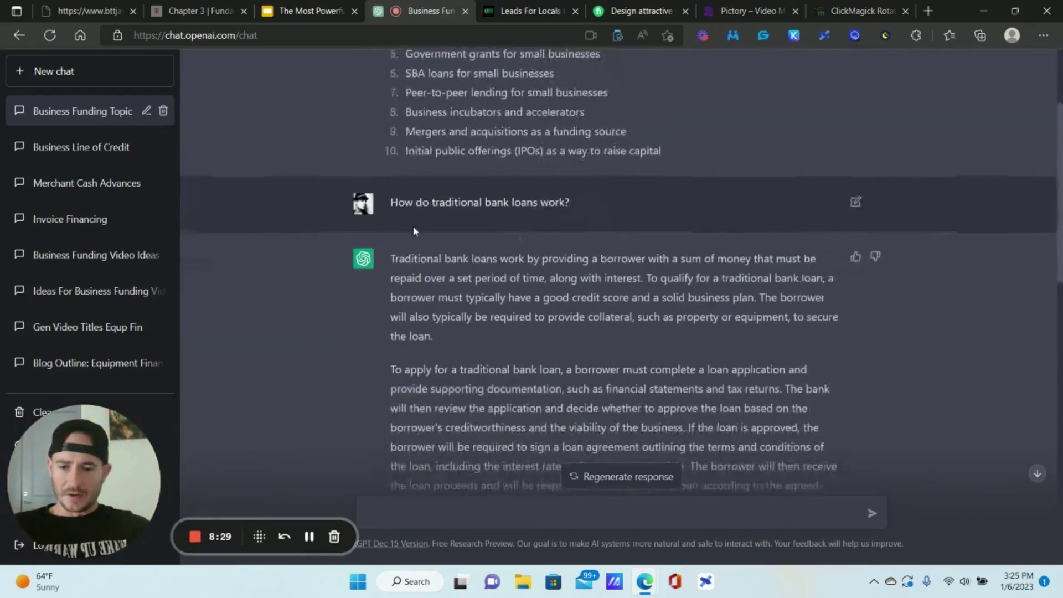
{"action": "scroll", "coordinate": [432, 216], "scroll_direction": "down", "scroll_amount": 3}
{"action": "left_click_drag", "start_coordinate": [470, 357], "coordinate": [394, 111]}
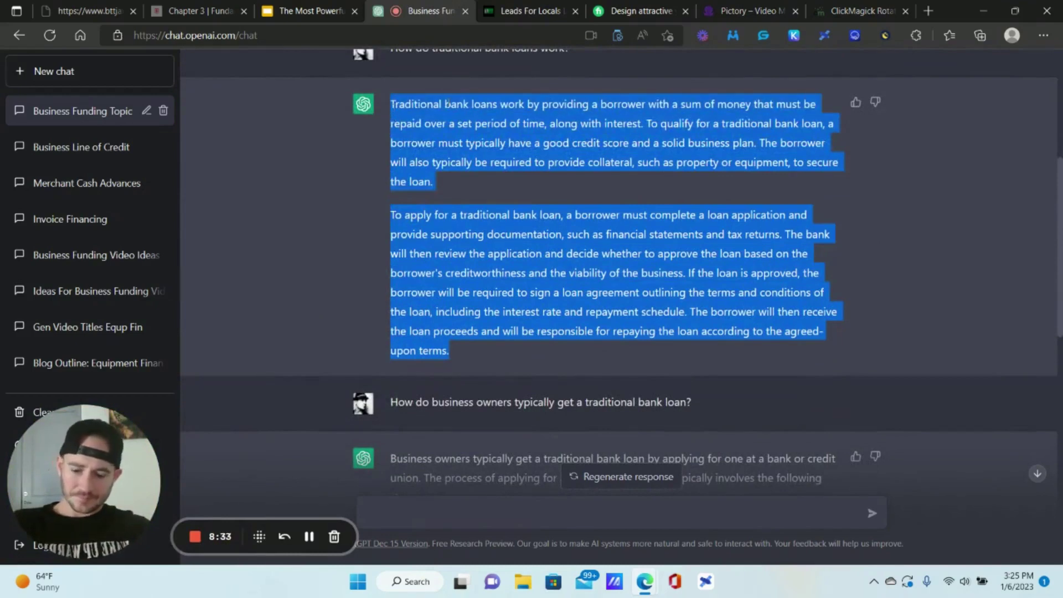
- Ask ChatGPT 'What are the pros and cons of traditional bank loans', then return to GoHighLevel
{"action": "left_click", "coordinate": [469, 517]}
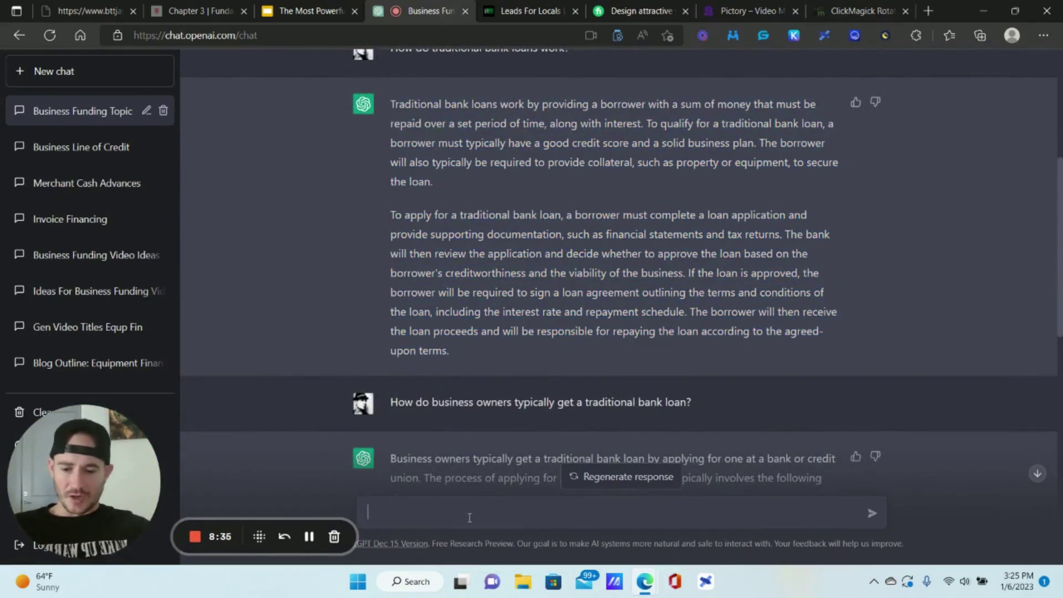
{"action": "type", "text": "Be"}
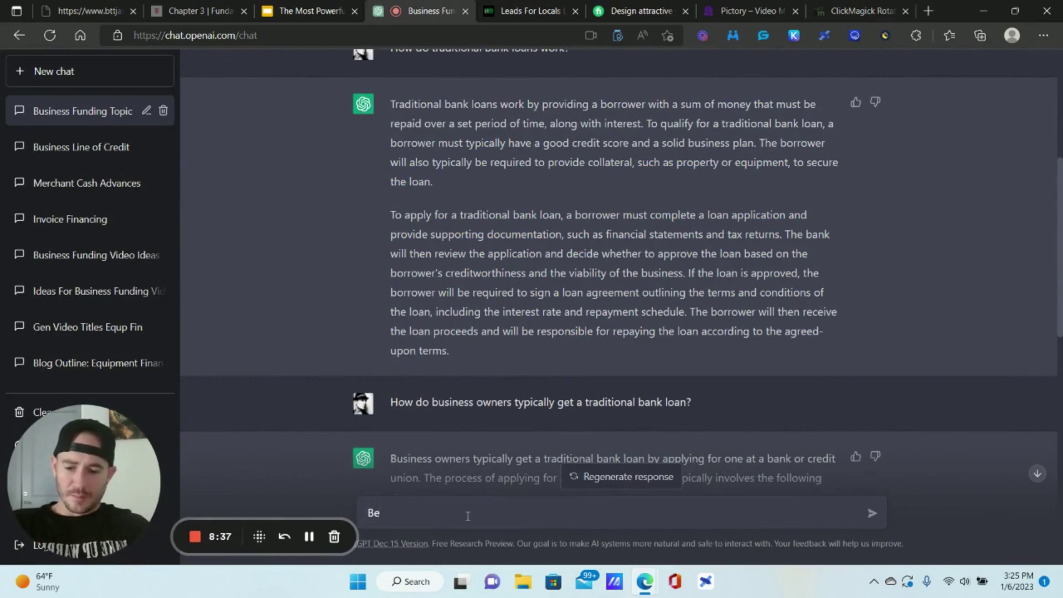
{"action": "type", "text": "ros"}
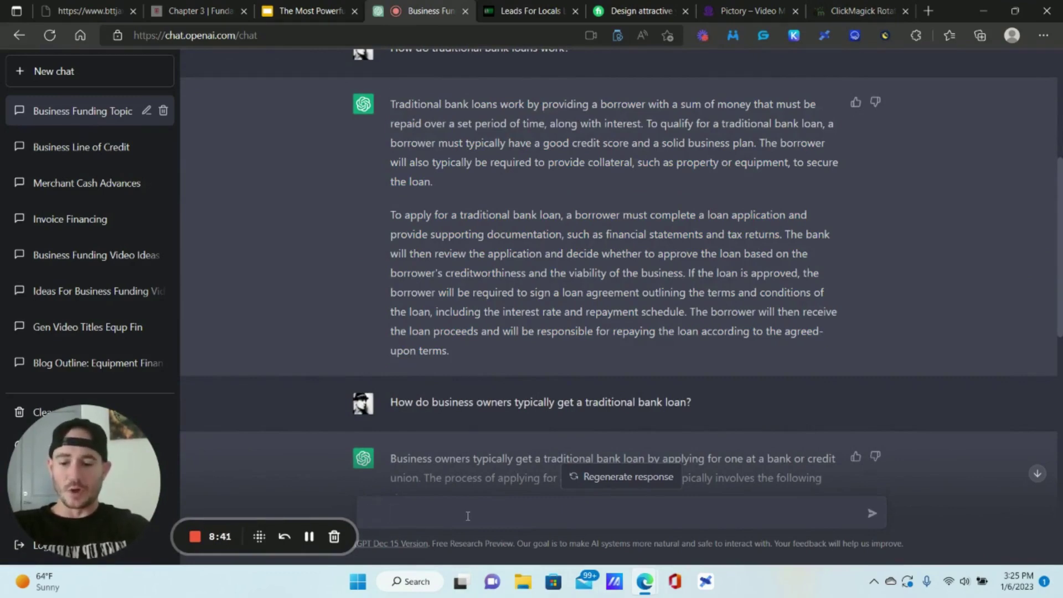
{"action": "type", "text": "What"}
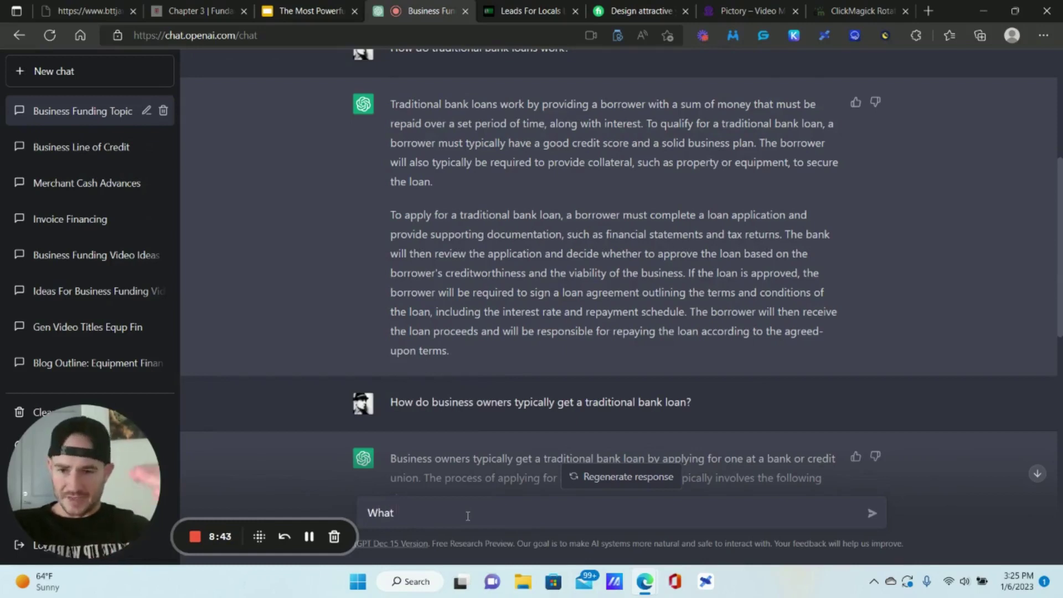
{"action": "type", "text": " are the pros and"}
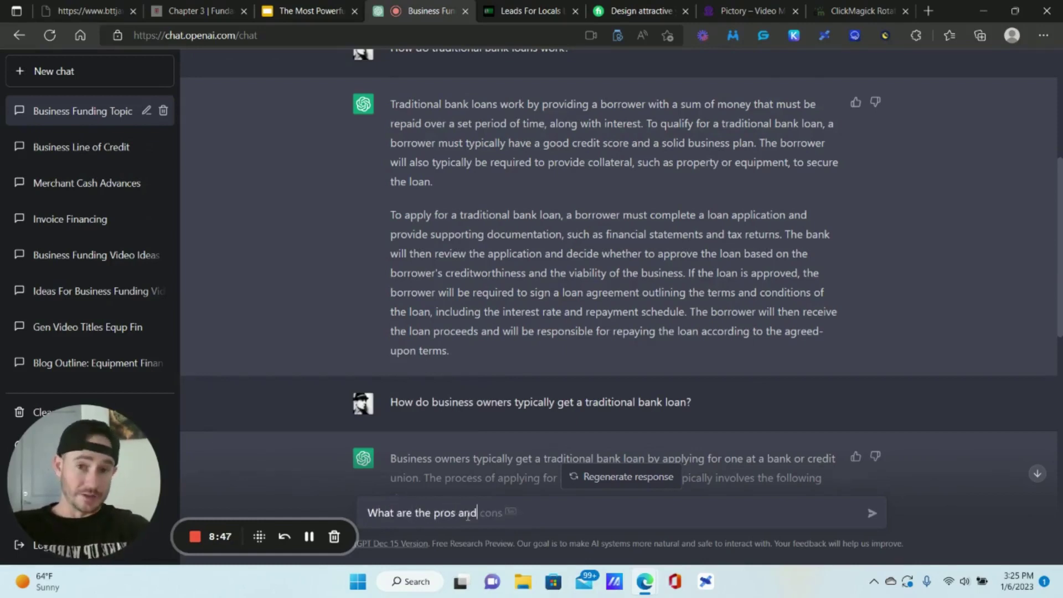
{"action": "type", "text": " cons o"}
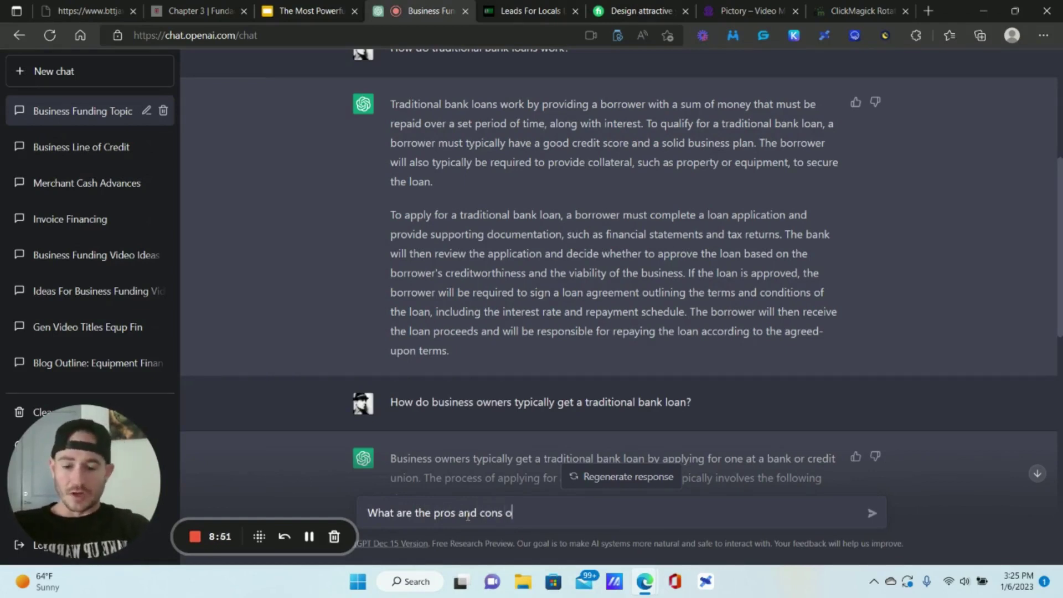
{"action": "type", "text": "f a t"}
{"action": "key", "text": "BackSpace"}
{"action": "key", "text": "BackSpace"}
{"action": "key", "text": "BackSpace"}
{"action": "type", "text": "traditional bank loans"}
{"action": "key", "text": "Return"}
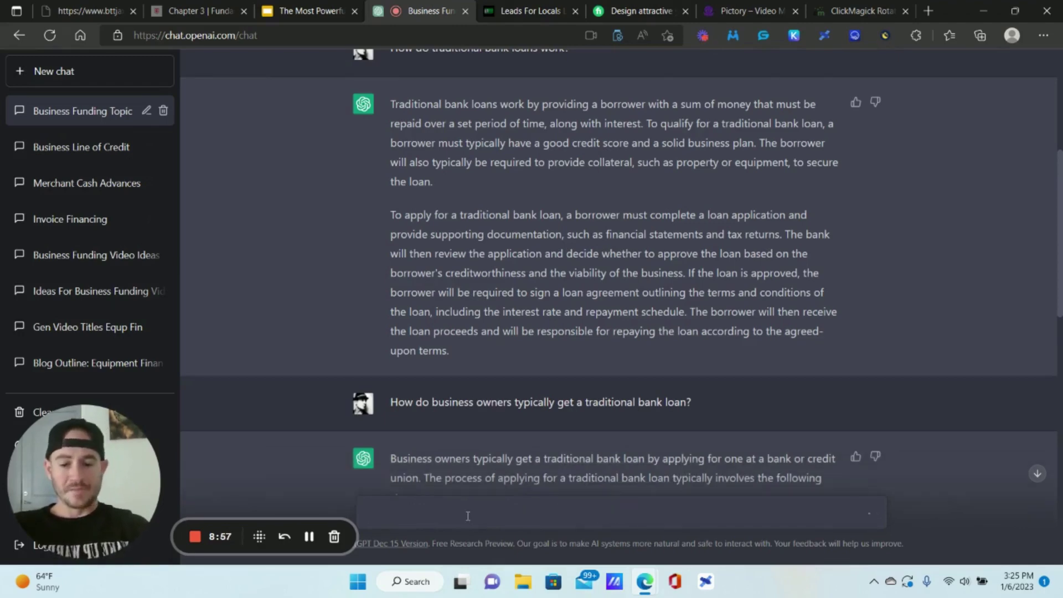
{"action": "left_click", "coordinate": [520, 7]}
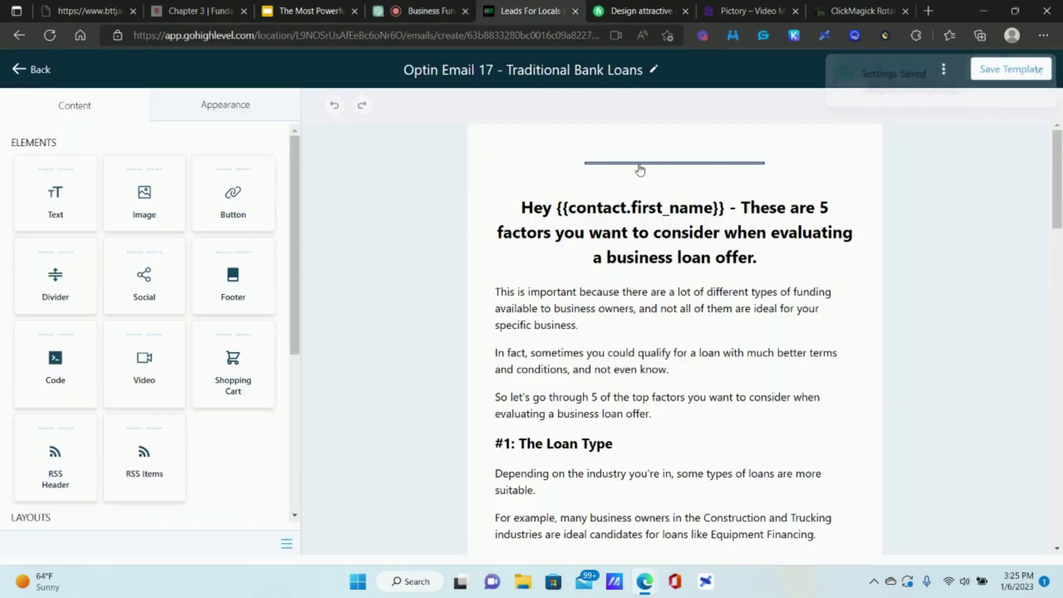
- Replace the email heading with 'Today we're talking about traditional bank loans, how they work, and the pros and cons'
{"action": "left_click", "coordinate": [647, 344]}
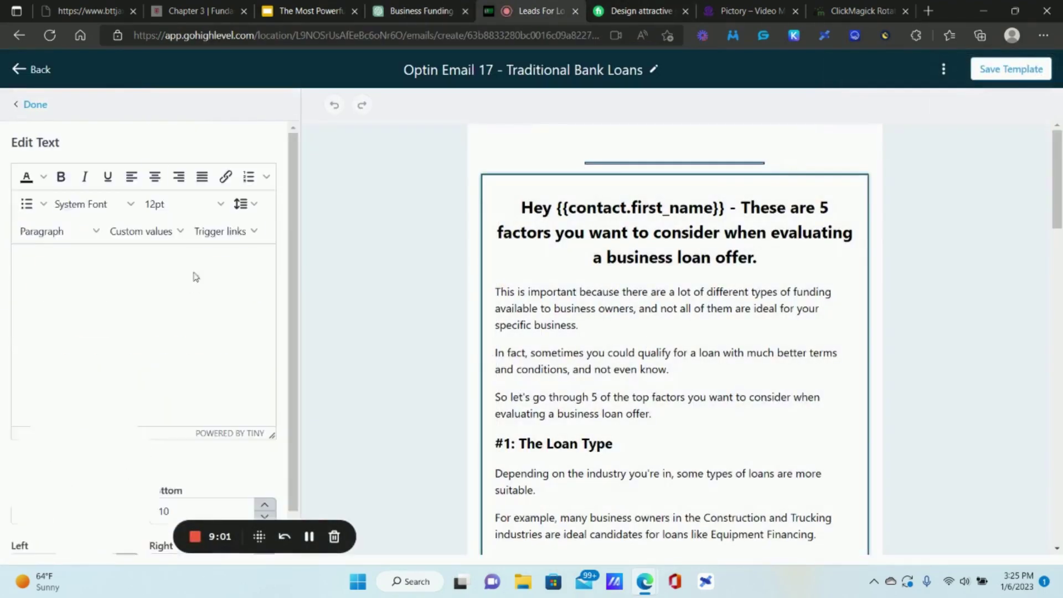
{"action": "left_click_drag", "start_coordinate": [221, 331], "coordinate": [33, 288]}
{"action": "type", "text": "Today w"}
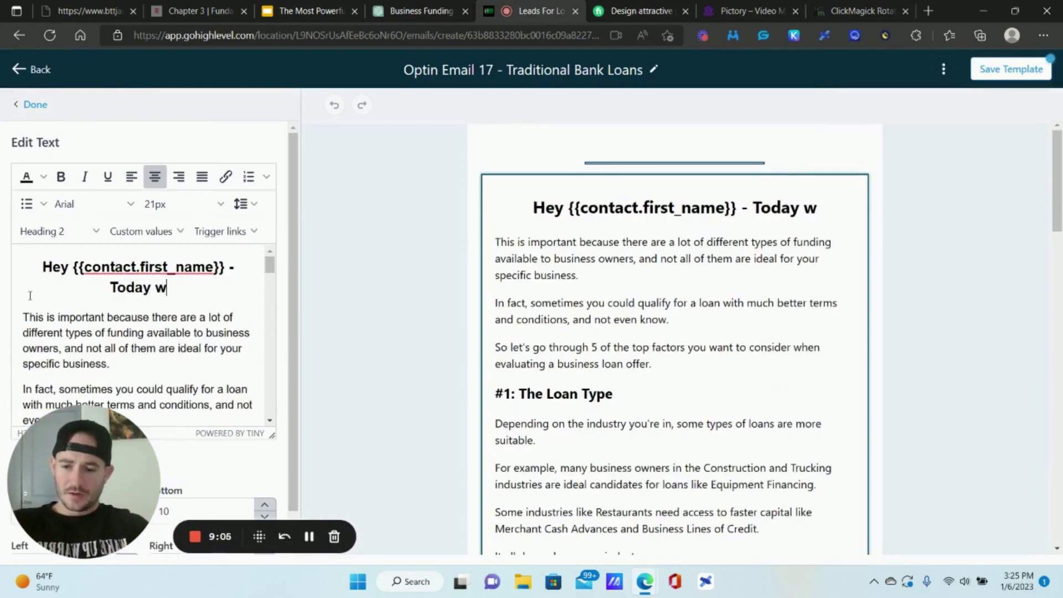
{"action": "type", "text": "e're talk"}
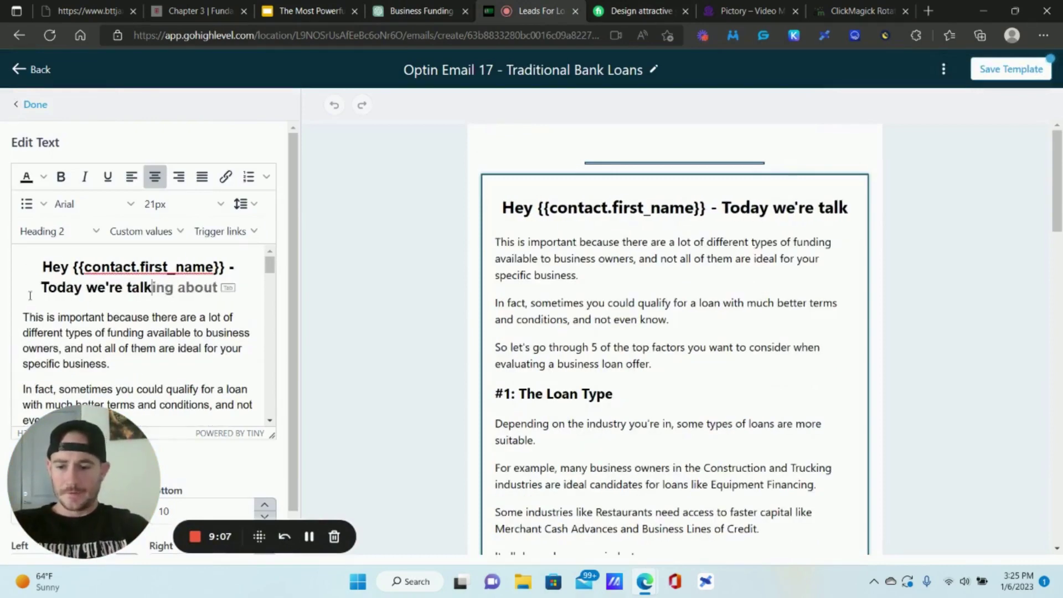
{"action": "type", "text": "ing about traditi"}
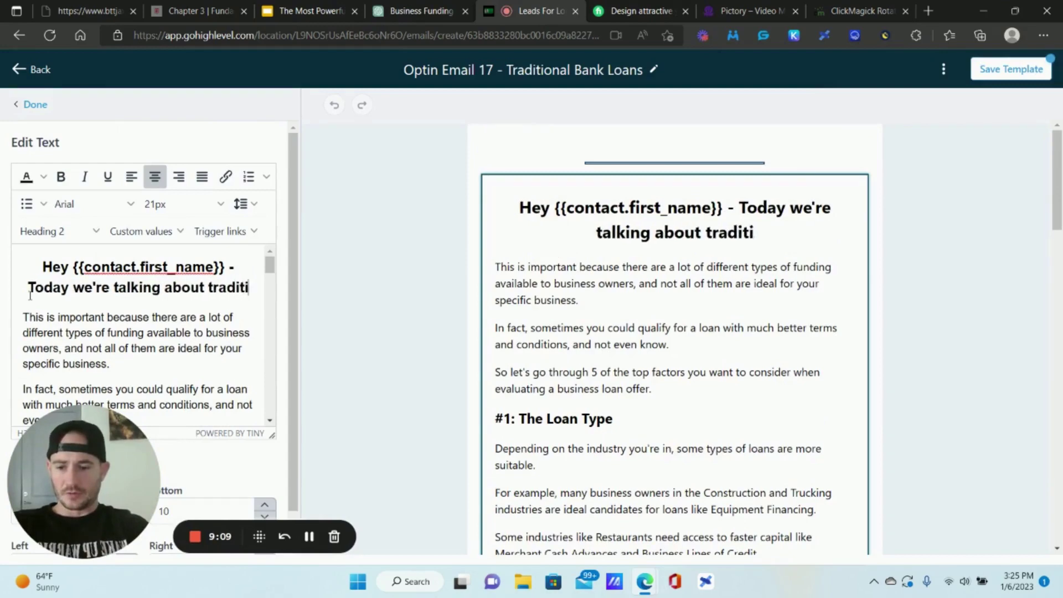
{"action": "type", "text": "onal bank loans a"}
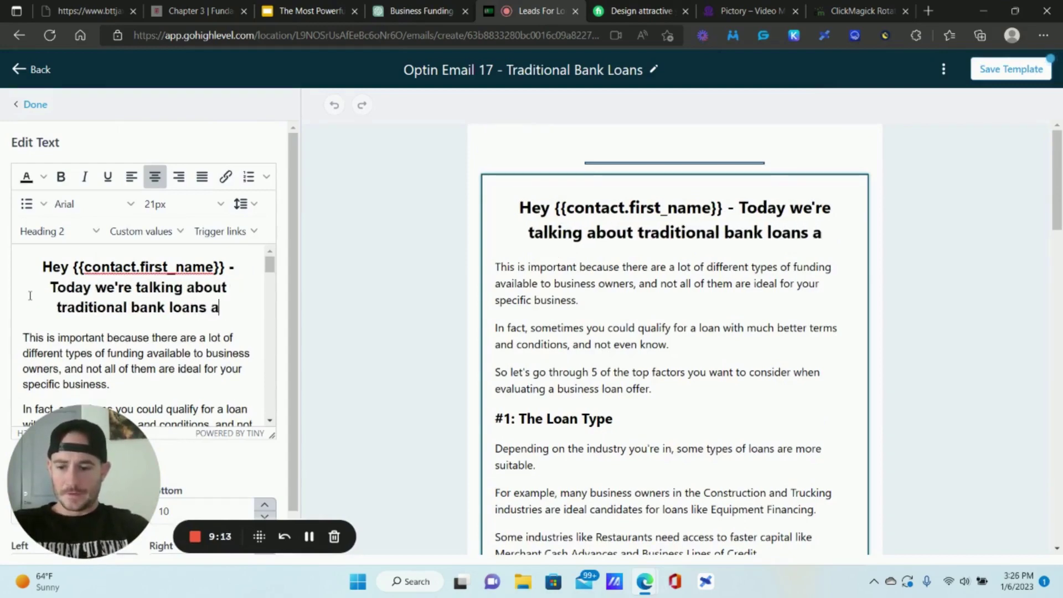
{"action": "type", "text": "nd how they"}
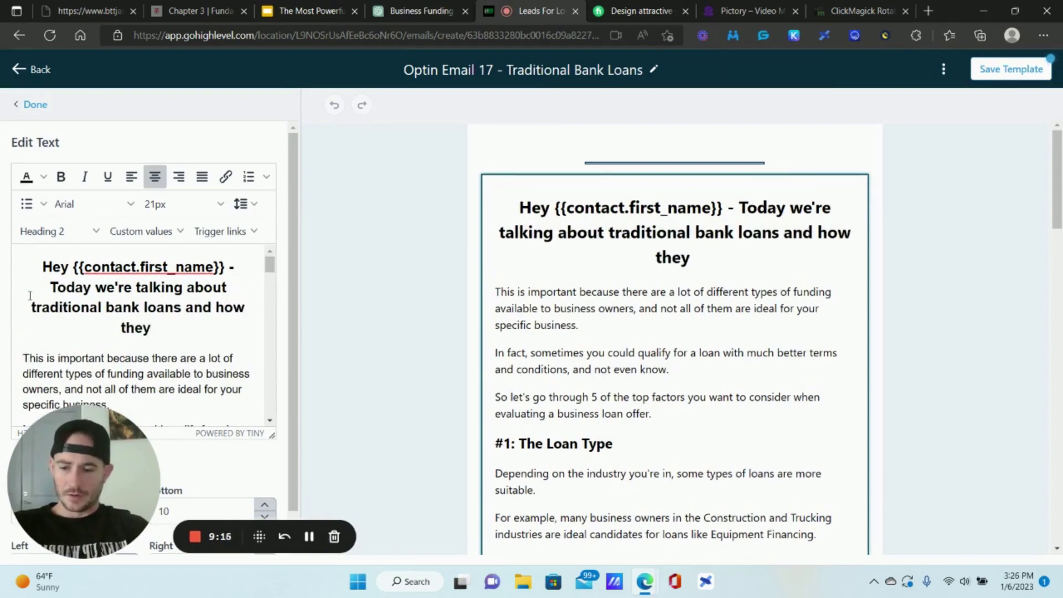
{"action": "key", "text": "BackSpace"}
{"action": "key", "text": "BackSpace"}
{"action": "key", "text": "BackSpace"}
{"action": "key", "text": "BackSpace"}
{"action": "key", "text": "BackSpace"}
{"action": "key", "text": "BackSpace"}
{"action": "key", "text": "BackSpace"}
{"action": "key", "text": "BackSpace"}
{"action": "key", "text": "BackSpace"}
{"action": "key", "text": "BackSpace"}
{"action": "key", "text": "BackSpace"}
{"action": "key", "text": "BackSpace"}
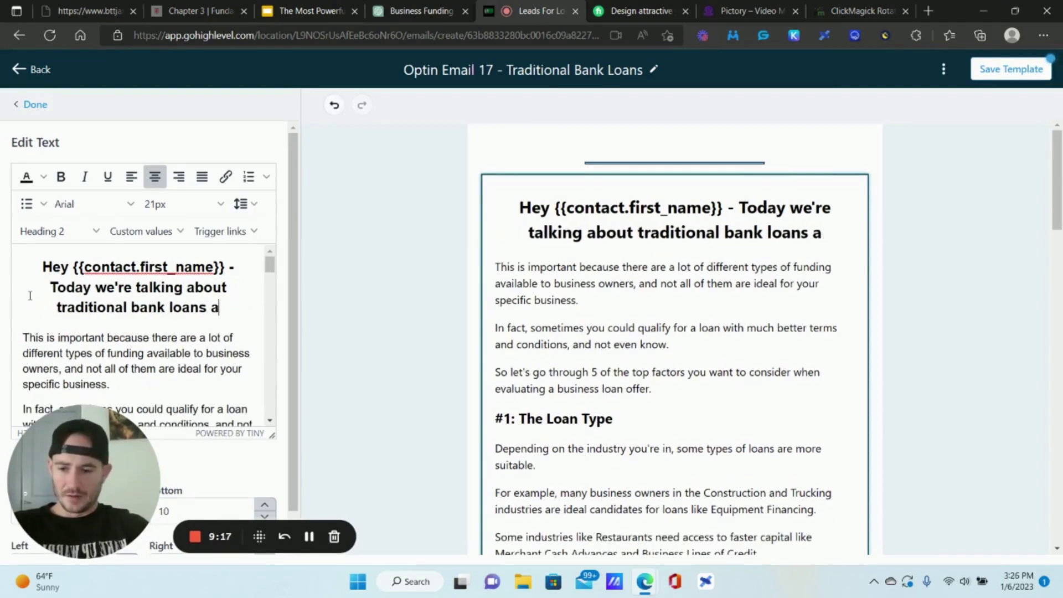
{"action": "key", "text": "BackSpace"}
{"action": "key", "text": "BackSpace"}
{"action": "type", "text": ", how they "}
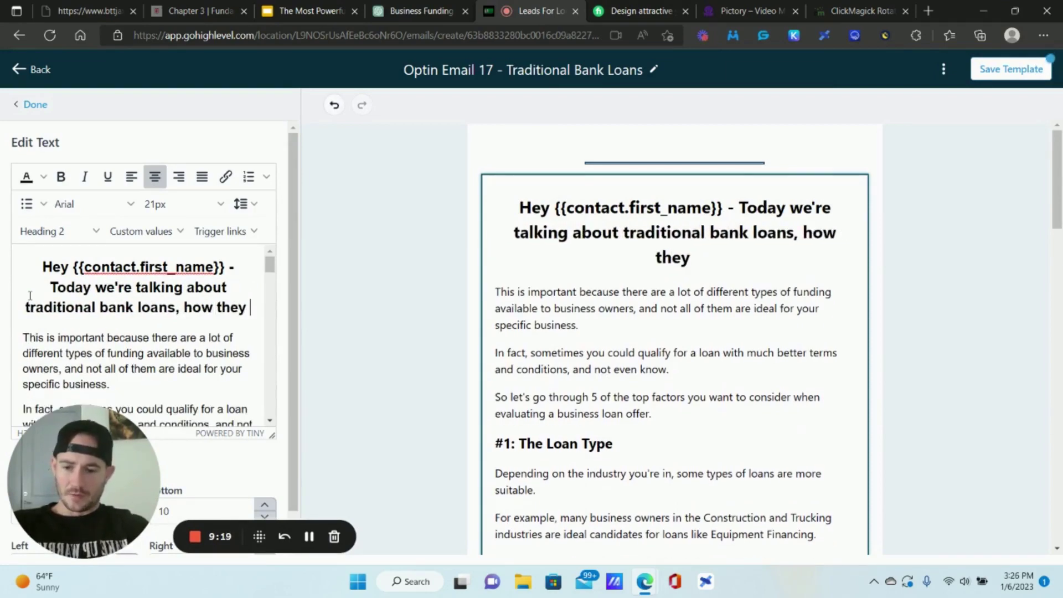
{"action": "type", "text": "work,"}
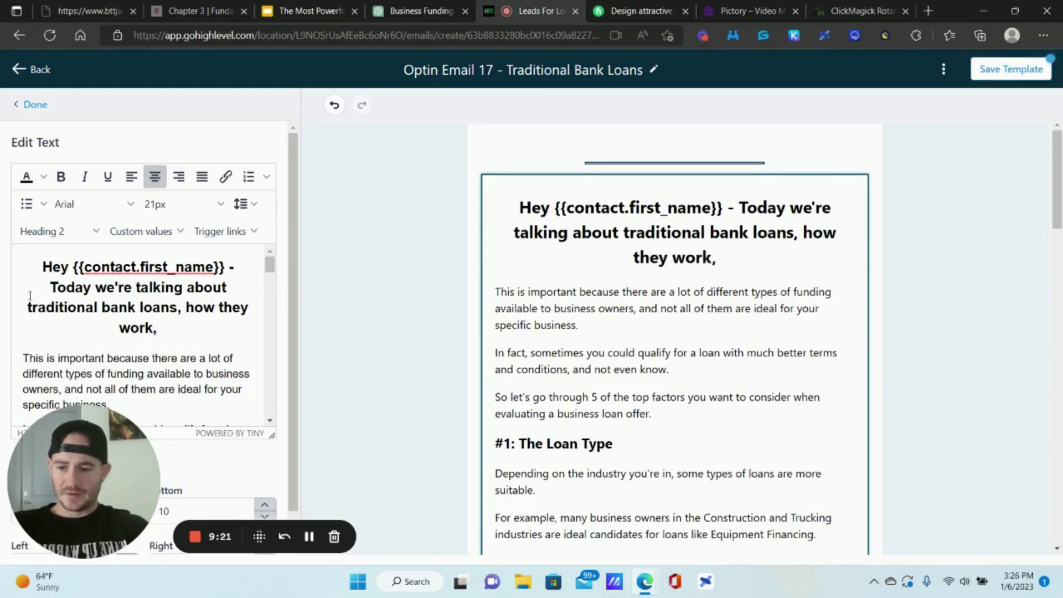
{"action": "type", "text": " and the pros and co"}
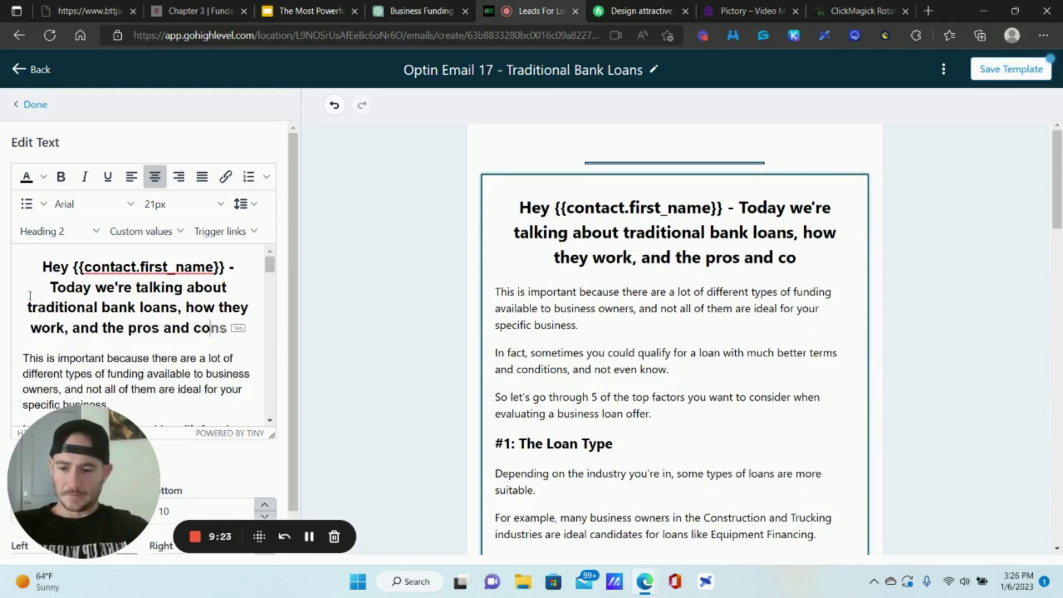
{"action": "key", "text": "Tab"}
- Replace the old email body with the bank-loan explanation, pasted as plain text
{"action": "double_click", "coordinate": [34, 358]}
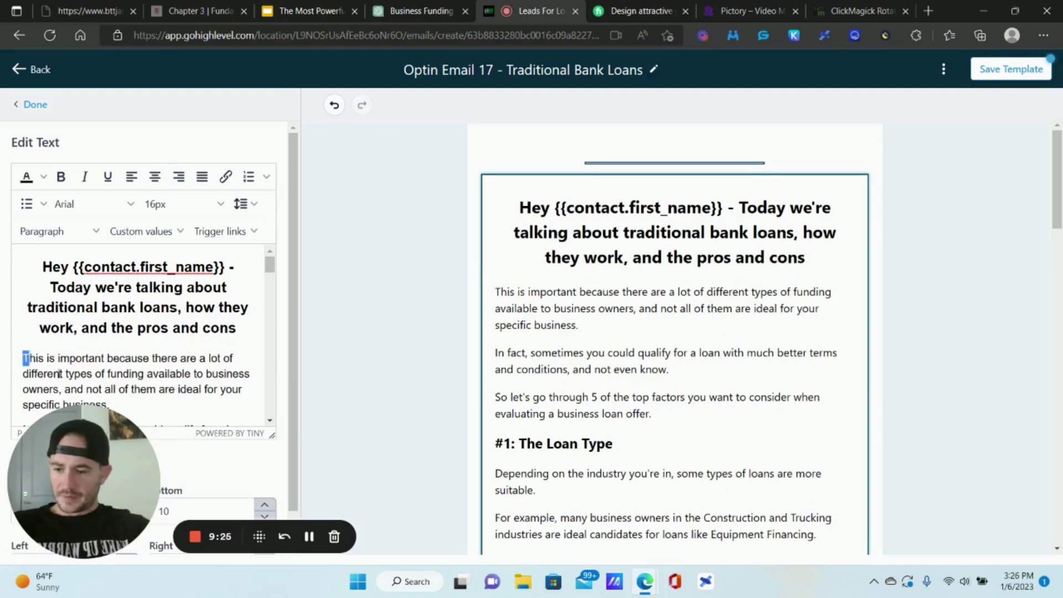
{"action": "left_click_drag", "start_coordinate": [87, 393], "coordinate": [203, 261]}
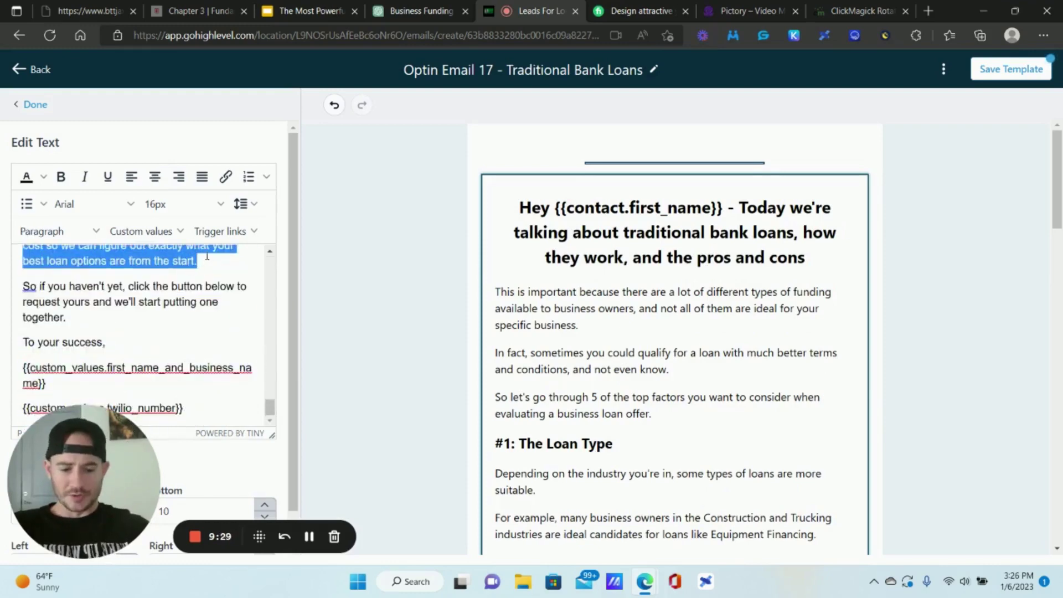
{"action": "key", "text": "BackSpace"}
{"action": "scroll", "coordinate": [84, 310], "scroll_direction": "up", "scroll_amount": 3}
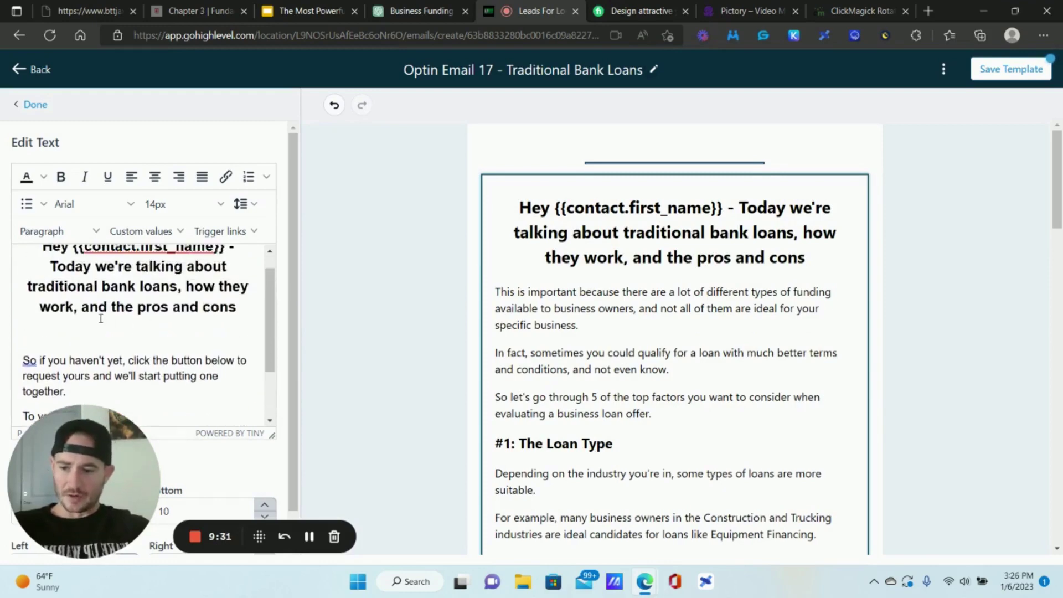
{"action": "right_click", "coordinate": [51, 346]}
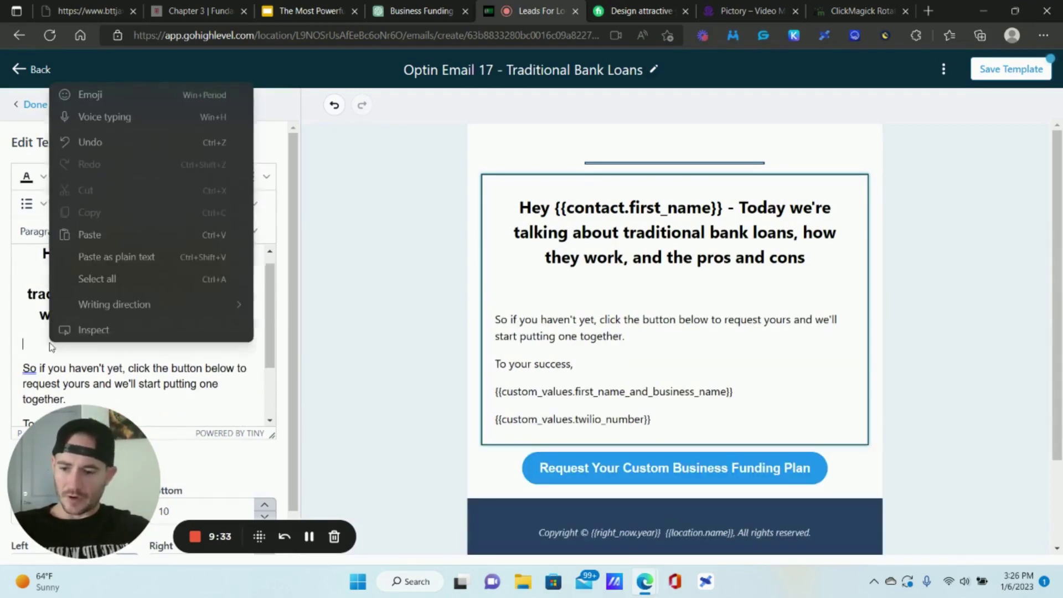
{"action": "left_click", "coordinate": [111, 256]}
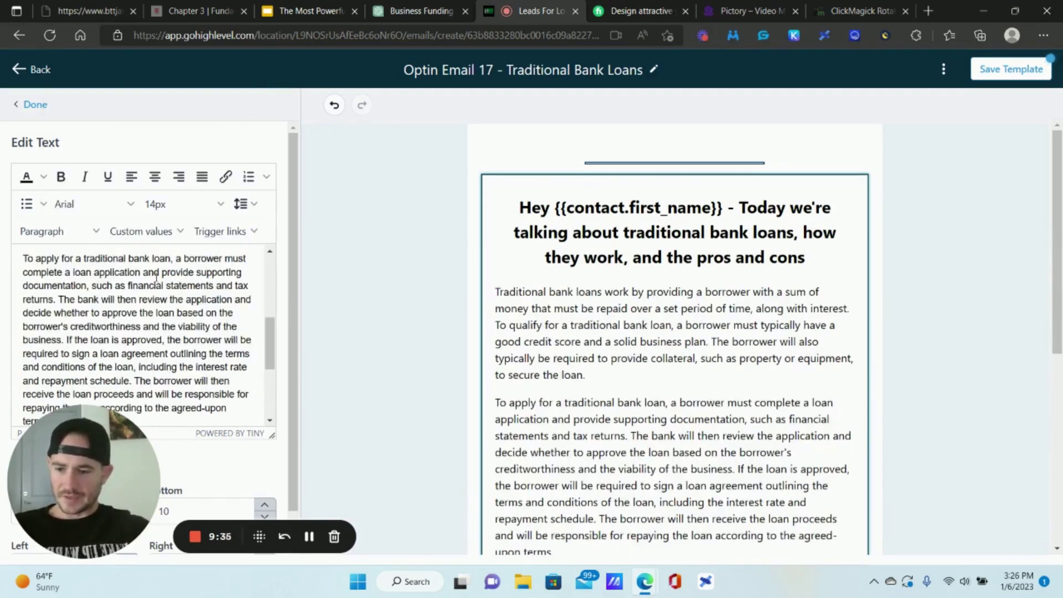
- Split the body into paragraphs before 'The bank will then review', 'To qualify' and 'The borrower will also'
{"action": "left_click", "coordinate": [58, 299]}
{"action": "key", "text": "Return"}
{"action": "scroll", "coordinate": [133, 294], "scroll_direction": "up", "scroll_amount": 3}
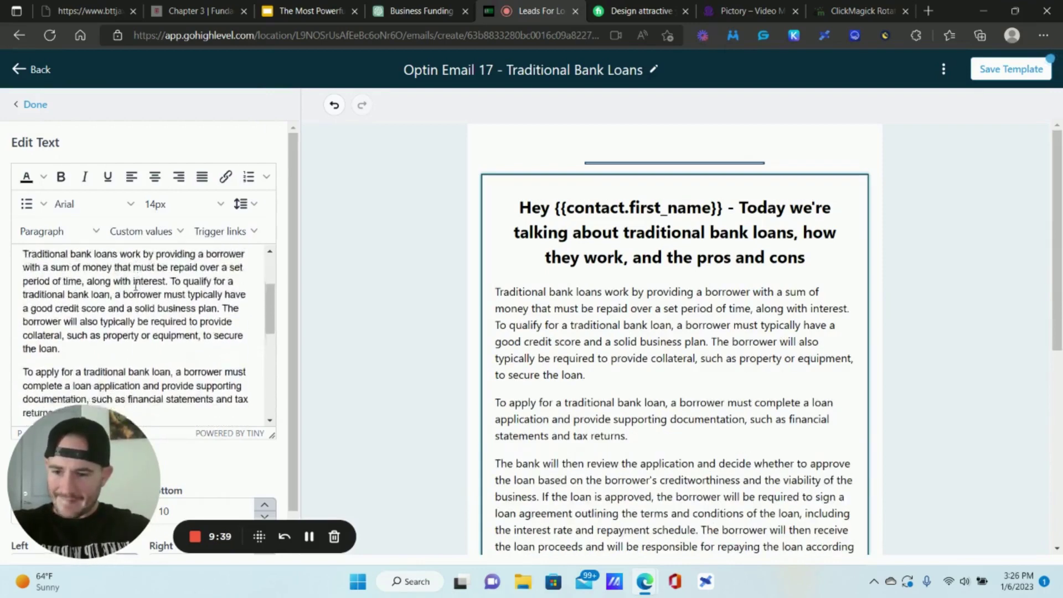
{"action": "scroll", "coordinate": [136, 285], "scroll_direction": "up", "scroll_amount": 2}
{"action": "scroll", "coordinate": [179, 299], "scroll_direction": "down", "scroll_amount": 1}
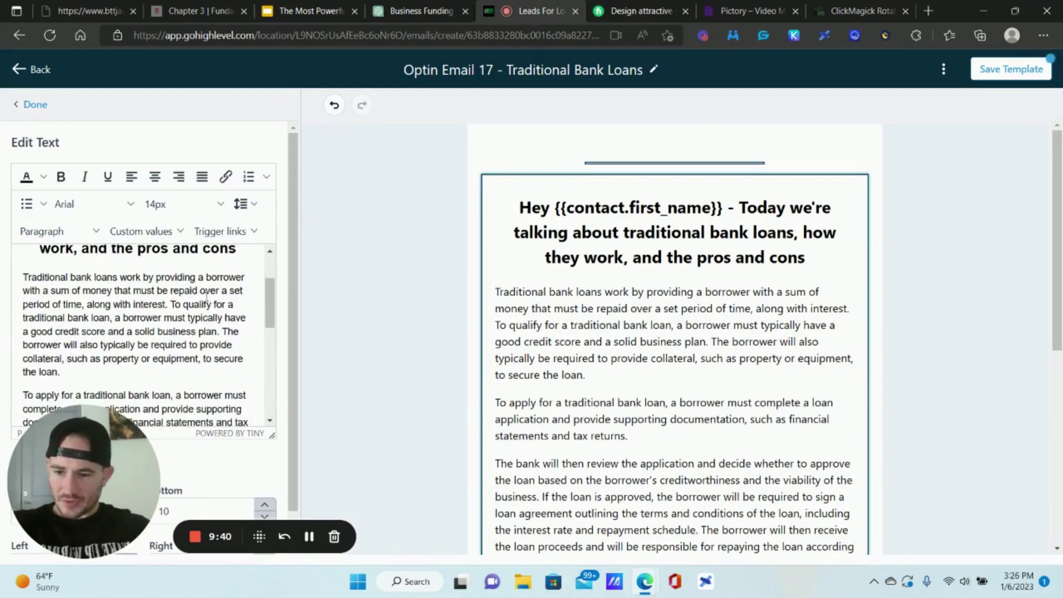
{"action": "left_click", "coordinate": [171, 304]}
{"action": "key", "text": "Return"}
{"action": "left_click", "coordinate": [88, 355]}
{"action": "key", "text": "Return"}
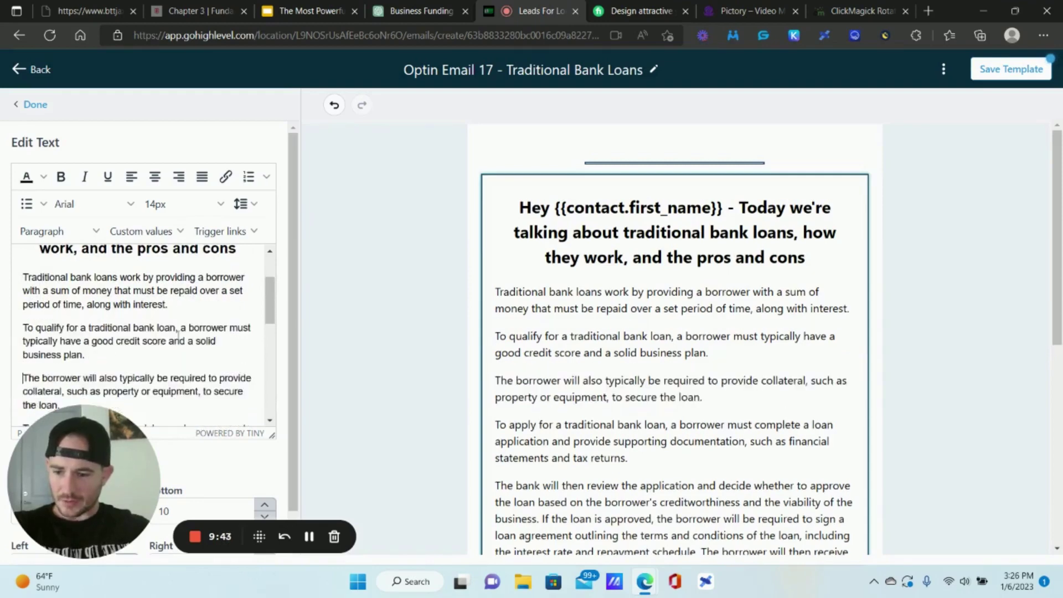
{"action": "scroll", "coordinate": [178, 335], "scroll_direction": "down", "scroll_amount": 4}
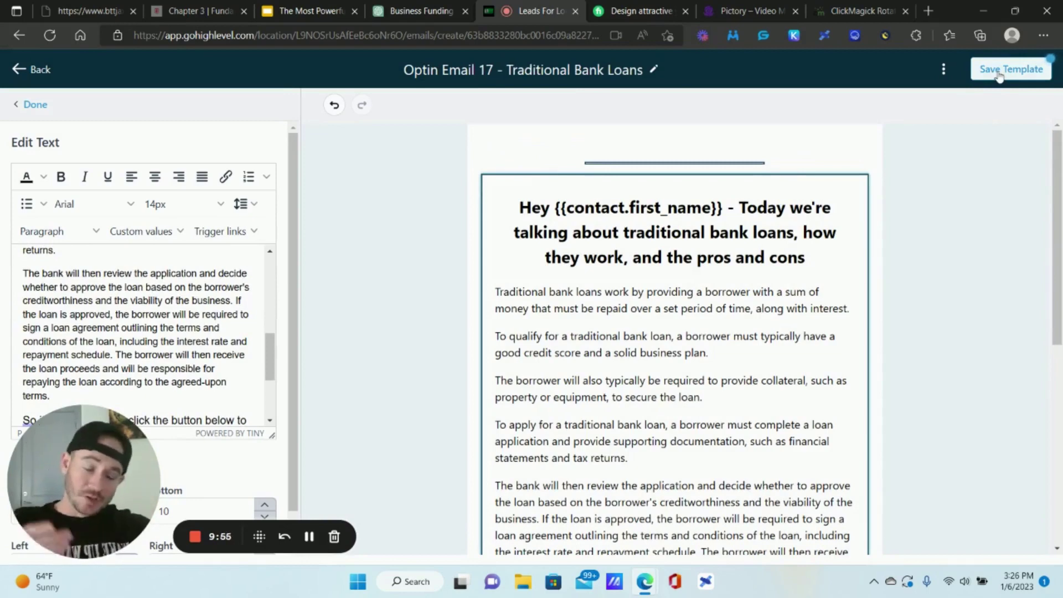
- Glance at the ChatGPT chat, then present the Strategies and Use Cases slide in Google Slides
{"action": "left_click", "coordinate": [410, 7]}
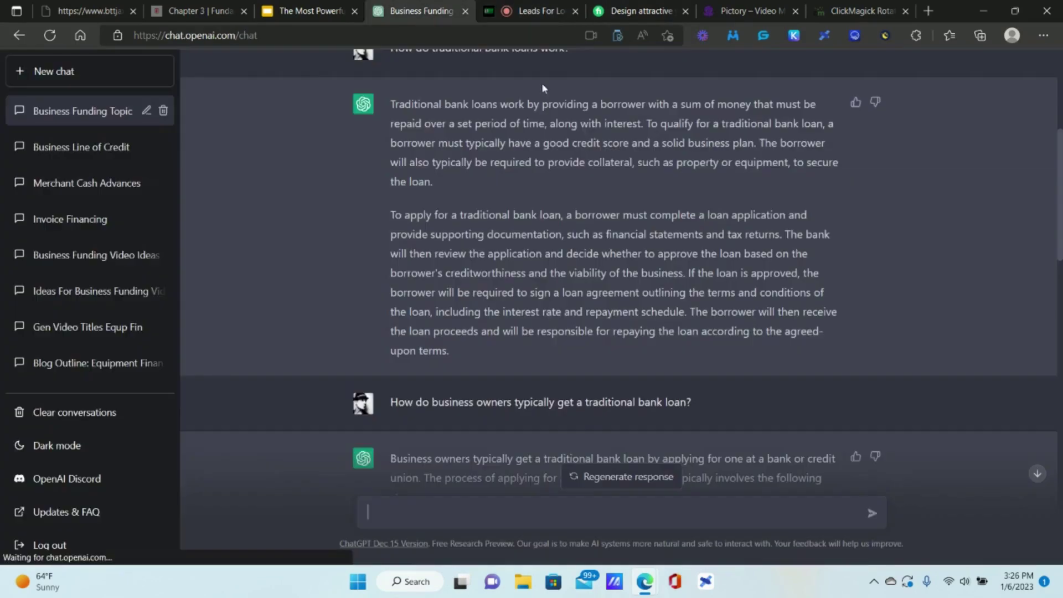
{"action": "left_click", "coordinate": [305, 7]}
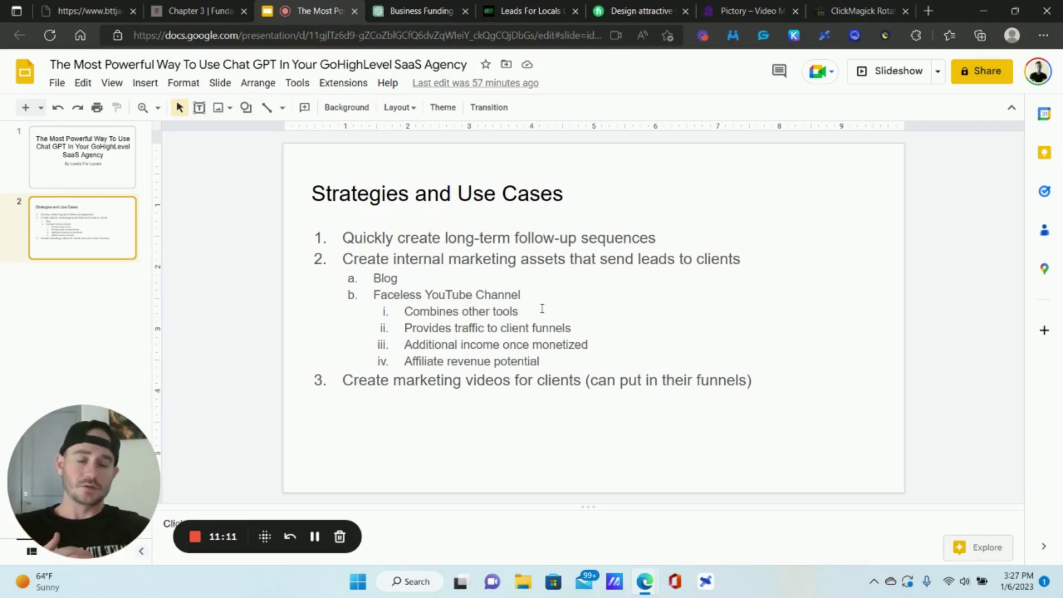
- Back in ChatGPT, open Merchant Cash Advances and then the Business Line of Credit conversation
{"action": "key", "text": "ctrl+Tab"}
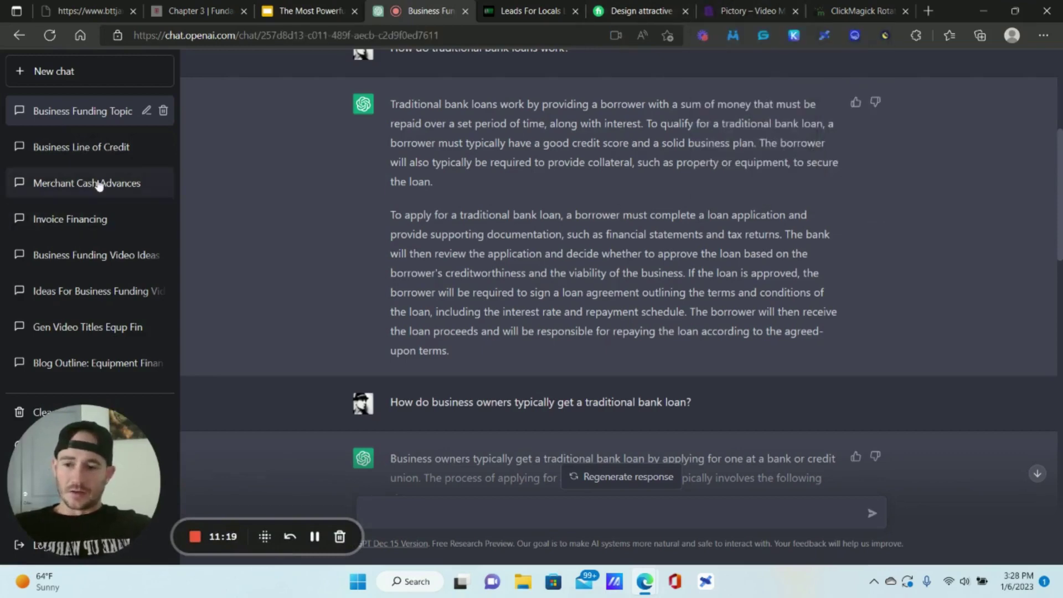
{"action": "left_click", "coordinate": [99, 185]}
{"action": "left_click", "coordinate": [92, 145]}
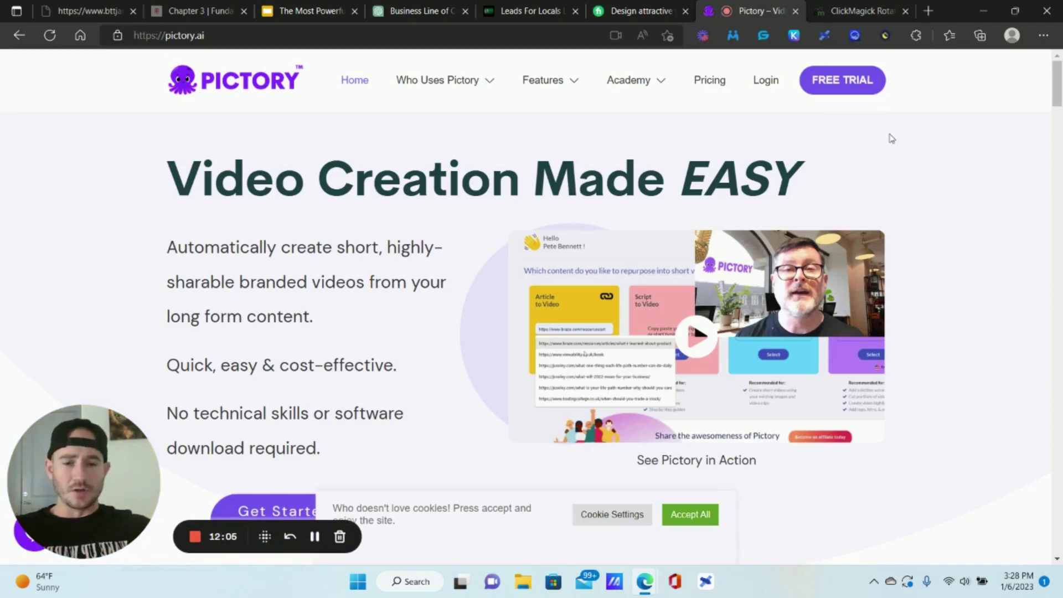
- Review Pictory's monthly plan pricing, log in to Pictory, then return to the ChatGPT chat
{"action": "left_click", "coordinate": [708, 90]}
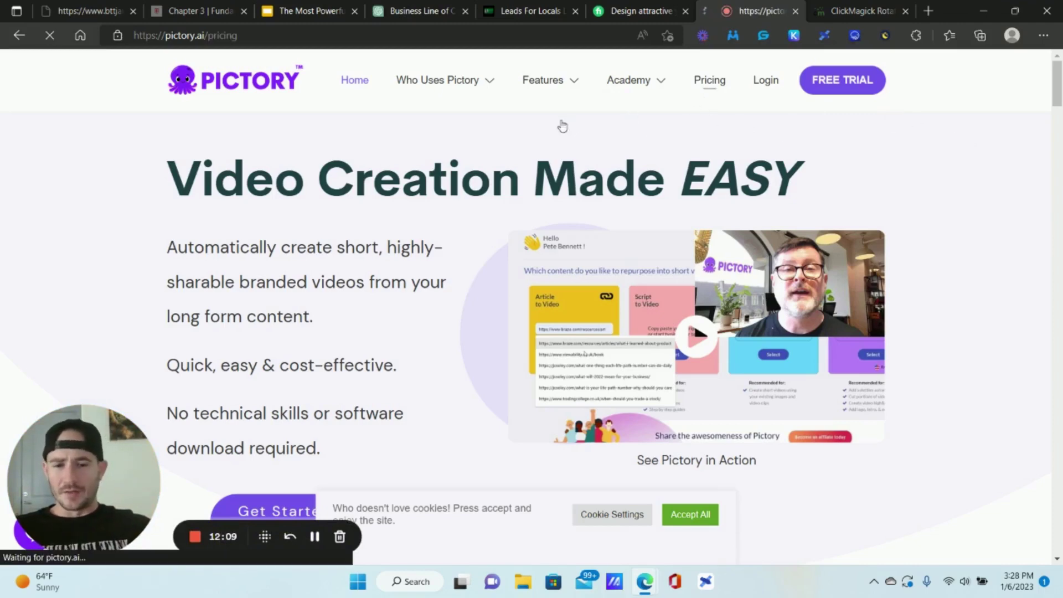
{"action": "scroll", "coordinate": [428, 280], "scroll_direction": "down", "scroll_amount": 5}
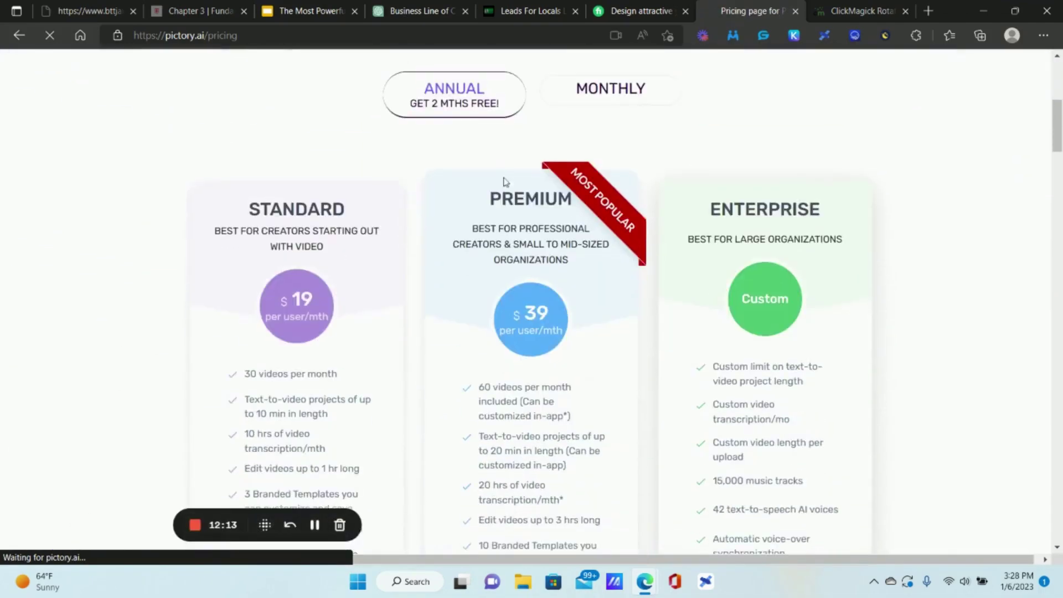
{"action": "left_click", "coordinate": [589, 92]}
{"action": "scroll", "coordinate": [455, 277], "scroll_direction": "down", "scroll_amount": 4}
{"action": "scroll", "coordinate": [454, 277], "scroll_direction": "down", "scroll_amount": 2}
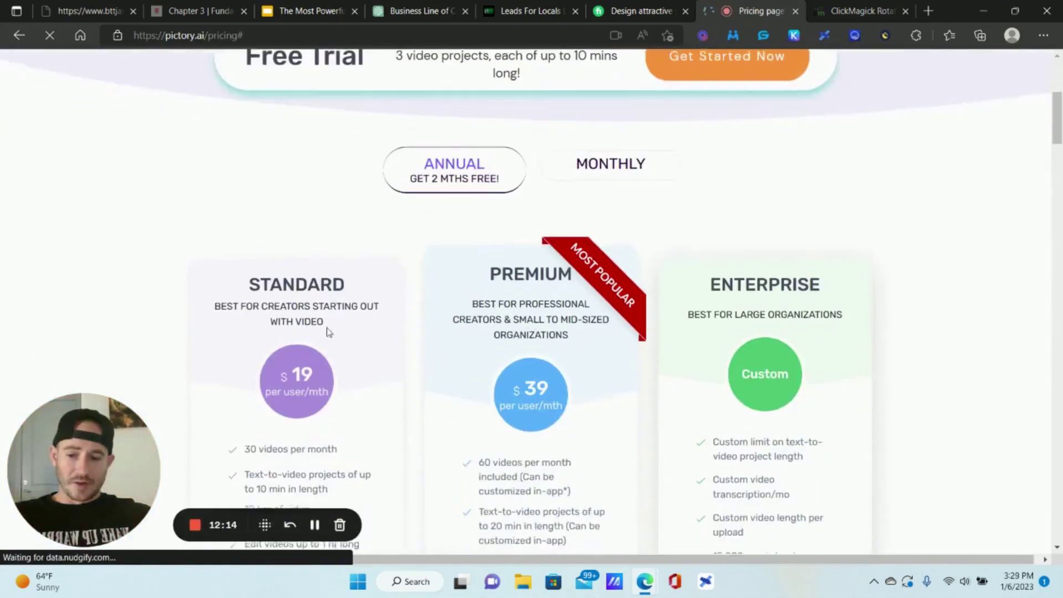
{"action": "left_click", "coordinate": [632, 165]}
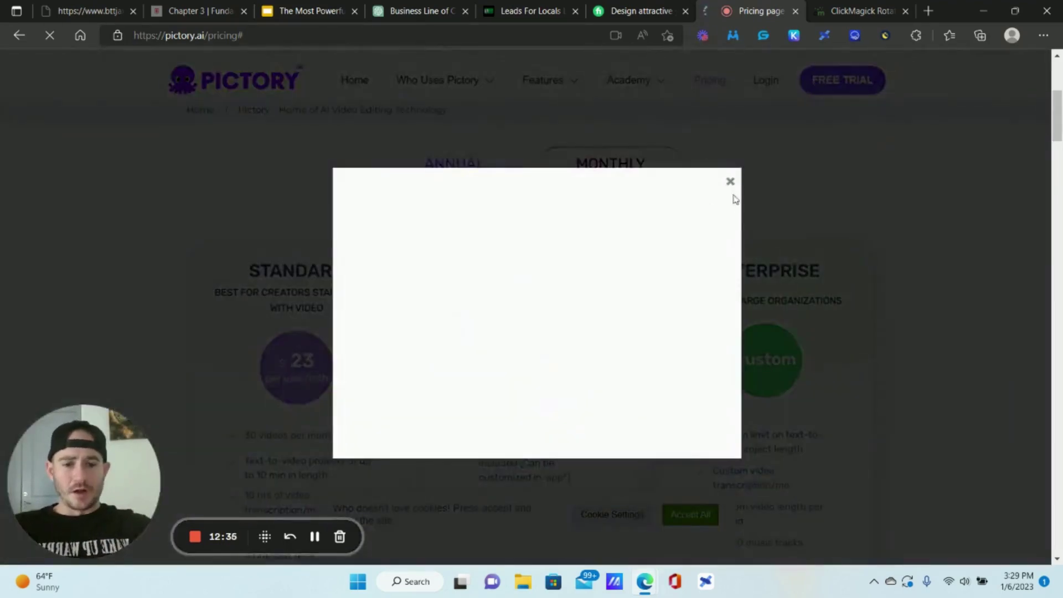
{"action": "left_click", "coordinate": [730, 182]}
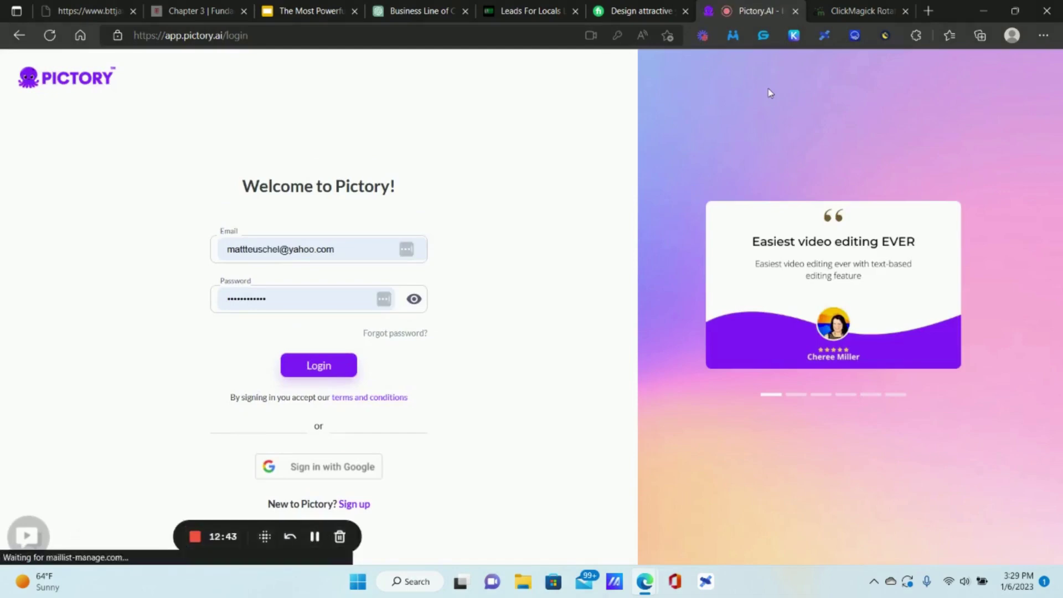
{"action": "left_click", "coordinate": [332, 366]}
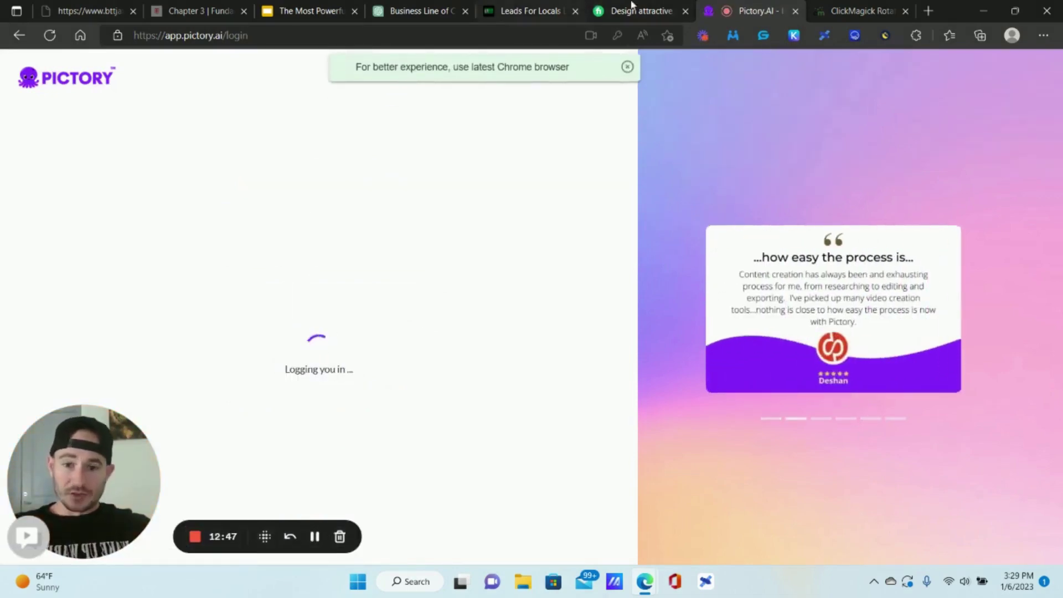
{"action": "left_click", "coordinate": [412, 8]}
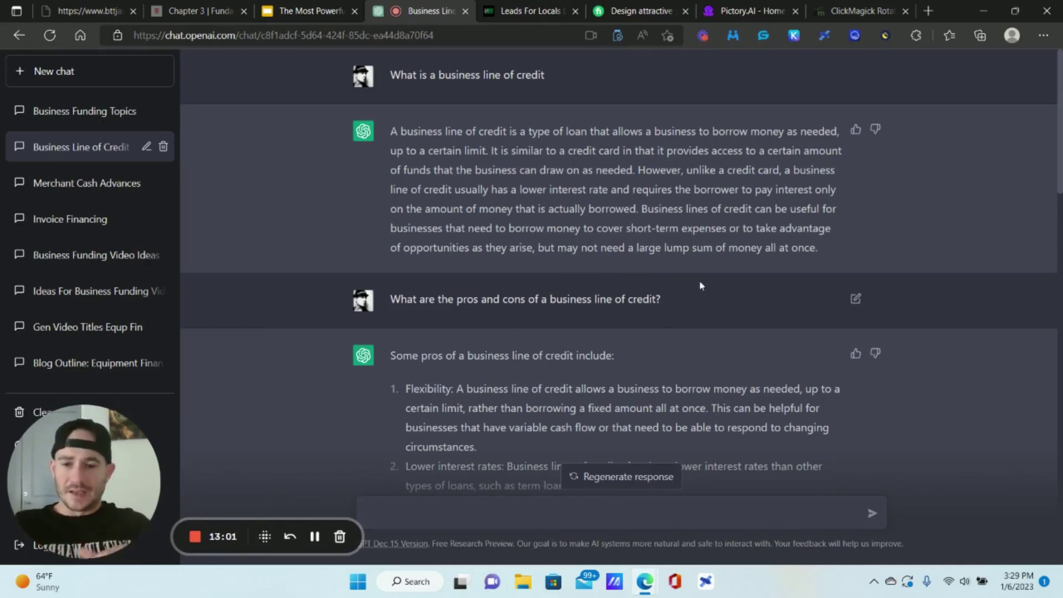
- Read through ChatGPT's business line of credit answers, then bring up the Pictory home page
{"action": "scroll", "coordinate": [581, 199], "scroll_direction": "down", "scroll_amount": 1}
{"action": "scroll", "coordinate": [405, 89], "scroll_direction": "up", "scroll_amount": 1}
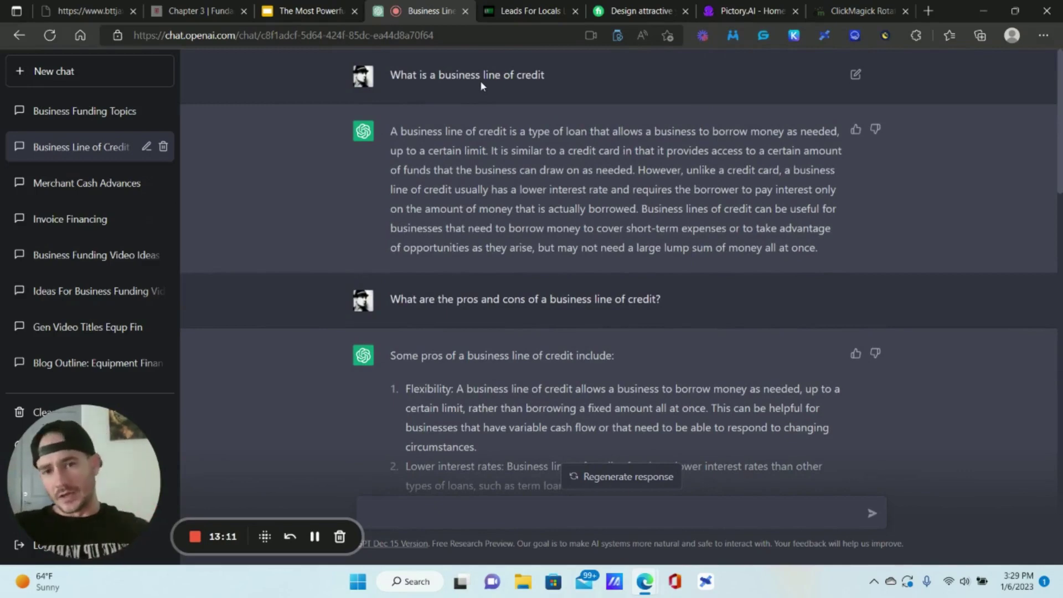
{"action": "scroll", "coordinate": [480, 80], "scroll_direction": "down", "scroll_amount": 2}
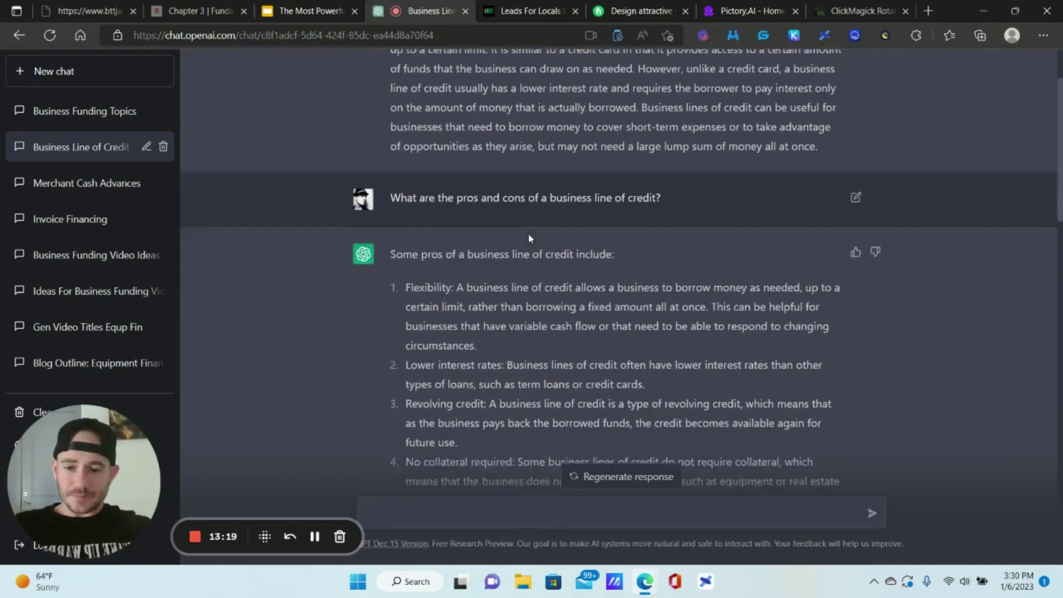
{"action": "scroll", "coordinate": [529, 238], "scroll_direction": "down", "scroll_amount": 8}
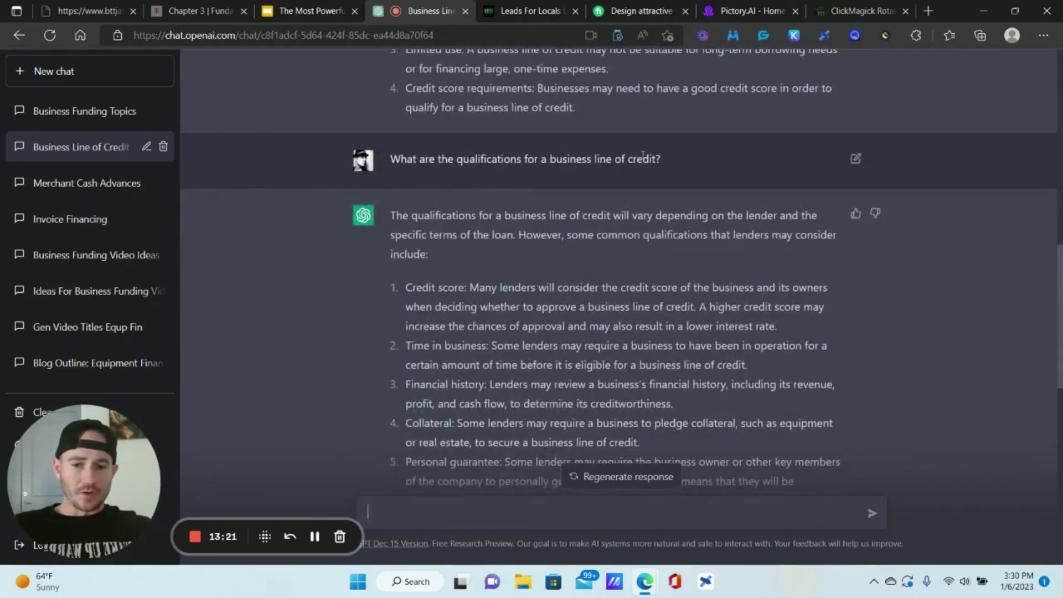
{"action": "scroll", "coordinate": [642, 155], "scroll_direction": "down", "scroll_amount": 8}
{"action": "scroll", "coordinate": [624, 88], "scroll_direction": "down", "scroll_amount": 2}
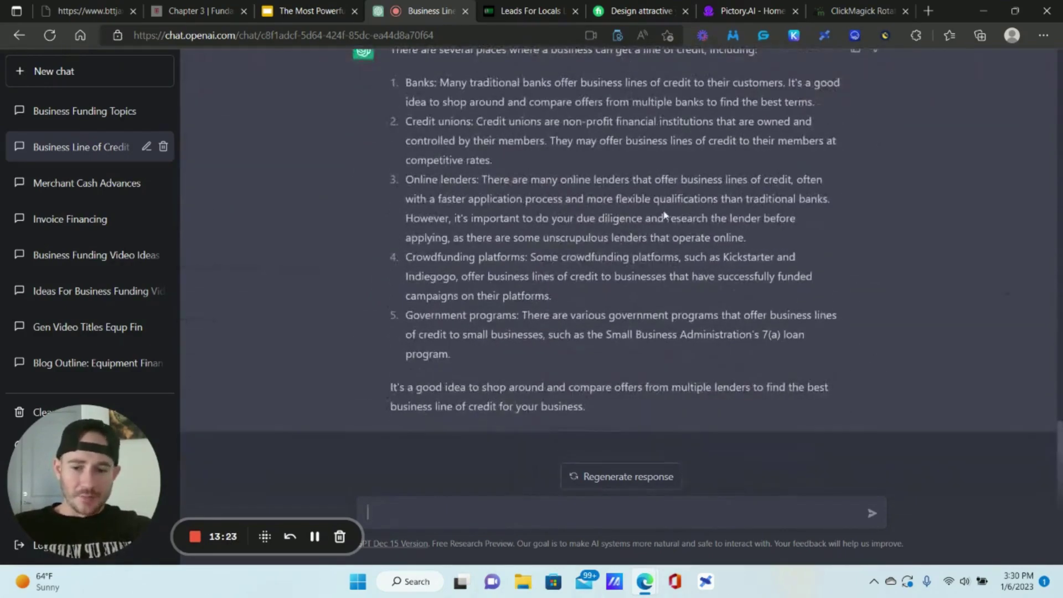
{"action": "scroll", "coordinate": [758, 249], "scroll_direction": "up", "scroll_amount": 10}
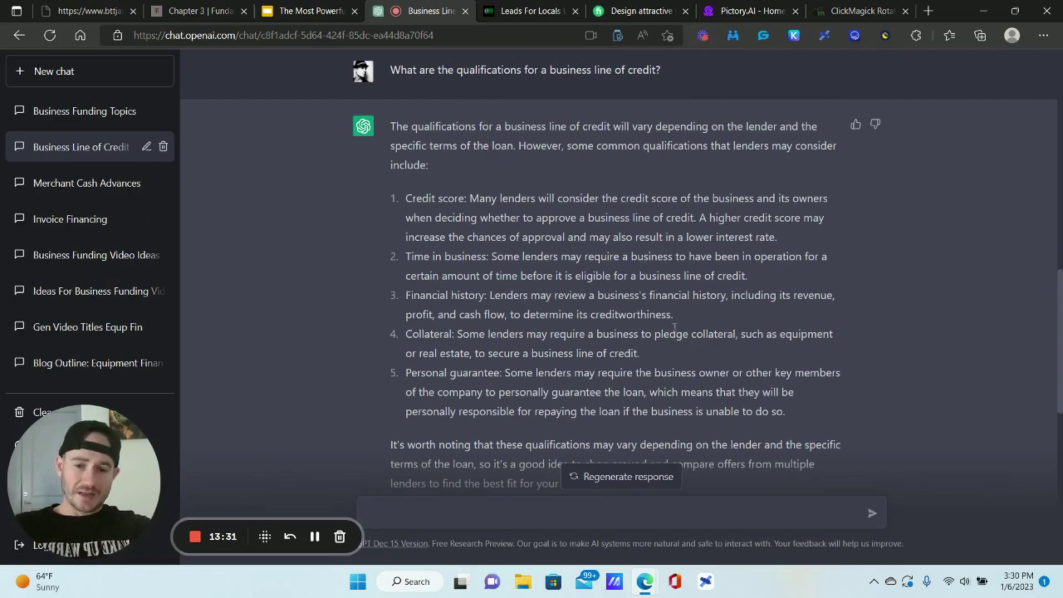
{"action": "left_click", "coordinate": [747, 11]}
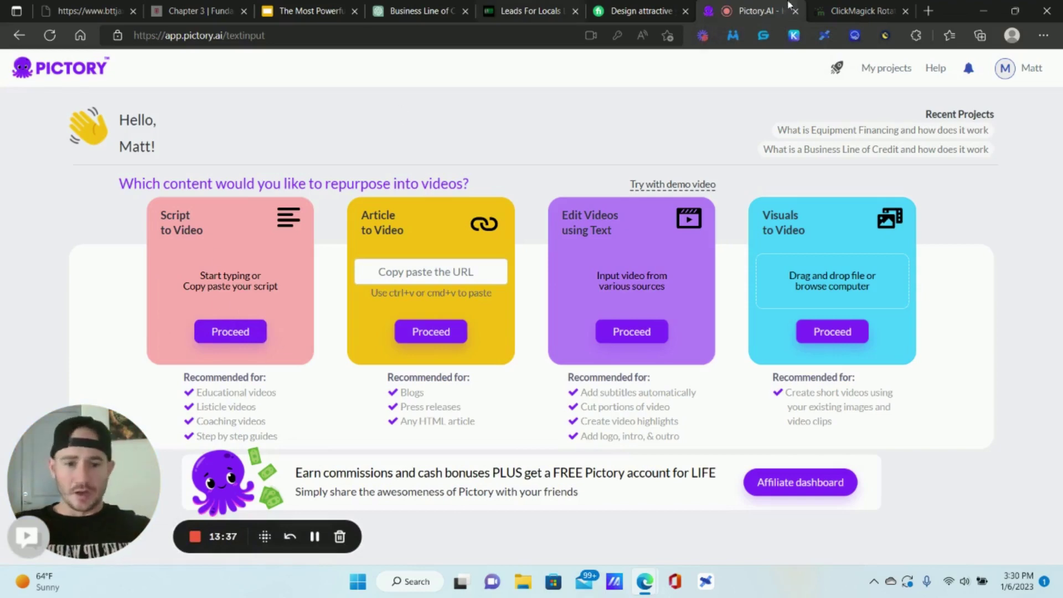
- Open the Business Line of Credit video project from The Lending Pot folder in My projects
{"action": "left_click", "coordinate": [881, 68]}
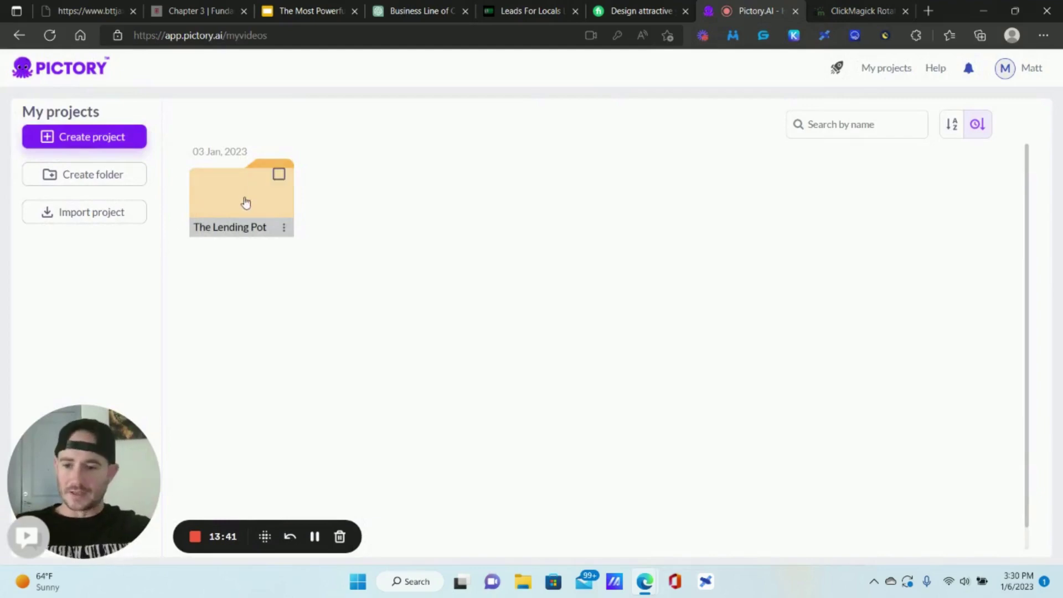
{"action": "left_click", "coordinate": [245, 201]}
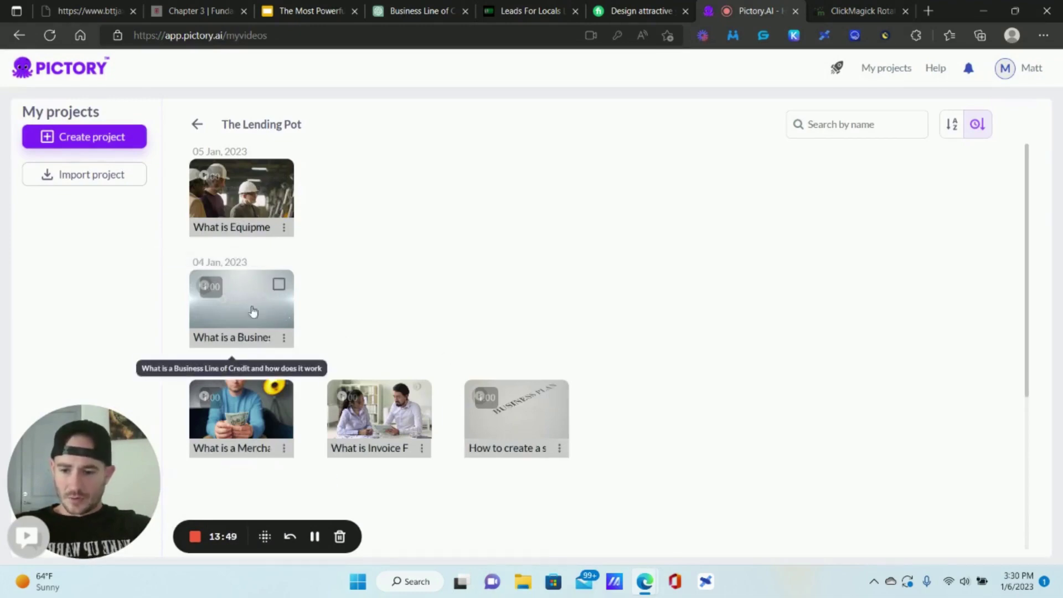
{"action": "left_click", "coordinate": [257, 287]}
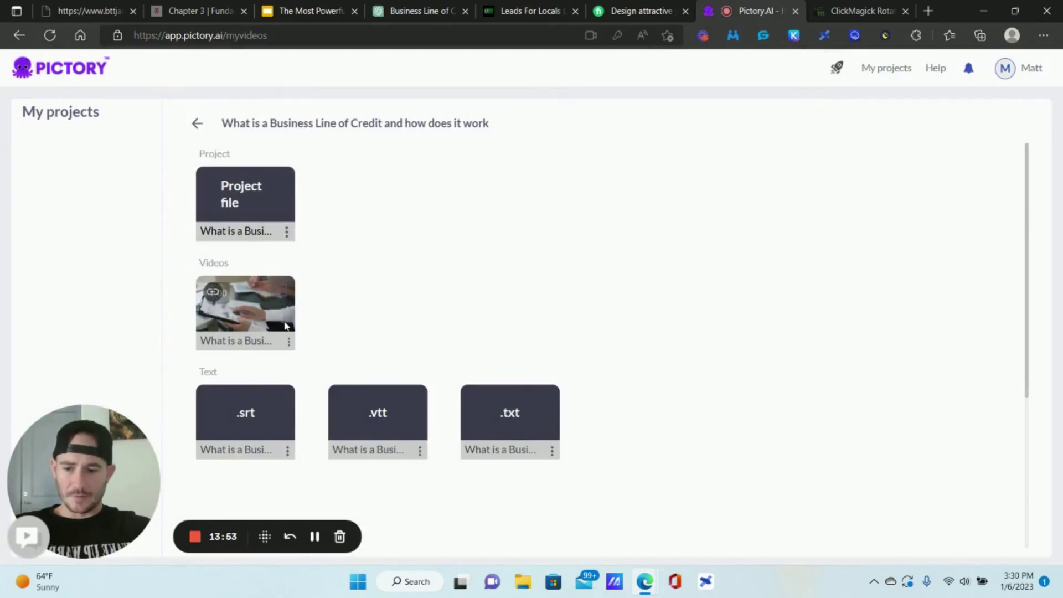
{"action": "left_click", "coordinate": [285, 318]}
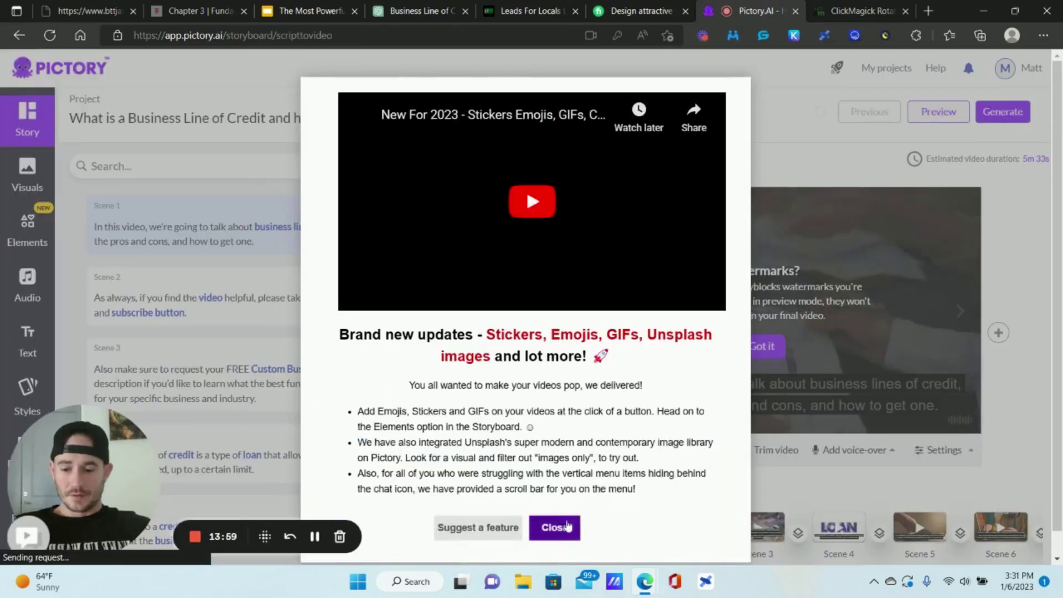
- Dismiss the updates and watermark notices, then page through the storyboard timeline back to the first scenes
{"action": "left_click", "coordinate": [554, 527]}
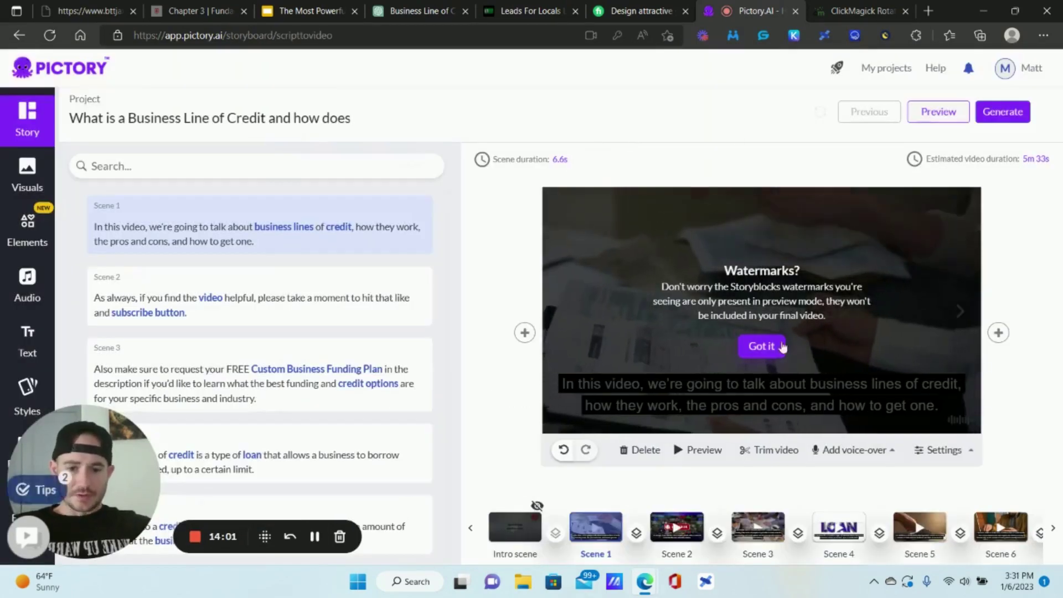
{"action": "left_click", "coordinate": [772, 345]}
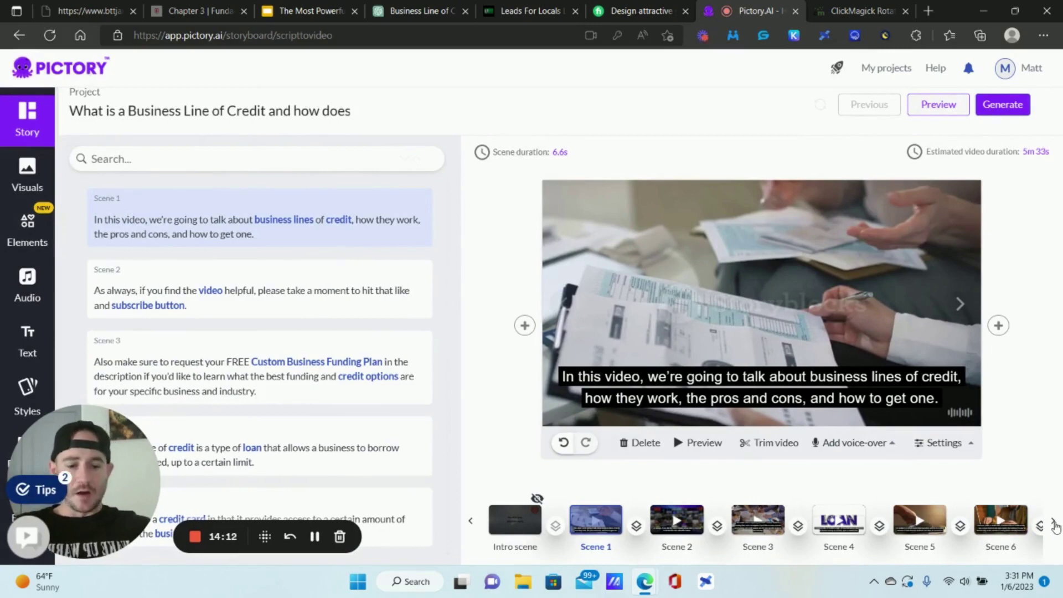
{"action": "left_click", "coordinate": [1053, 525]}
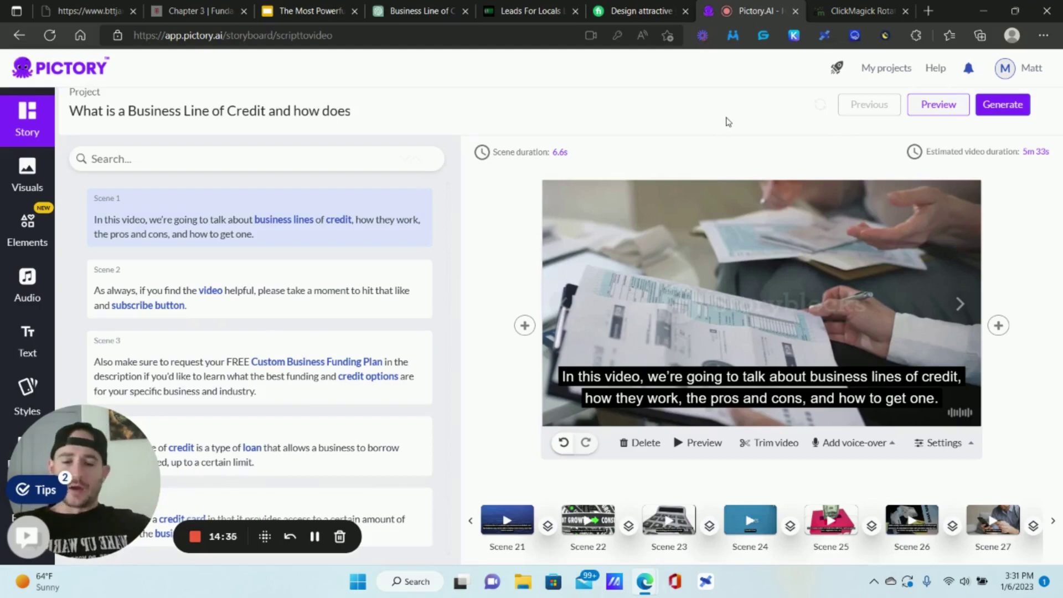
{"action": "left_click", "coordinate": [470, 523]}
{"action": "left_click", "coordinate": [471, 523]}
{"action": "left_click", "coordinate": [471, 521]}
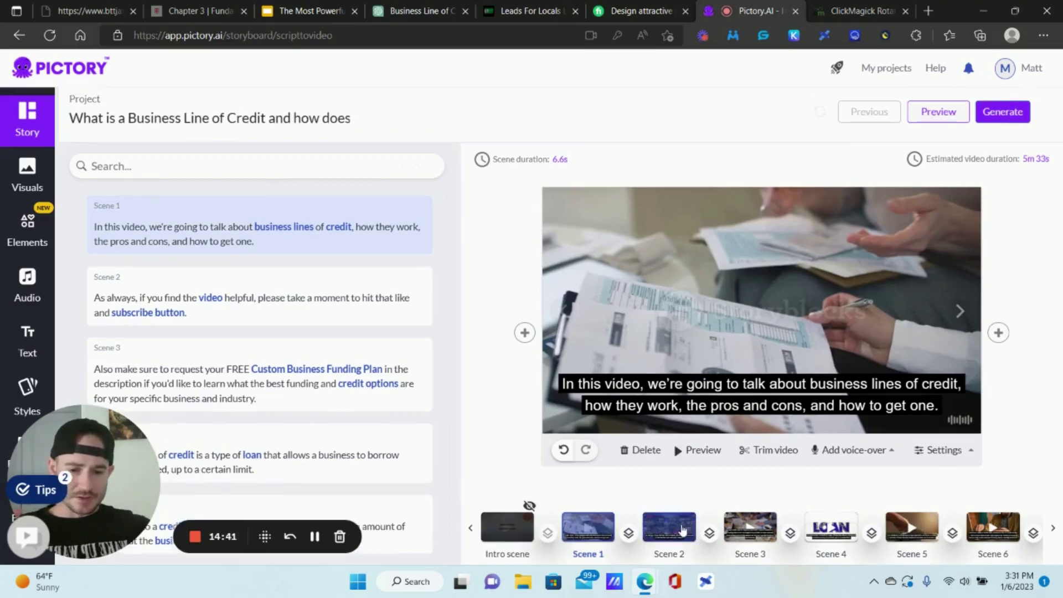
- Preview Scene 2's like-and-subscribe clip and then Scene 3's clip
{"action": "left_click", "coordinate": [682, 530]}
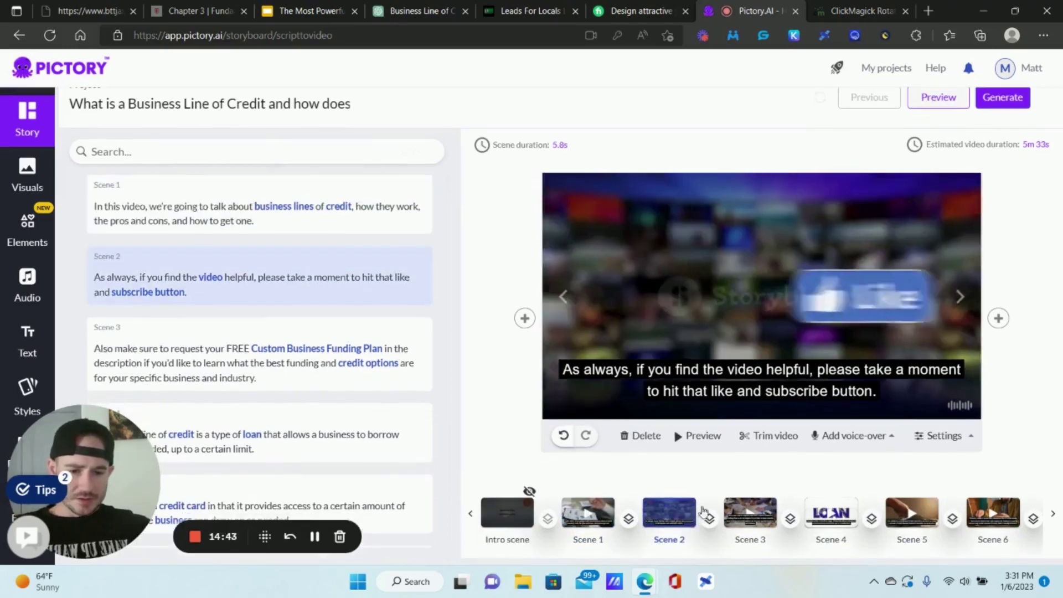
{"action": "left_click", "coordinate": [747, 513]}
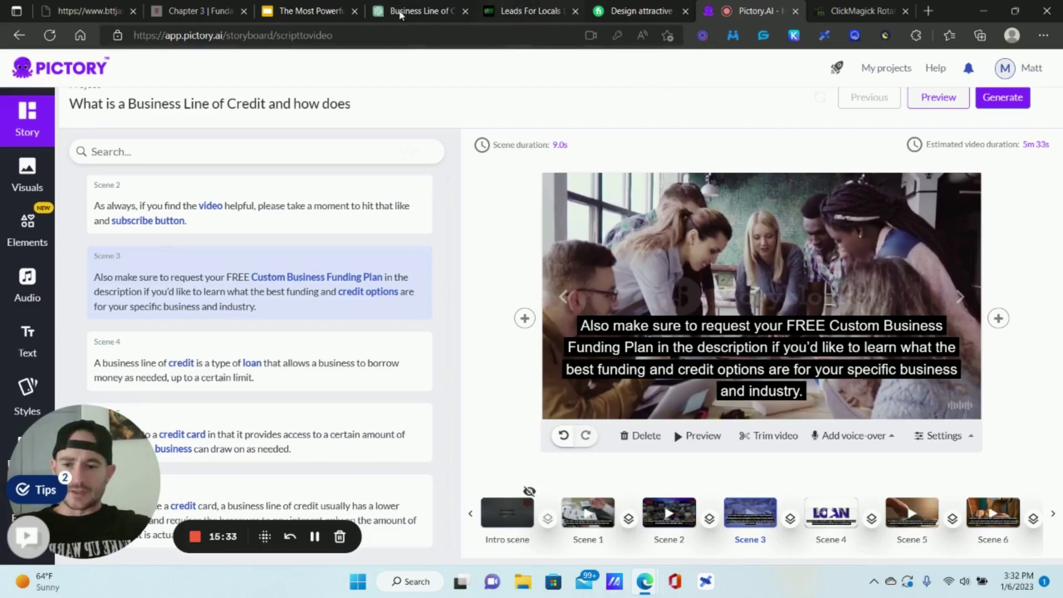
- Bring up the Fiverr YouTube thumbnail gig offering 6 thumbnails for $50 with 2-day delivery
{"action": "left_click", "coordinate": [330, 6]}
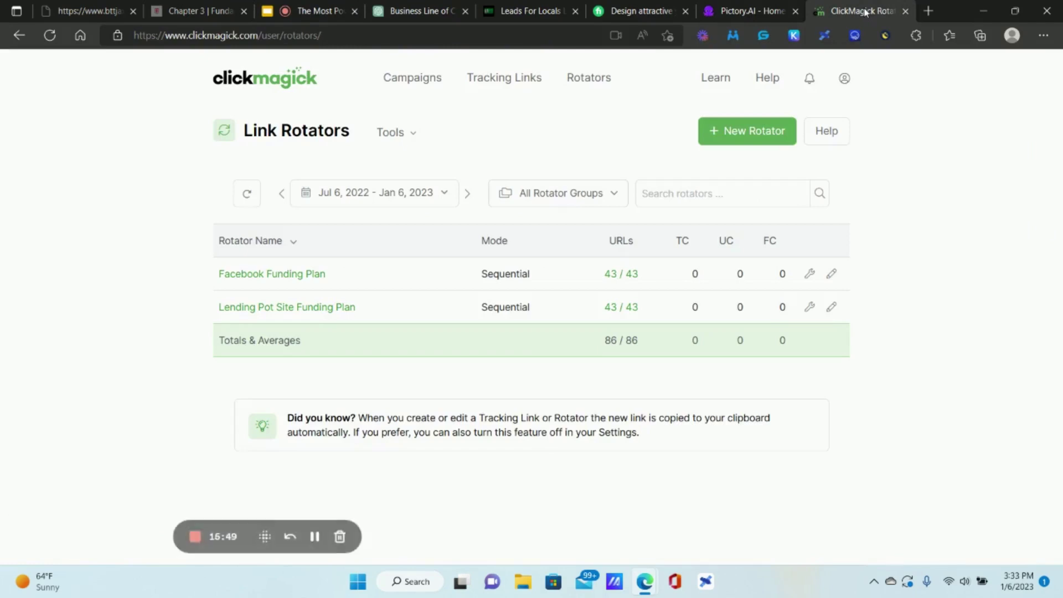
{"action": "left_click", "coordinate": [645, 5]}
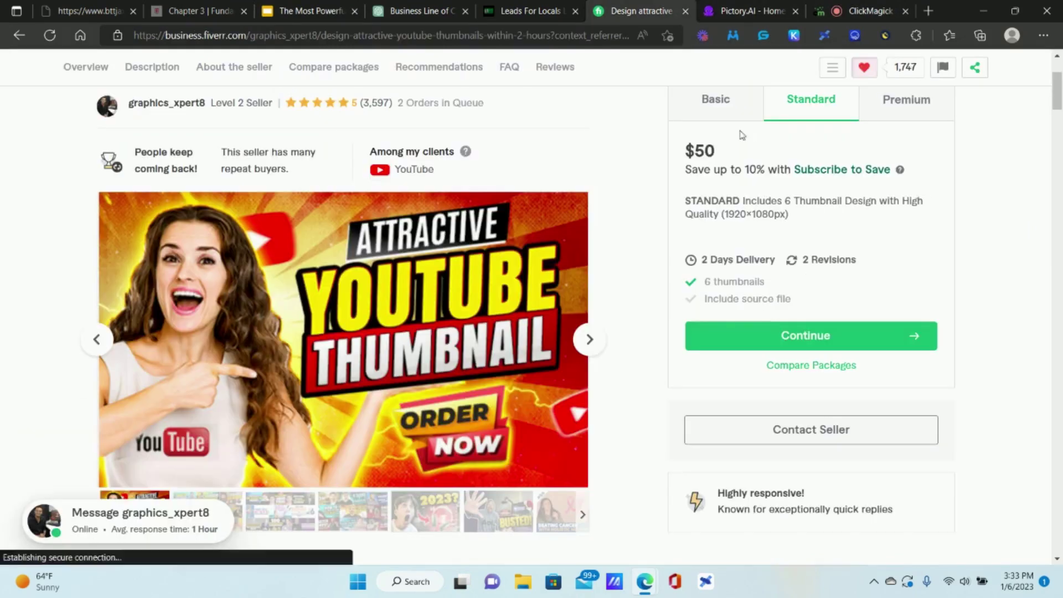
- Return to ClickMagick's Link Rotators and show the Facebook Funding Plan rotator's actions
{"action": "left_click", "coordinate": [851, 7]}
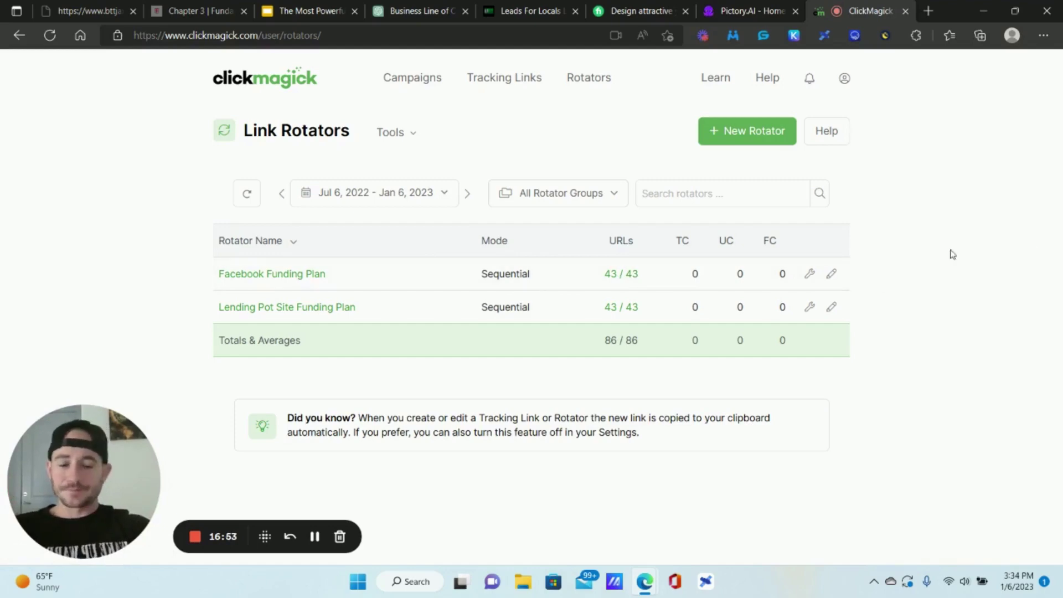
{"action": "left_click", "coordinate": [809, 274]}
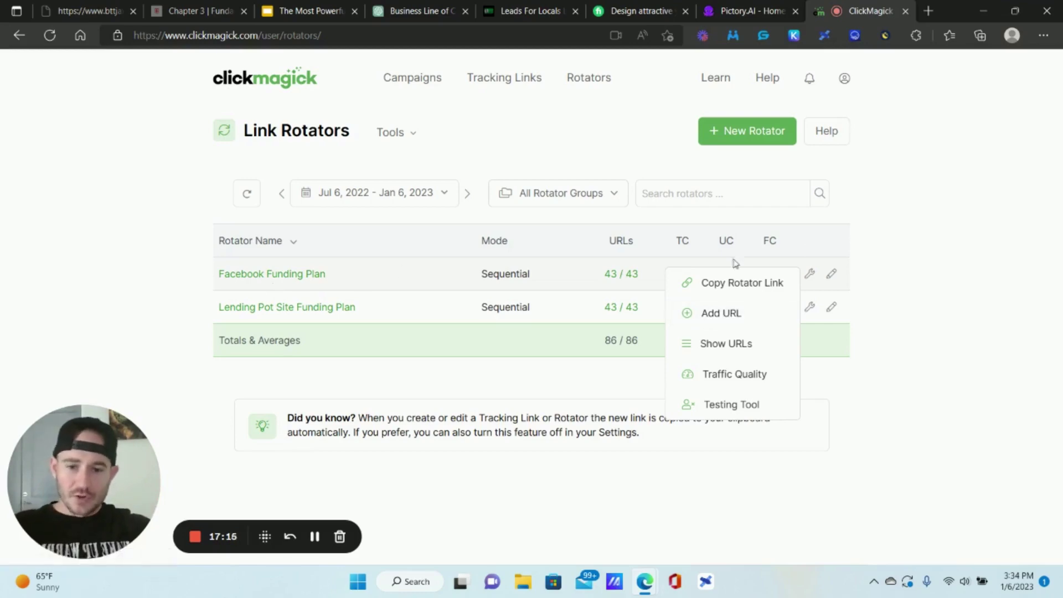
{"action": "left_click", "coordinate": [310, 278]}
{"action": "left_click", "coordinate": [303, 276]}
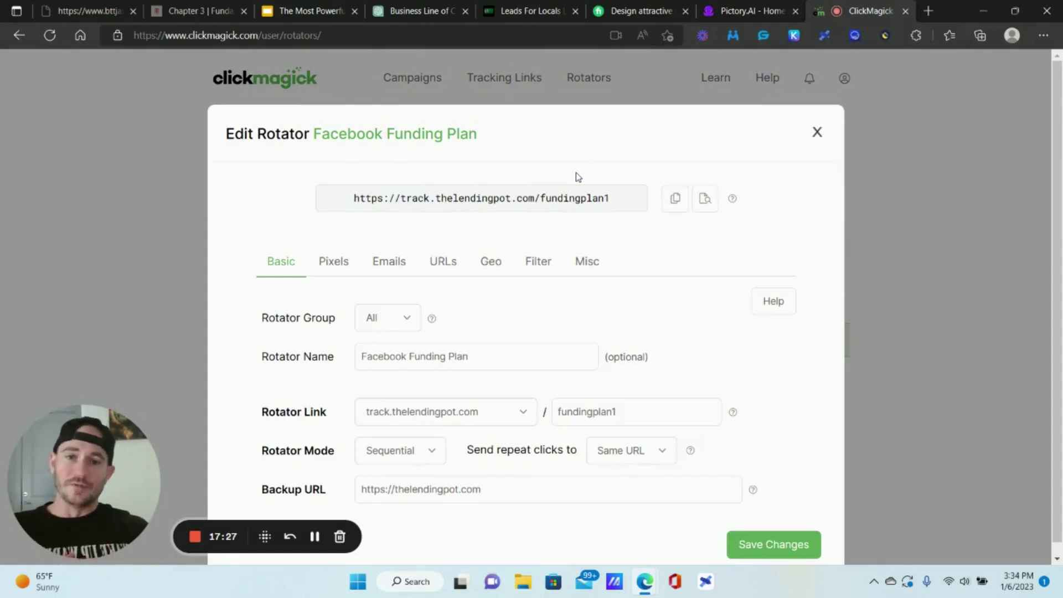
{"action": "left_click", "coordinate": [573, 188]}
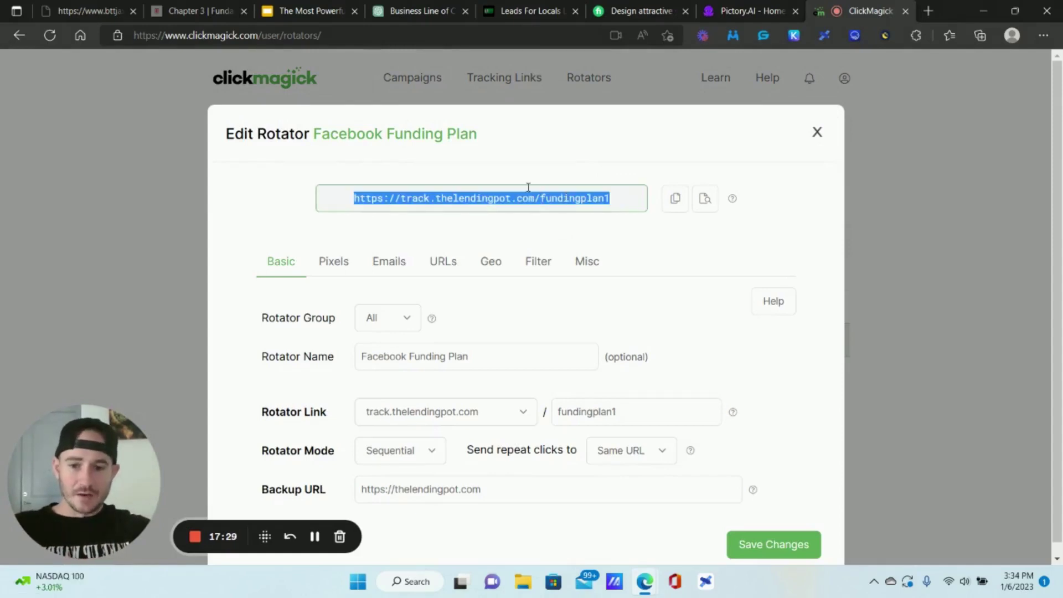
{"action": "left_click_drag", "start_coordinate": [510, 199], "coordinate": [436, 198]}
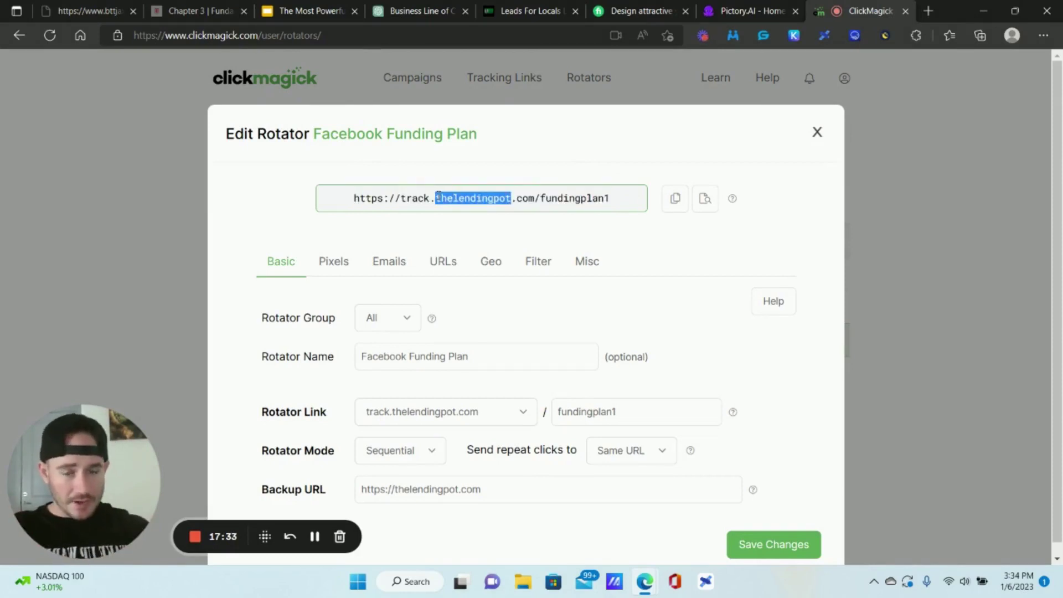
{"action": "left_click", "coordinate": [437, 198]}
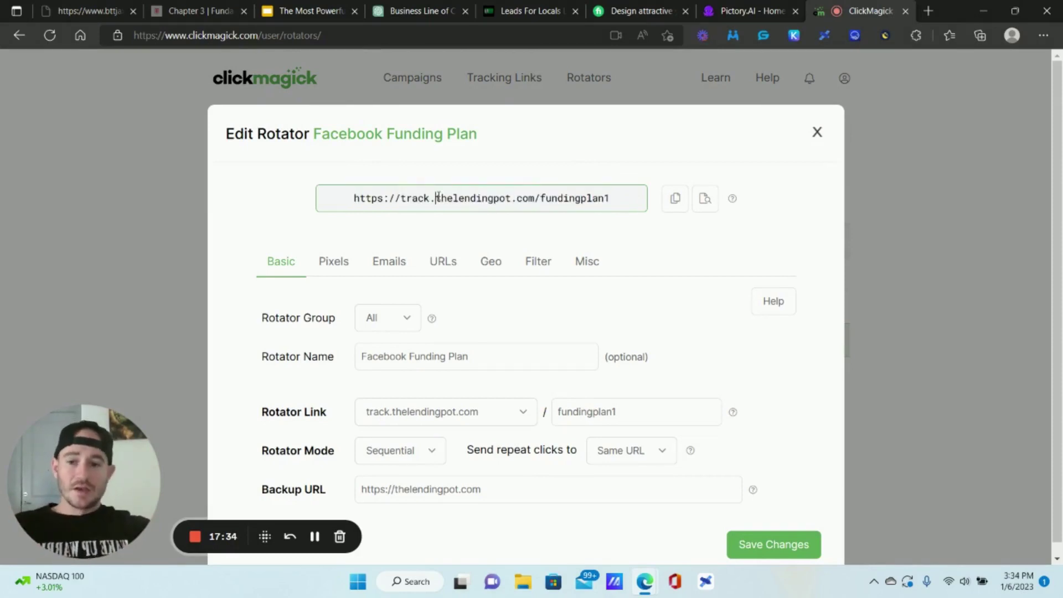
{"action": "left_click", "coordinate": [620, 198]}
{"action": "left_click_drag", "start_coordinate": [620, 198], "coordinate": [353, 202]}
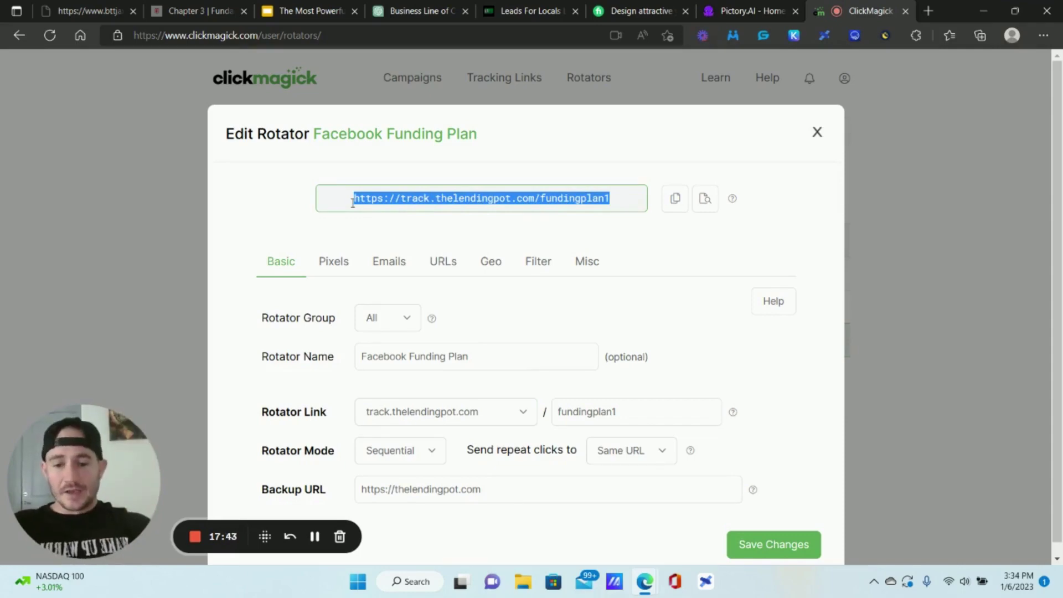
{"action": "left_click", "coordinate": [818, 134]}
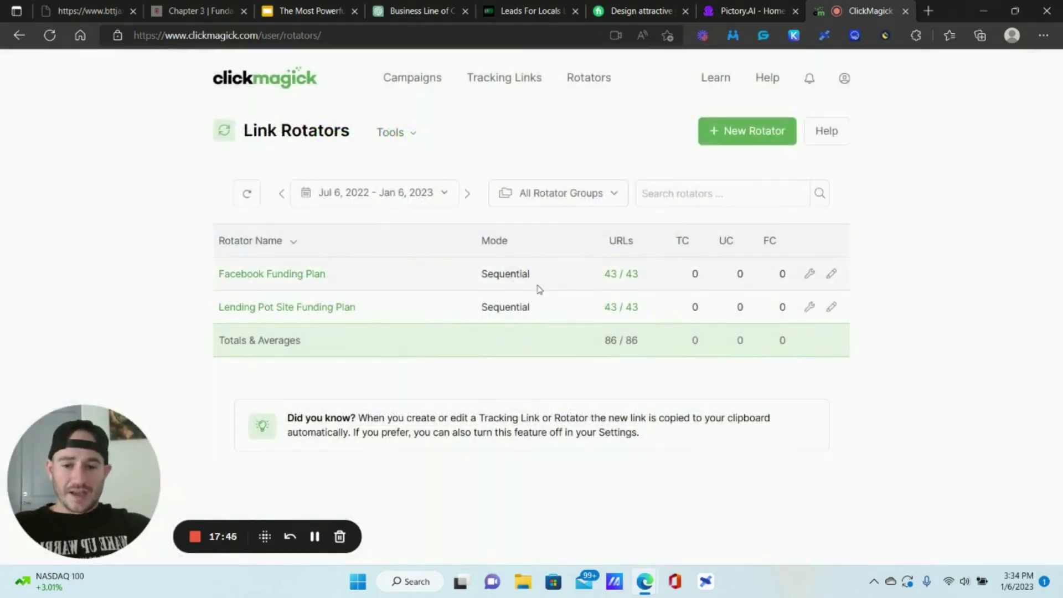
{"action": "left_click_drag", "start_coordinate": [540, 285], "coordinate": [474, 275]}
{"action": "left_click", "coordinate": [886, 251]}
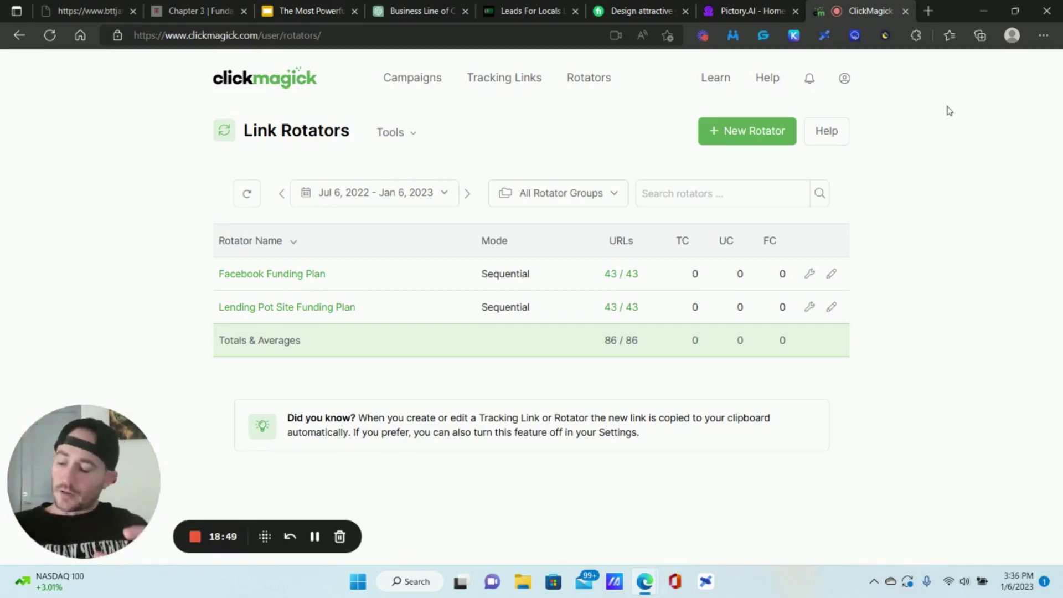
{"action": "left_click", "coordinate": [271, 8]}
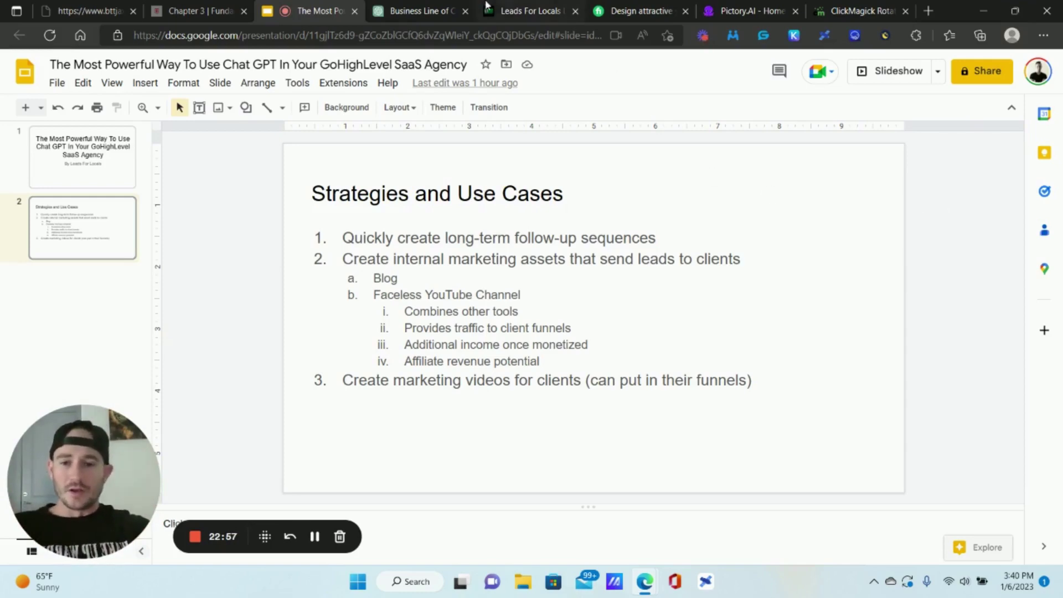
- In a new ChatGPT chat, send 'Write a video script talking about business funding'
{"action": "left_click", "coordinate": [443, 11]}
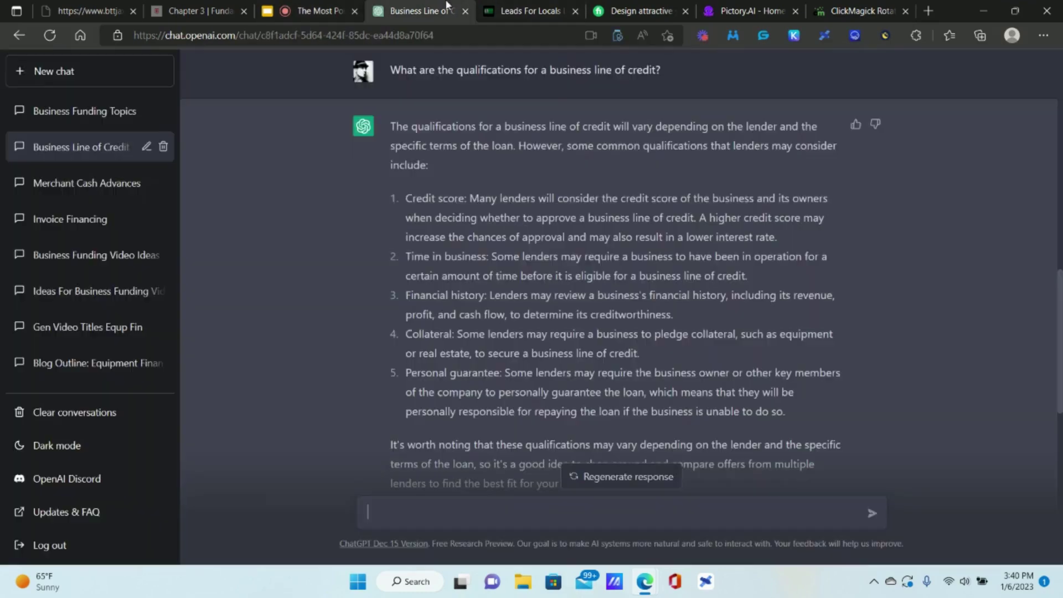
{"action": "left_click", "coordinate": [65, 72]}
{"action": "left_click", "coordinate": [517, 515]}
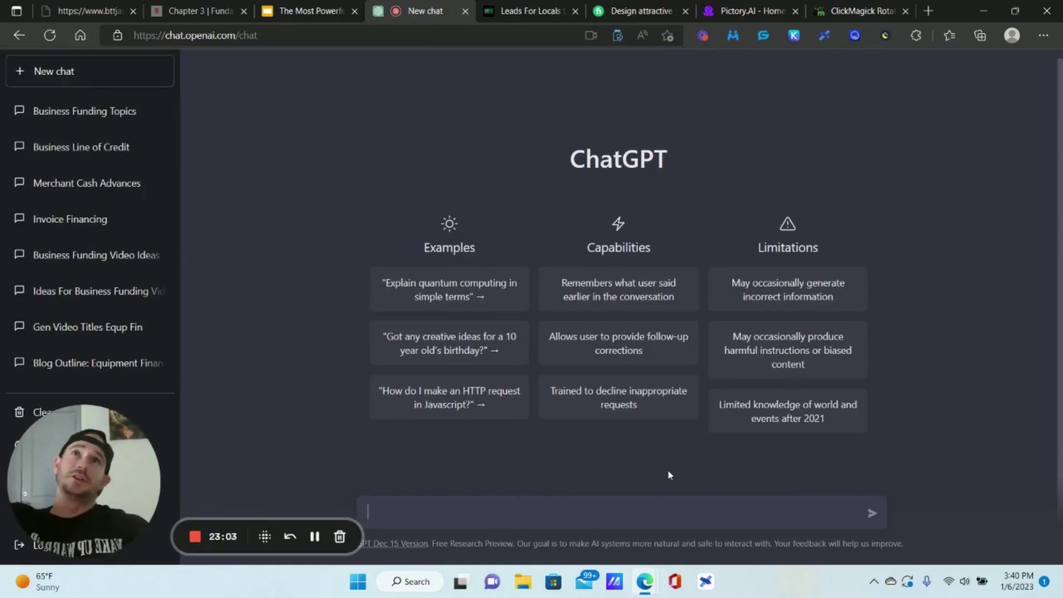
{"action": "type", "text": "Writ"}
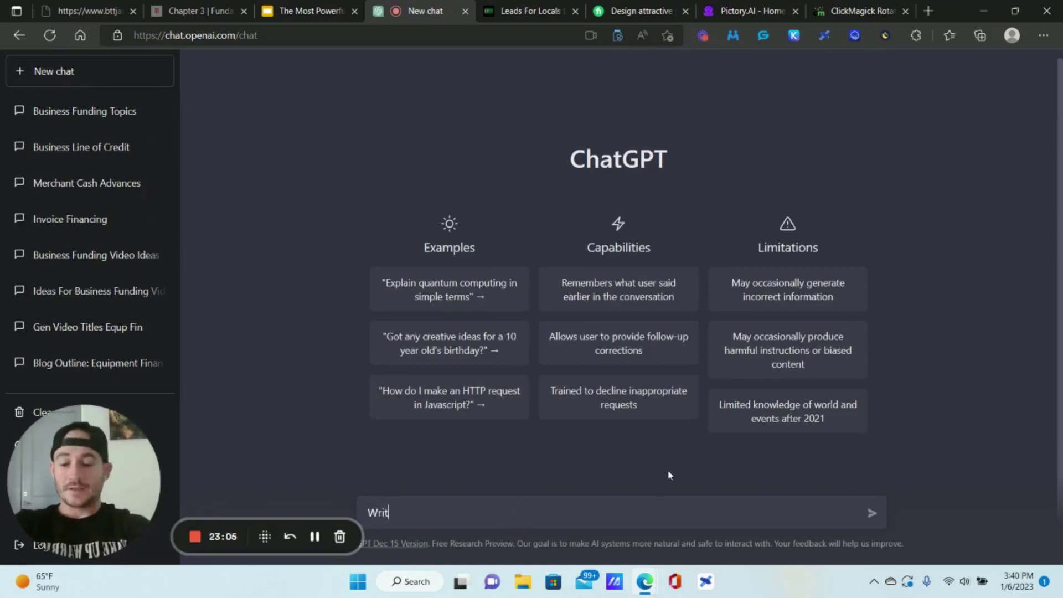
{"action": "type", "text": "e a vid"}
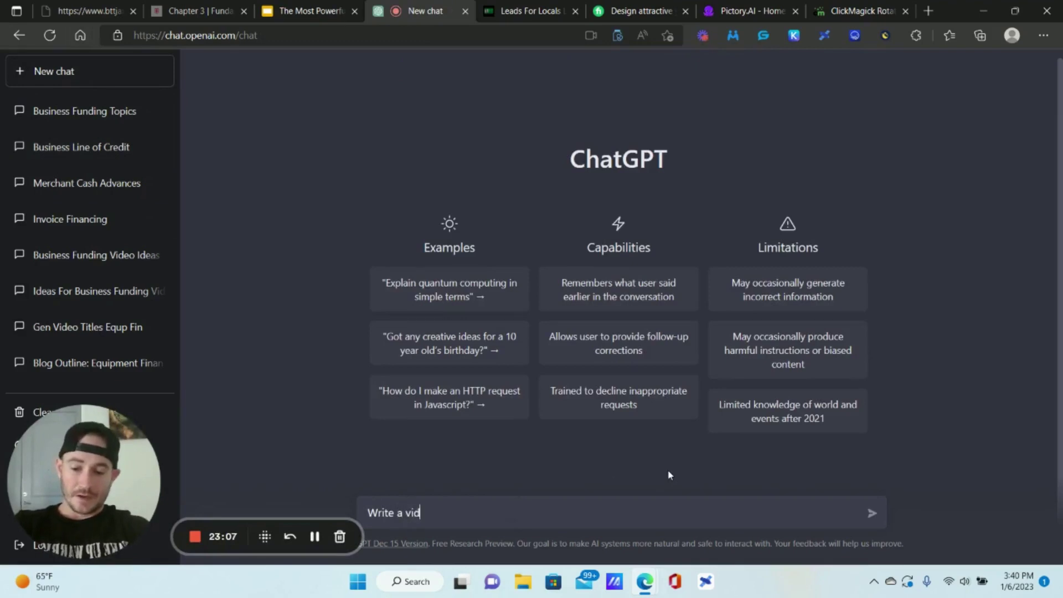
{"action": "type", "text": "eo script "}
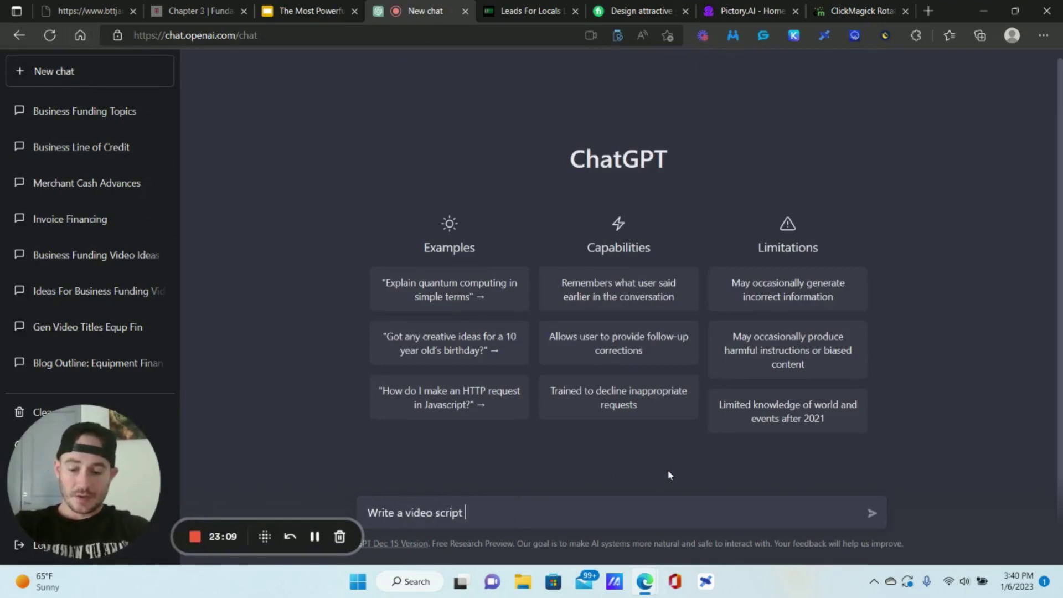
{"action": "type", "text": "talking abou"}
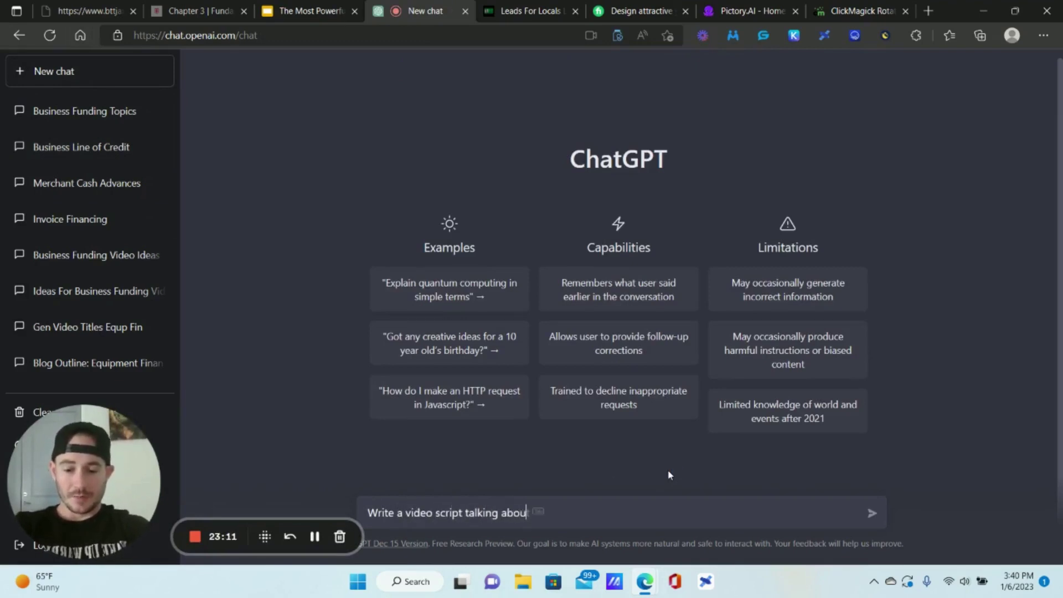
{"action": "type", "text": "t business funding"}
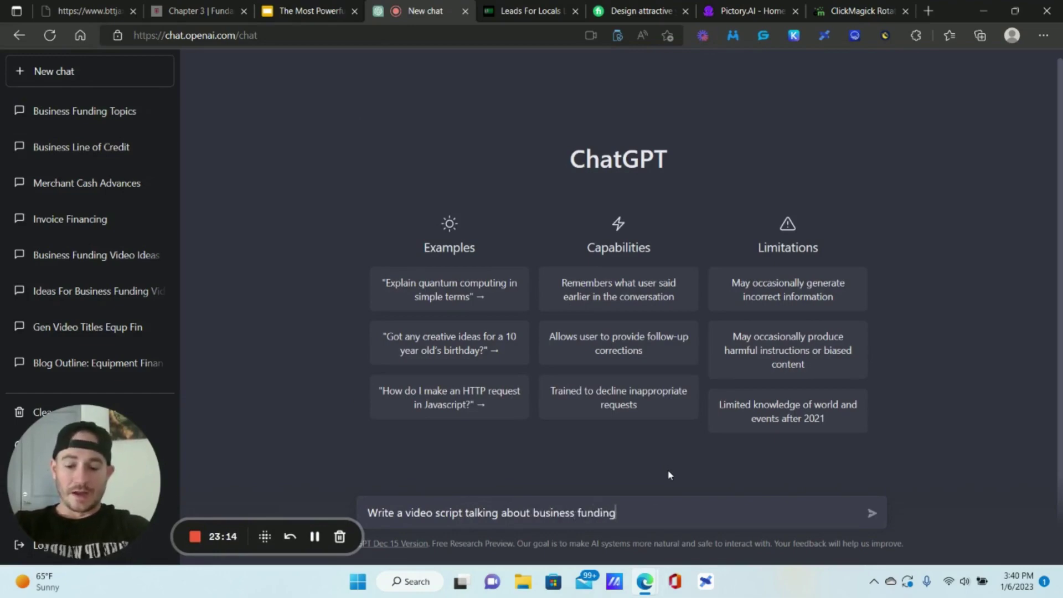
{"action": "key", "text": "Return"}
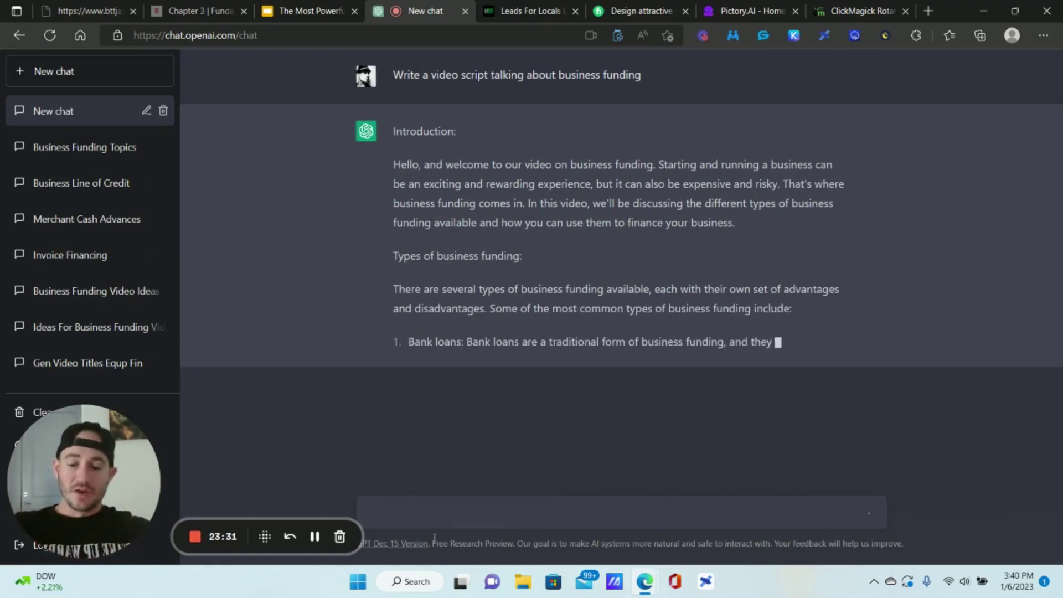
- Draft 'Write an outline for a video about how business funding works and how to get business funding'
{"action": "type", "text": "Write a vide"}
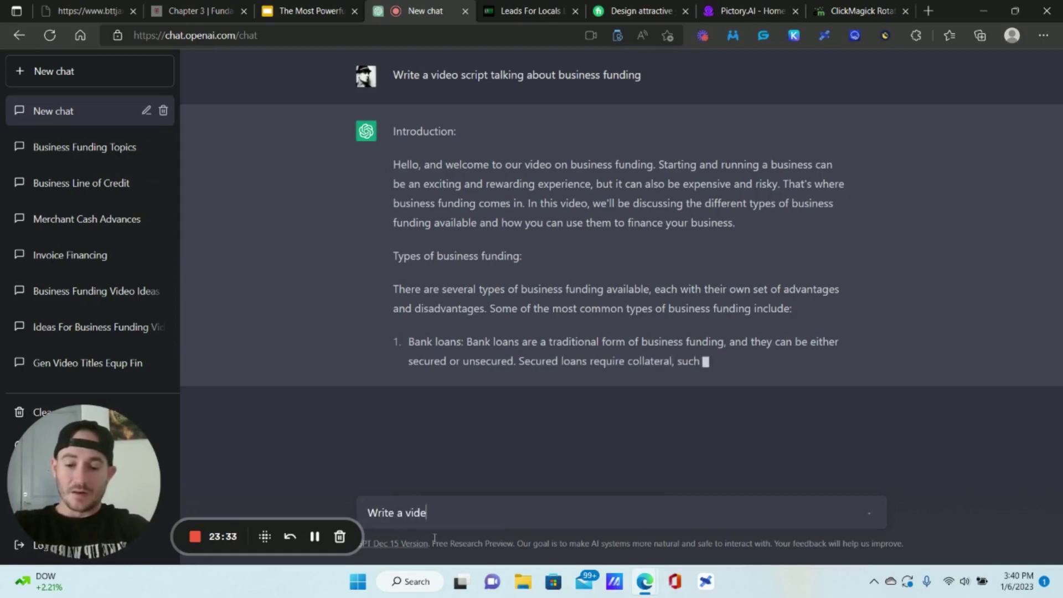
{"action": "key", "text": "BackSpace"}
{"action": "key", "text": "BackSpace"}
{"action": "key", "text": "BackSpace"}
{"action": "key", "text": "BackSpace"}
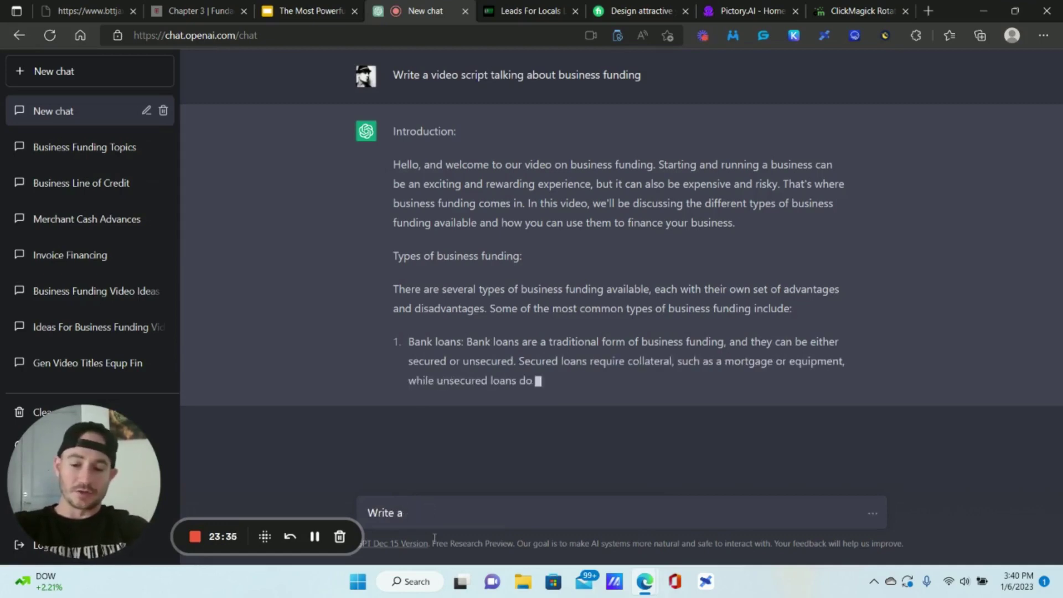
{"action": "type", "text": "n outlin"}
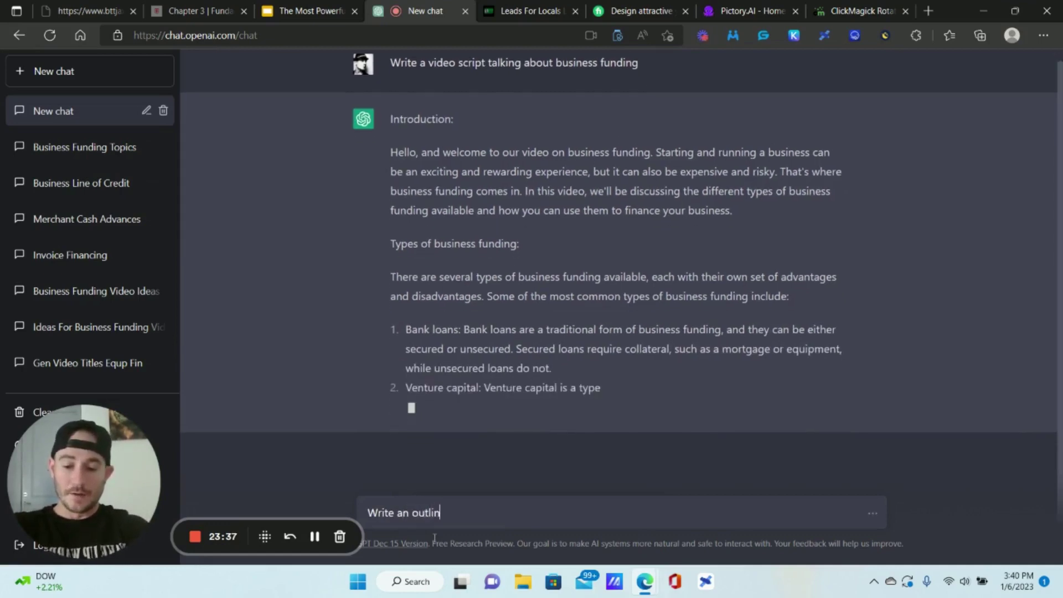
{"action": "type", "text": "e for"}
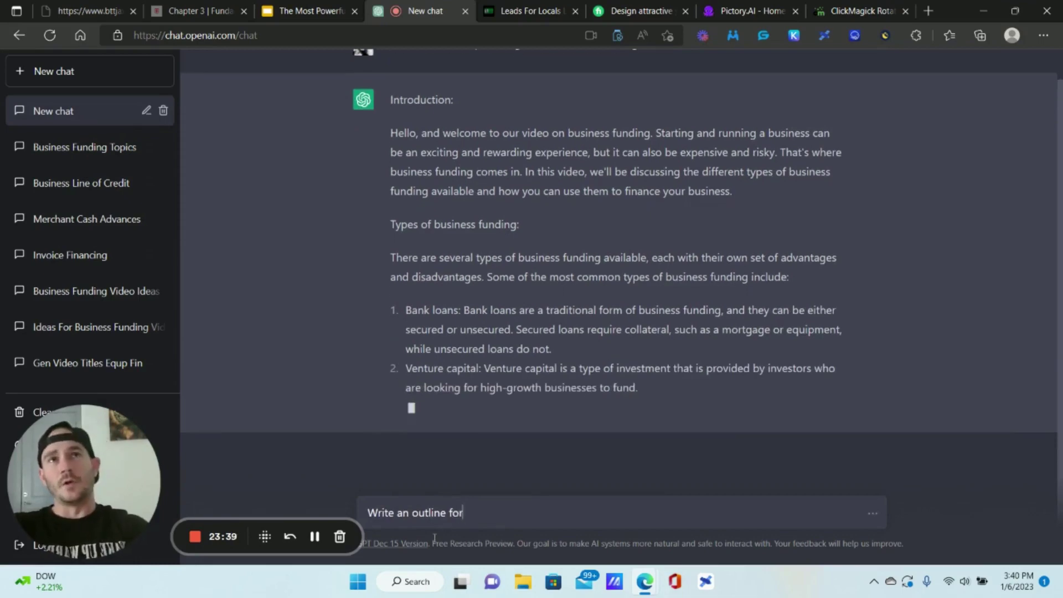
{"action": "type", "text": " a video about "}
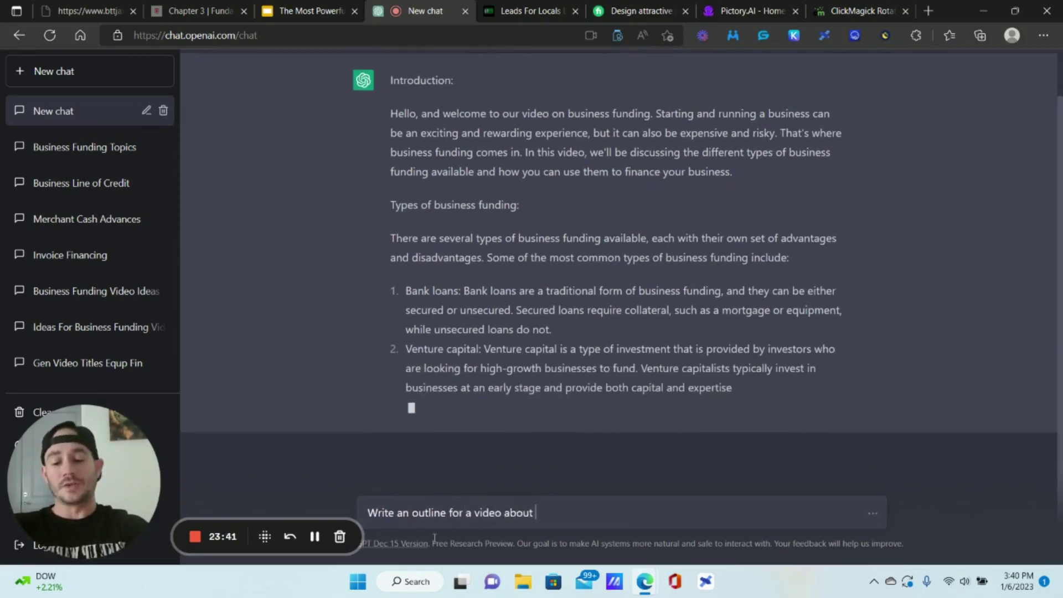
{"action": "type", "text": "how to get"}
{"action": "key", "text": "BackSpace"}
{"action": "key", "text": "BackSpace"}
{"action": "key", "text": "BackSpace"}
{"action": "key", "text": "BackSpace"}
{"action": "key", "text": "BackSpace"}
{"action": "key", "text": "BackSpace"}
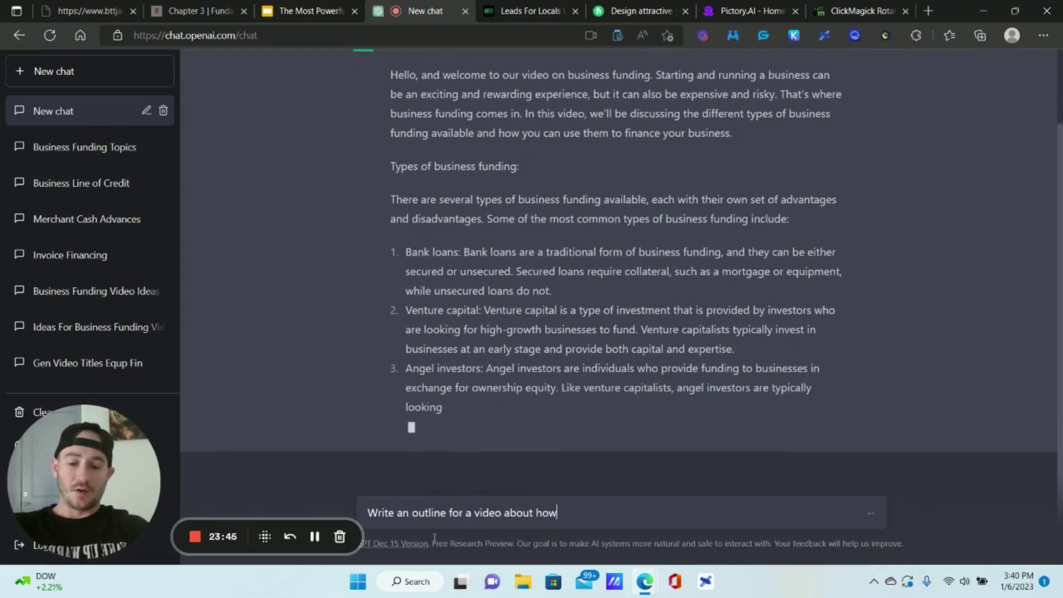
{"action": "type", "text": "business fudin"}
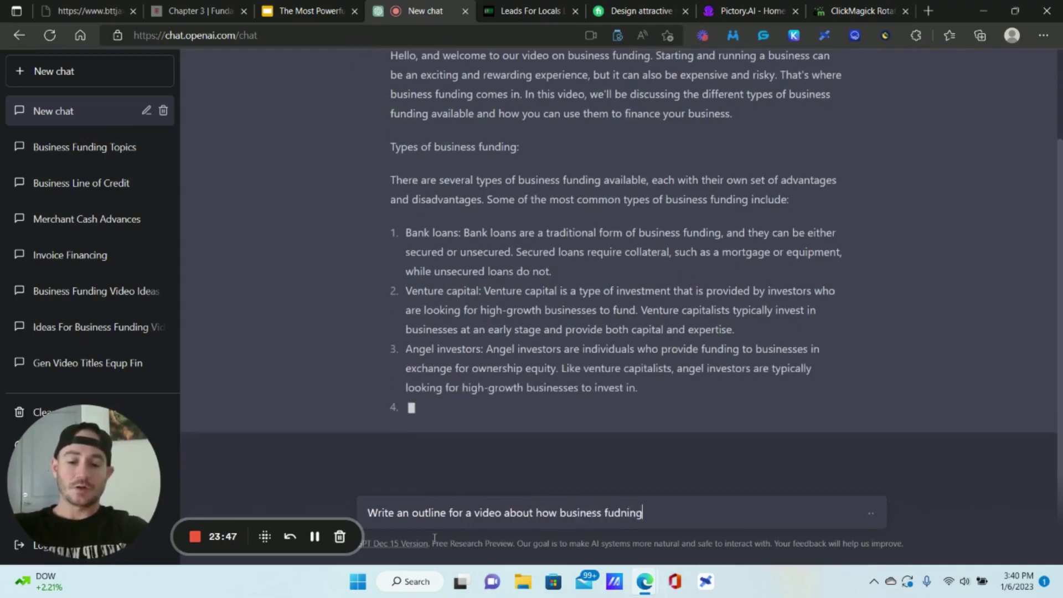
{"action": "key", "text": "BackSpace"}
{"action": "key", "text": "BackSpace"}
{"action": "type", "text": "ding wo"}
{"action": "key", "text": "BackSpace"}
{"action": "key", "text": "BackSpace"}
{"action": "type", "text": "and"}
{"action": "key", "text": "BackSpace"}
{"action": "key", "text": "BackSpace"}
{"action": "key", "text": "BackSpace"}
{"action": "type", "text": "works a"}
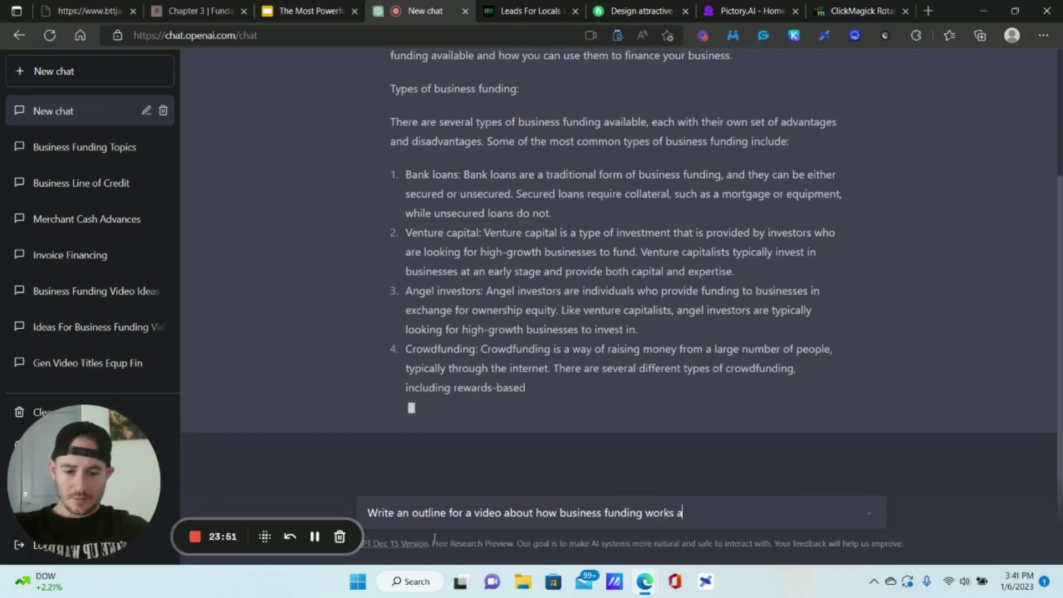
{"action": "type", "text": "nd how to get"}
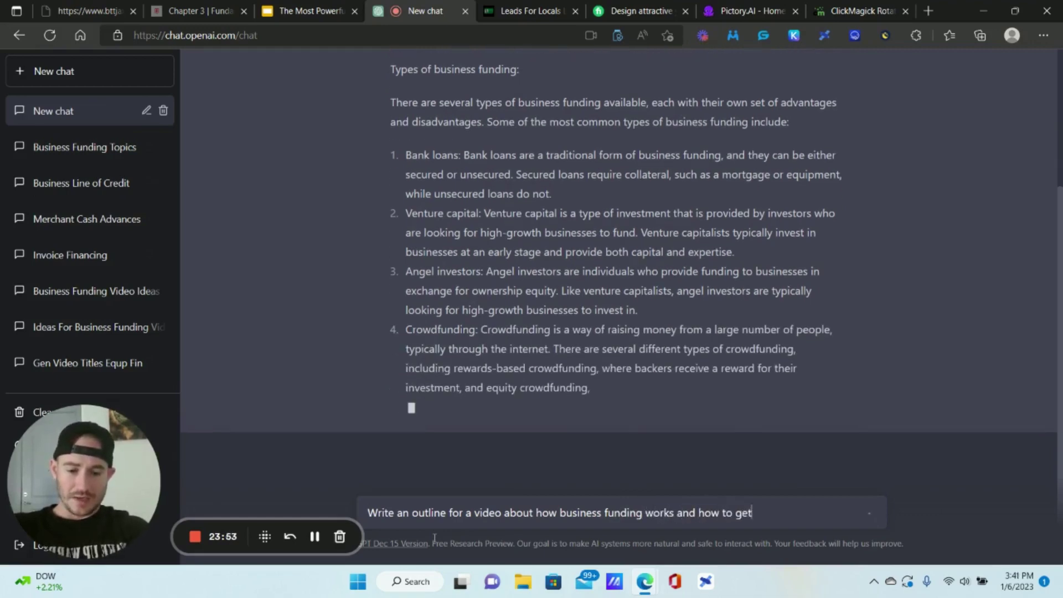
{"action": "type", "text": " business funding"}
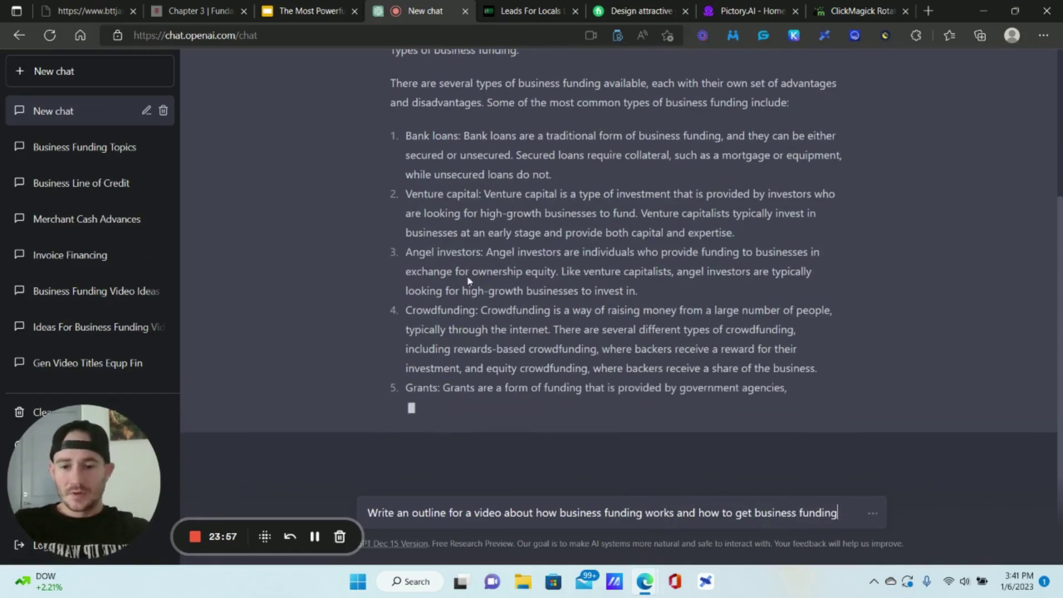
{"action": "scroll", "coordinate": [504, 307], "scroll_direction": "up", "scroll_amount": 2}
{"action": "scroll", "coordinate": [680, 401], "scroll_direction": "down", "scroll_amount": 2}
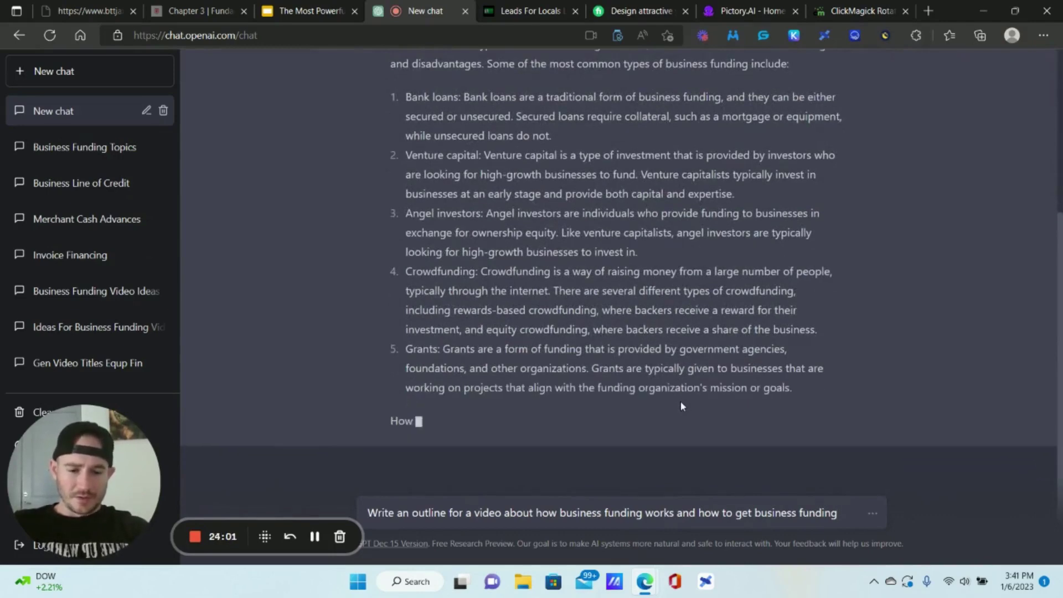
{"action": "scroll", "coordinate": [647, 352], "scroll_direction": "up", "scroll_amount": 5}
{"action": "scroll", "coordinate": [647, 352], "scroll_direction": "down", "scroll_amount": 5}
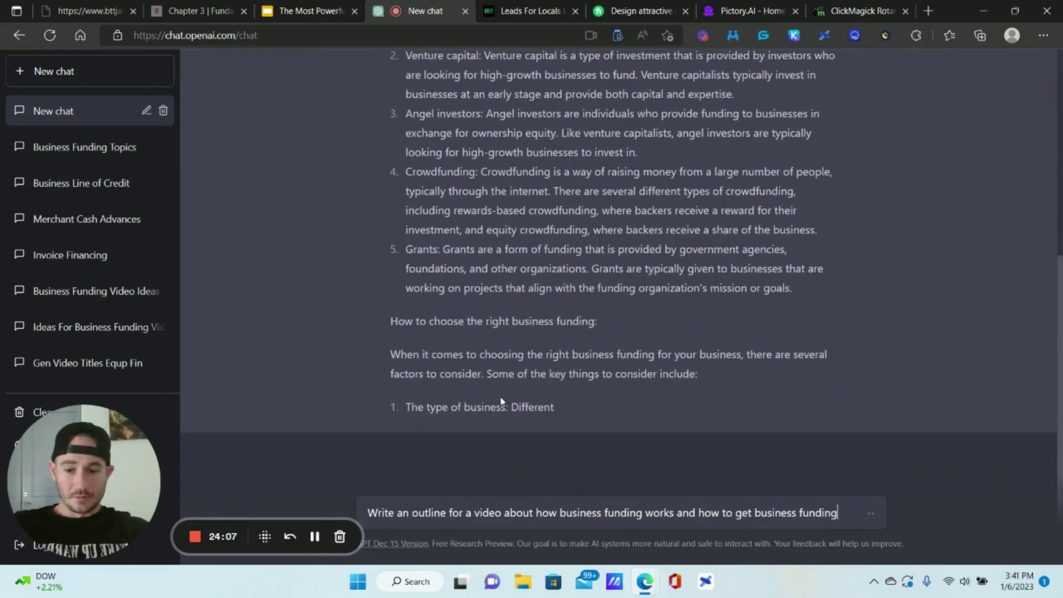
- Review the finished script's three funding-choice factors, conclusion and thank-you close
{"action": "scroll", "coordinate": [501, 396], "scroll_direction": "up", "scroll_amount": 6}
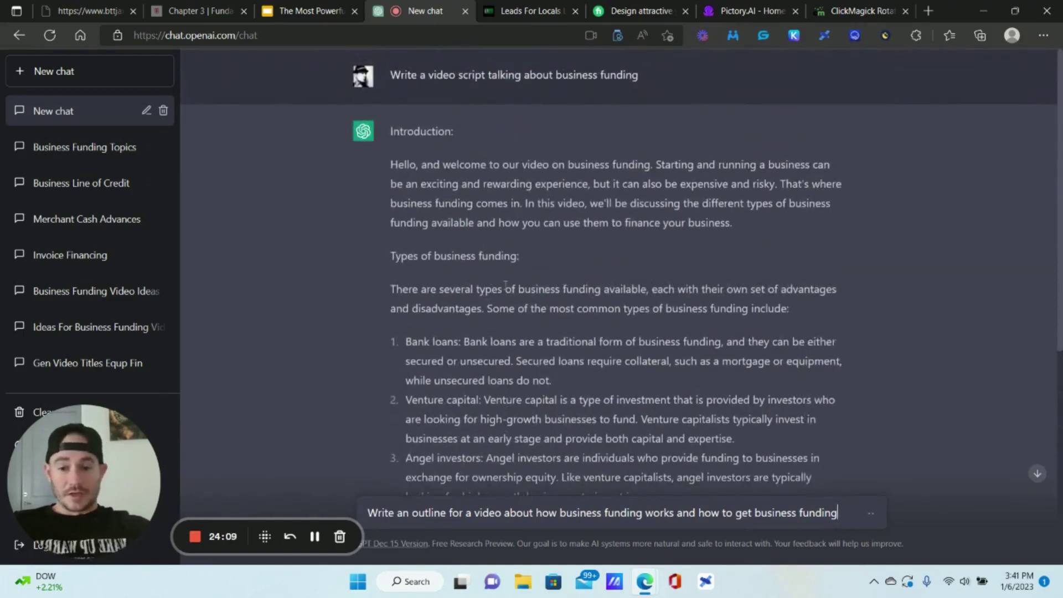
{"action": "scroll", "coordinate": [475, 203], "scroll_direction": "down", "scroll_amount": 7}
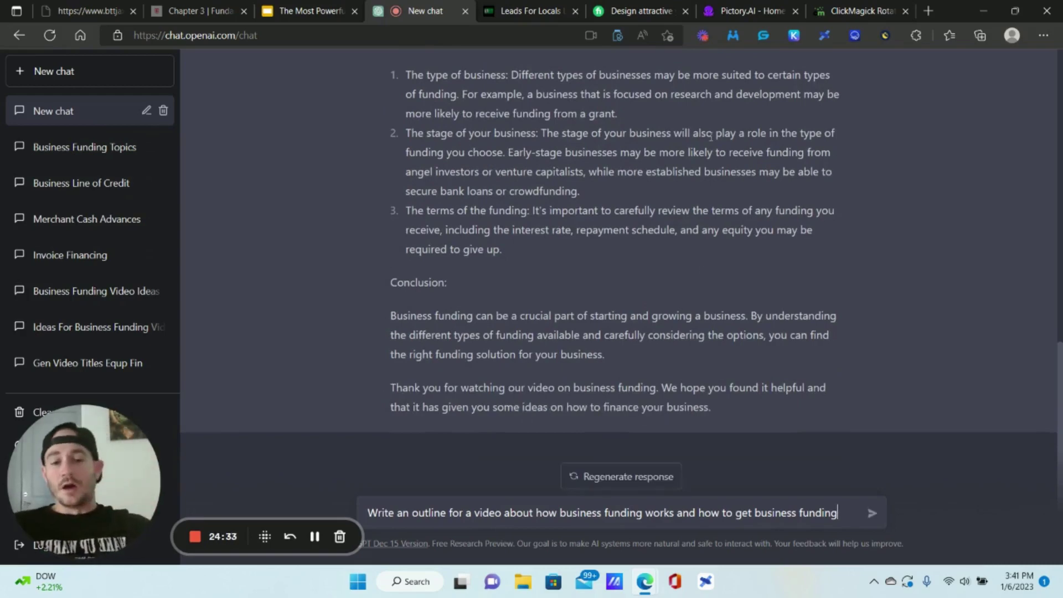
- Start a new Pictory Script to Video project with the script text 'Test'
{"action": "left_click", "coordinate": [754, 11]}
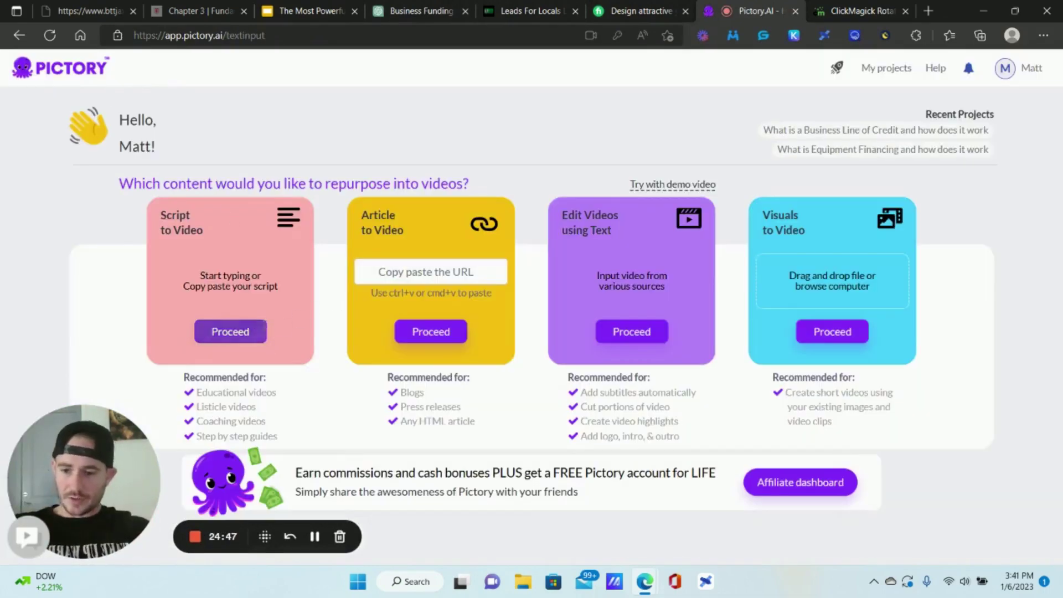
{"action": "left_click", "coordinate": [221, 334]}
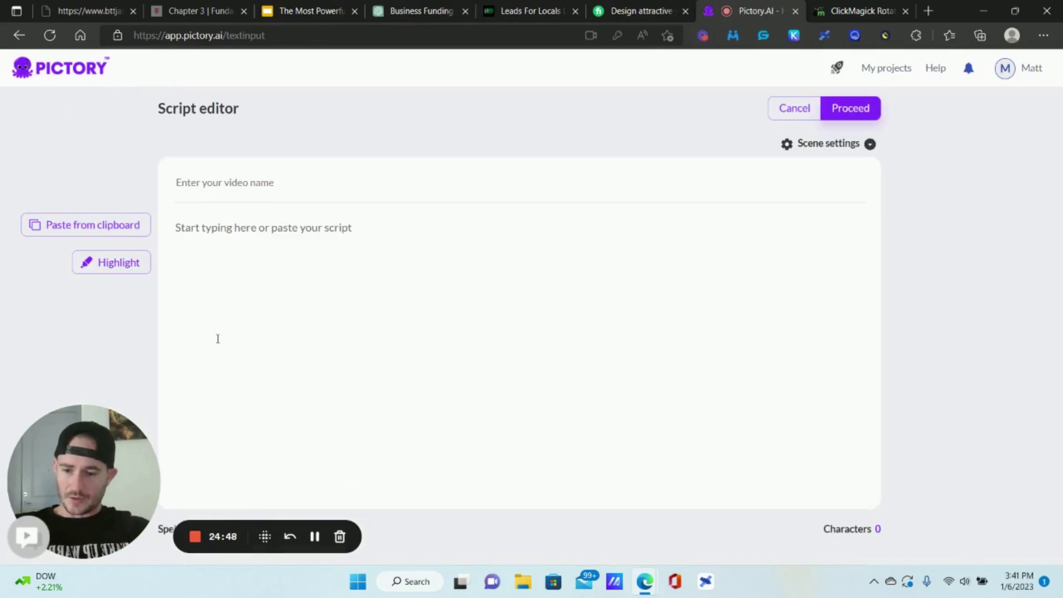
{"action": "left_click", "coordinate": [320, 243]}
{"action": "type", "text": "Test"}
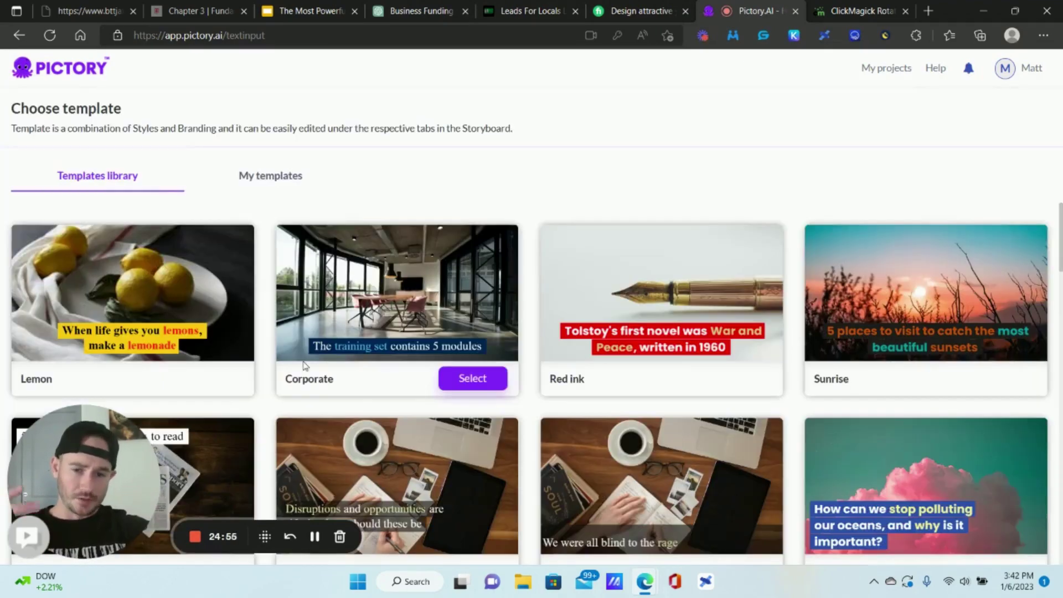
- Browse the template library, including Lemon, Corporate, Red ink and Sunrise
{"action": "scroll", "coordinate": [673, 212], "scroll_direction": "down", "scroll_amount": 1}
{"action": "scroll", "coordinate": [673, 212], "scroll_direction": "down", "scroll_amount": 10}
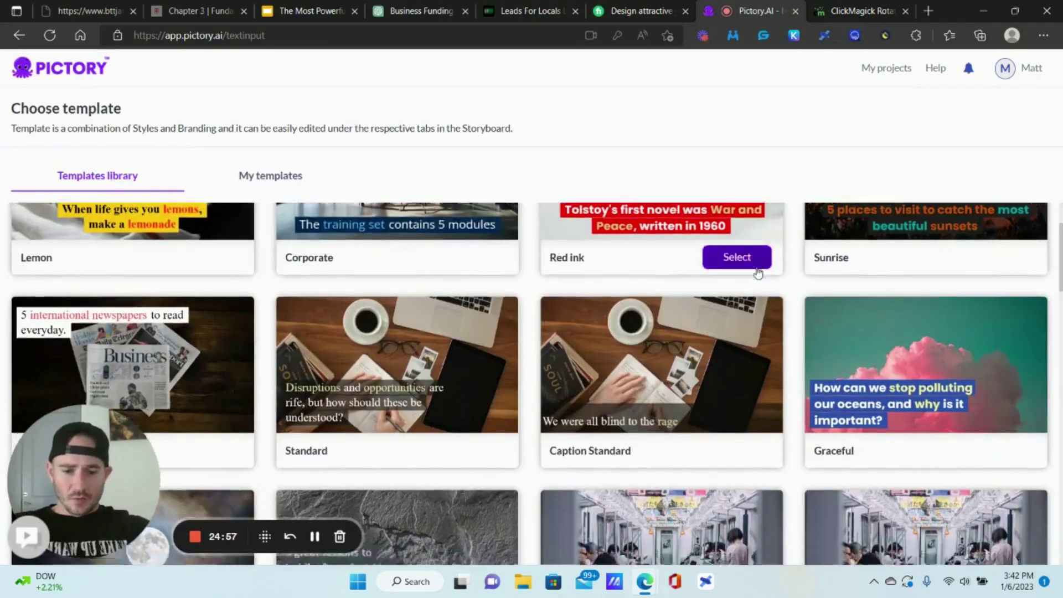
{"action": "scroll", "coordinate": [673, 301], "scroll_direction": "down", "scroll_amount": 15}
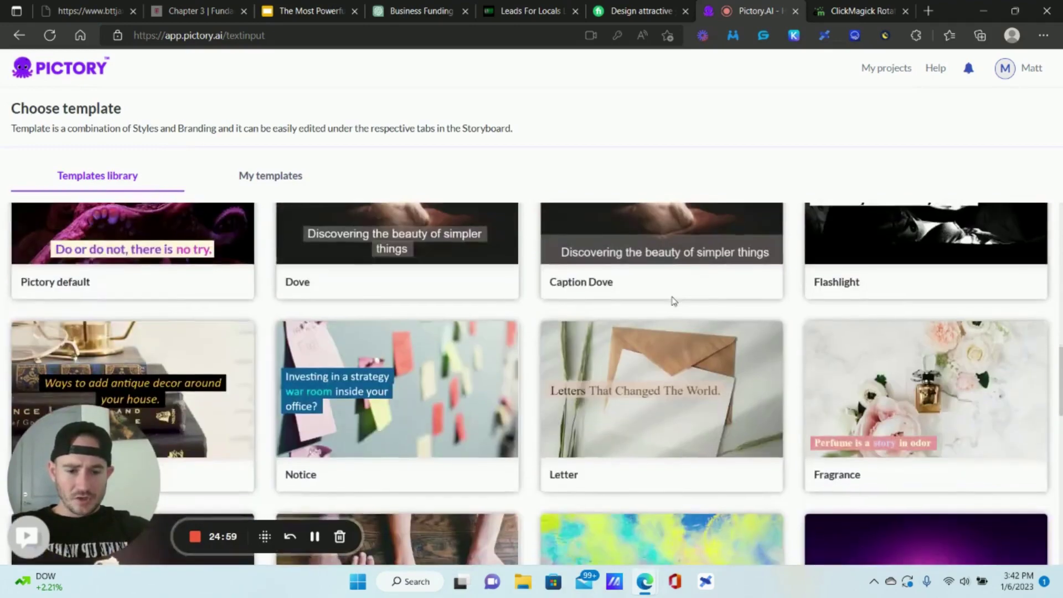
{"action": "scroll", "coordinate": [673, 301], "scroll_direction": "up", "scroll_amount": 3}
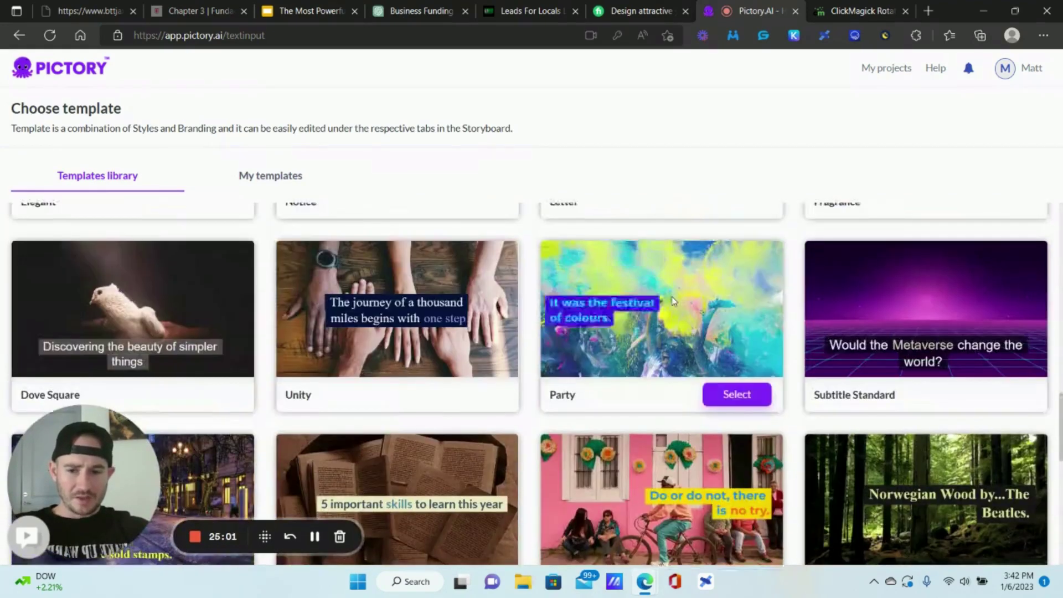
{"action": "scroll", "coordinate": [597, 294], "scroll_direction": "down", "scroll_amount": 8}
{"action": "scroll", "coordinate": [593, 288], "scroll_direction": "down", "scroll_amount": 3}
{"action": "scroll", "coordinate": [593, 288], "scroll_direction": "up", "scroll_amount": 20}
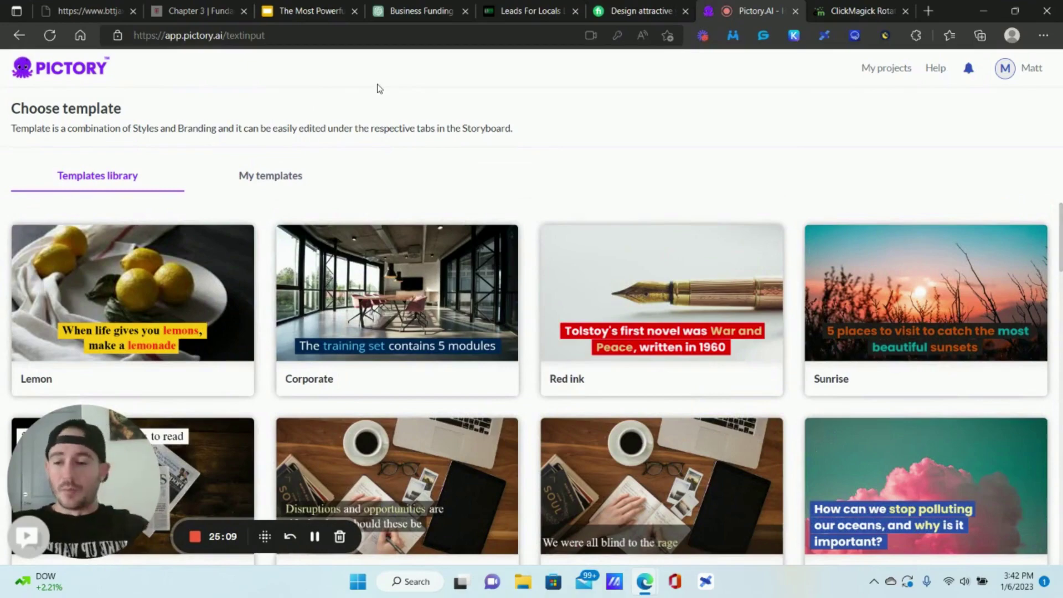
- Return to the Business Funding Video chat showing the completed script and drafted outline prompt
{"action": "left_click", "coordinate": [410, 10]}
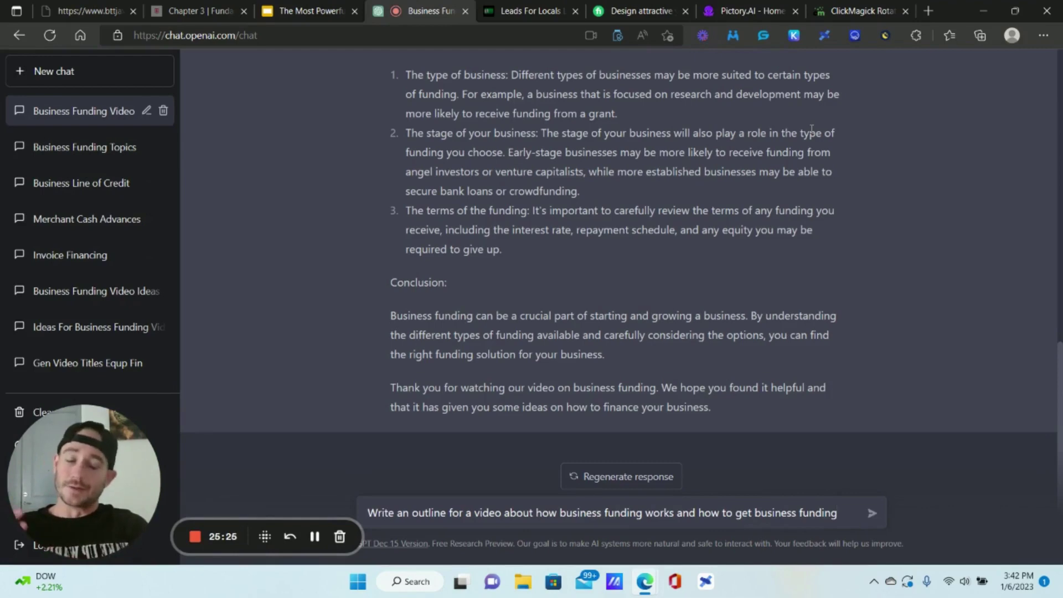
- Return to the Strategies and Use Cases slide with its three numbered strategies
{"action": "left_click", "coordinate": [341, 6]}
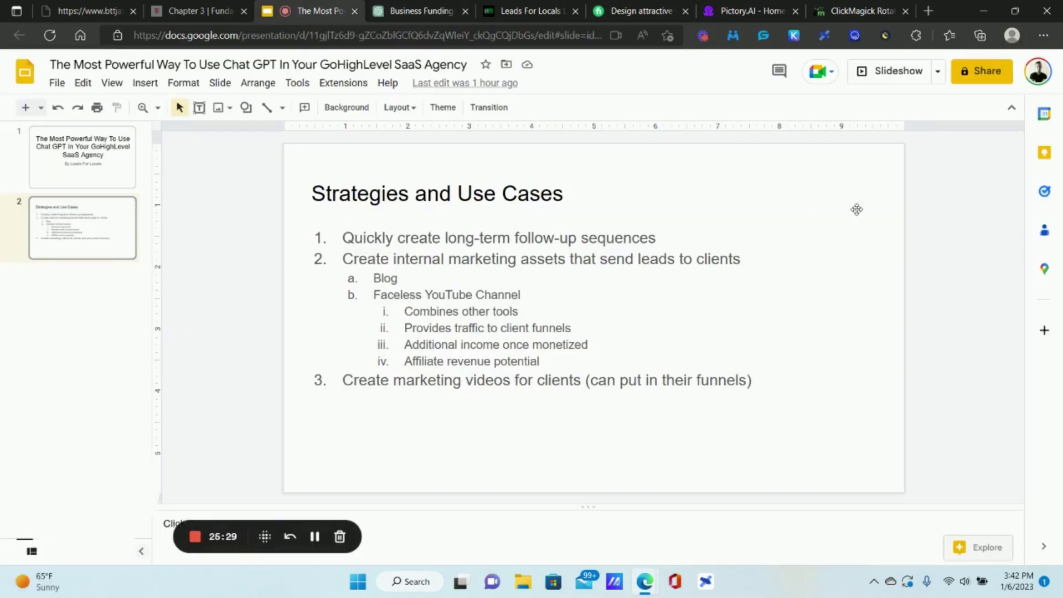